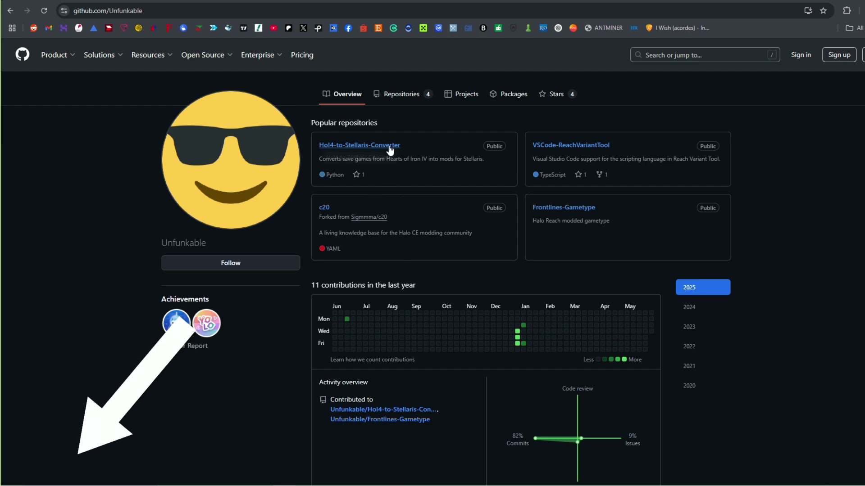
- Open the HoI4-to-Stellaris-Converter repository from the Popular repositories list
left_click(369, 147)
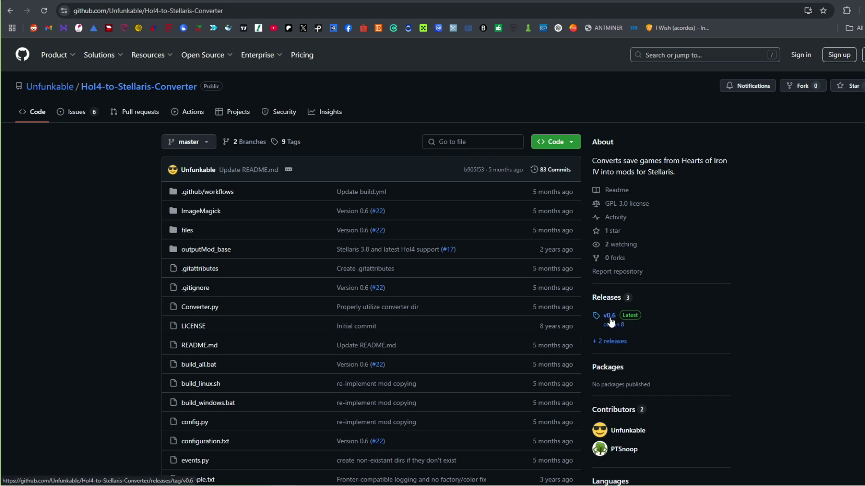
- Open the v0.6 release page with its HoI4 11.15 and Stellaris 3.14 notes and downloads
left_click(629, 319)
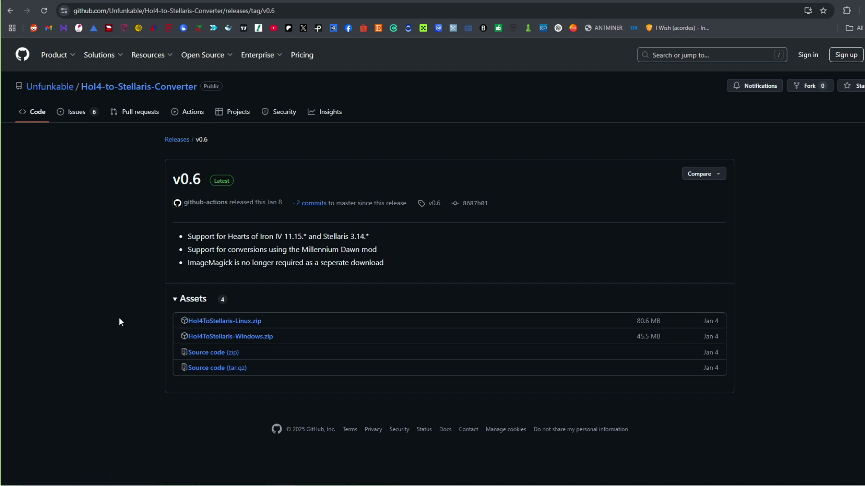
- Launch Hearts of Iron IV and switch Stellaris to the 3.14 Circinus Version Rollback beta
left_click(315, 478)
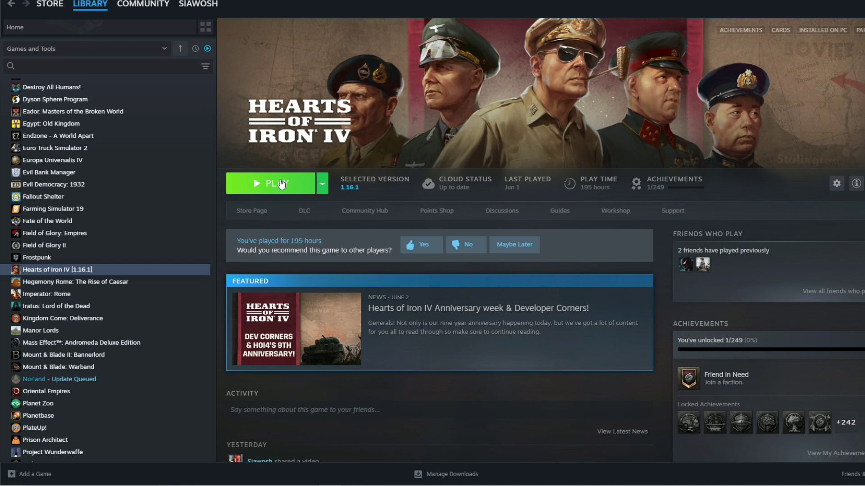
left_click(281, 186)
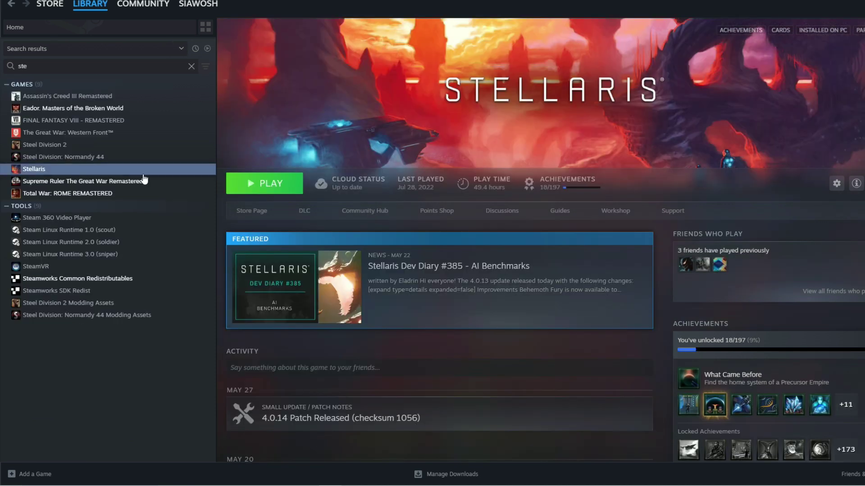
right_click(143, 172)
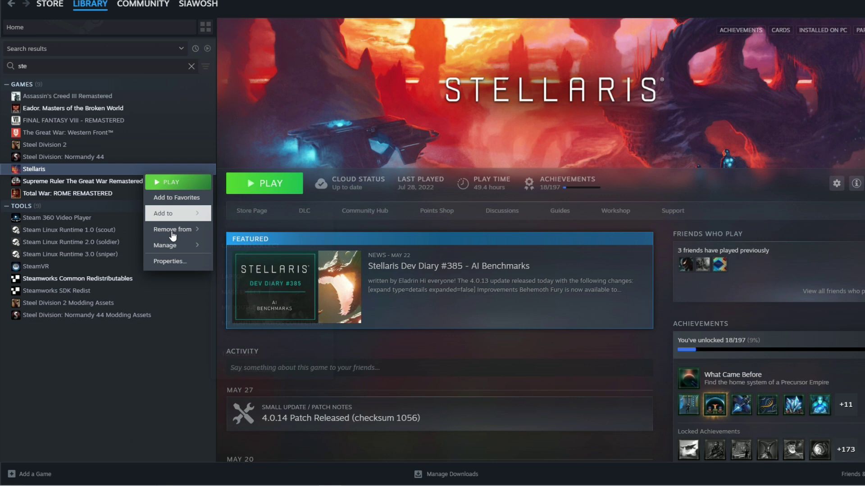
left_click(171, 262)
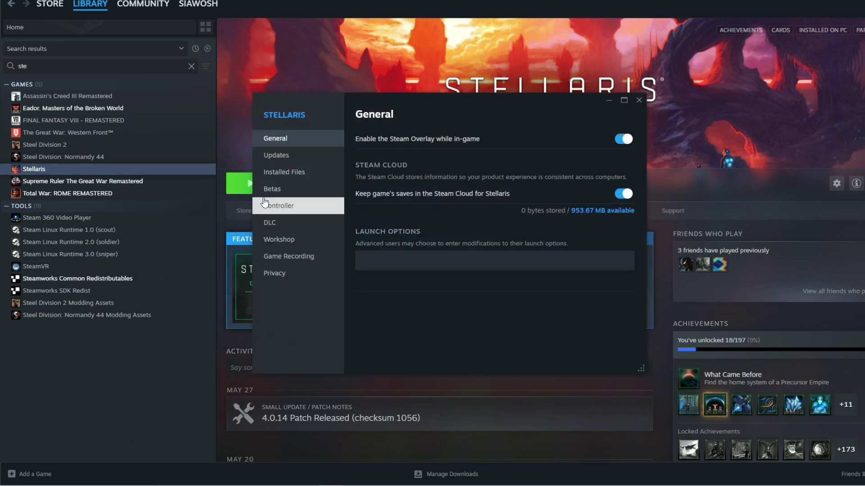
left_click(275, 155)
left_click(284, 172)
left_click(280, 191)
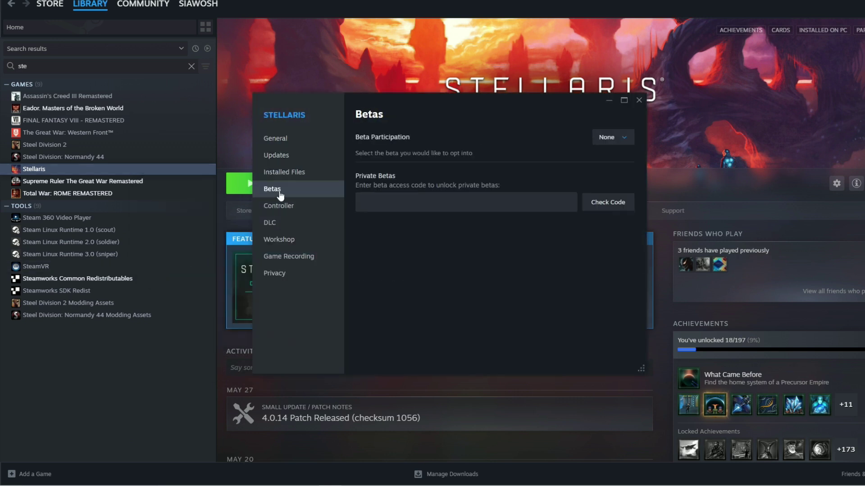
left_click(615, 136)
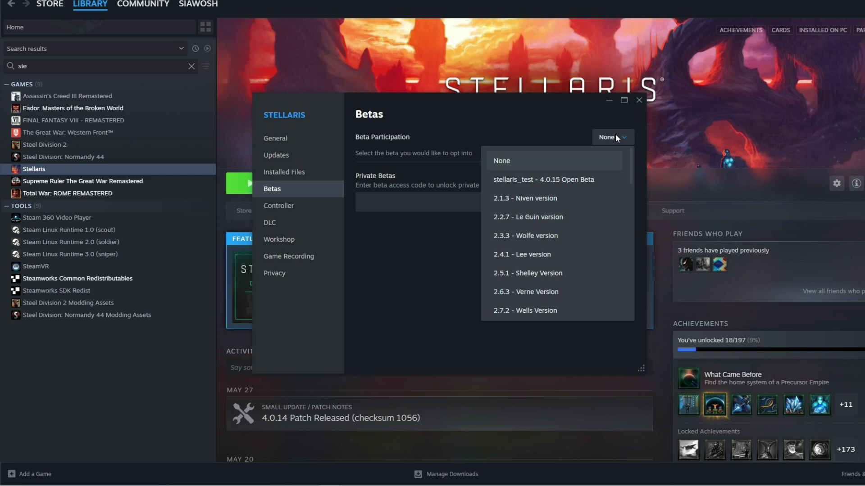
scroll(585, 207, "down", 10)
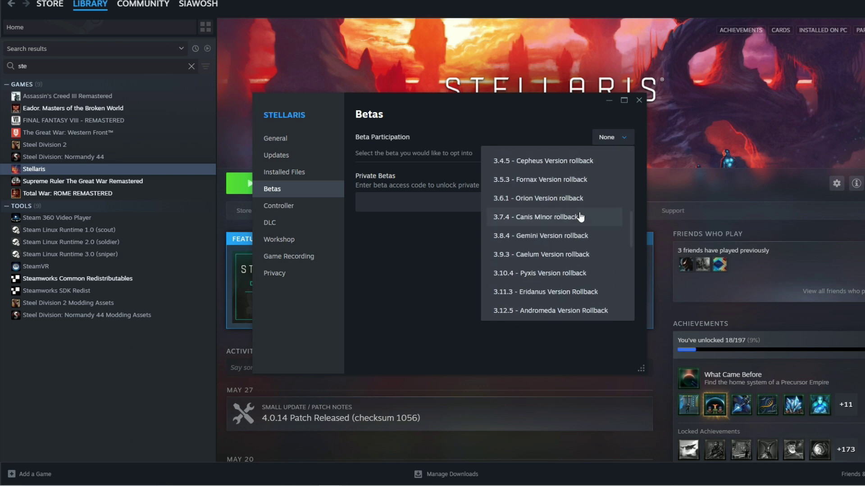
left_click(536, 255)
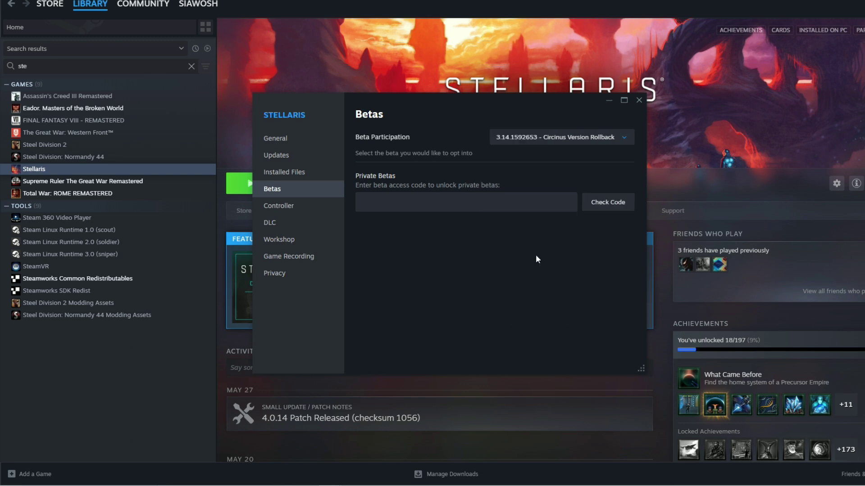
left_click(638, 100)
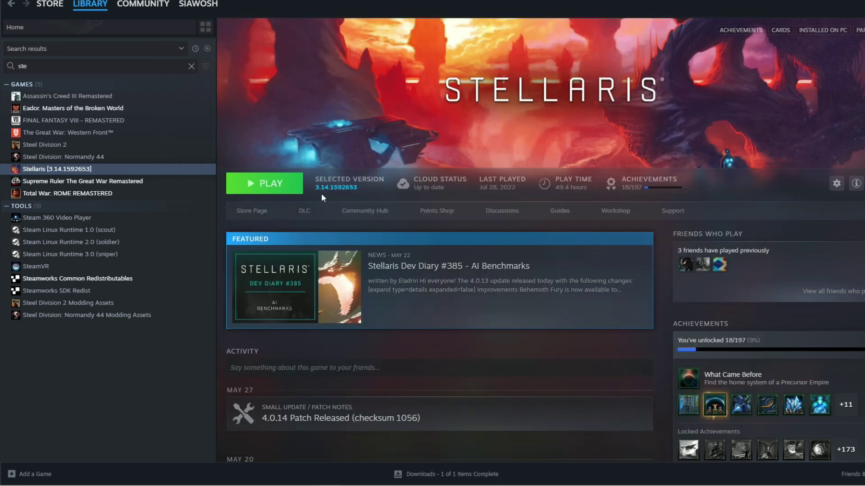
mouse_move(321, 196)
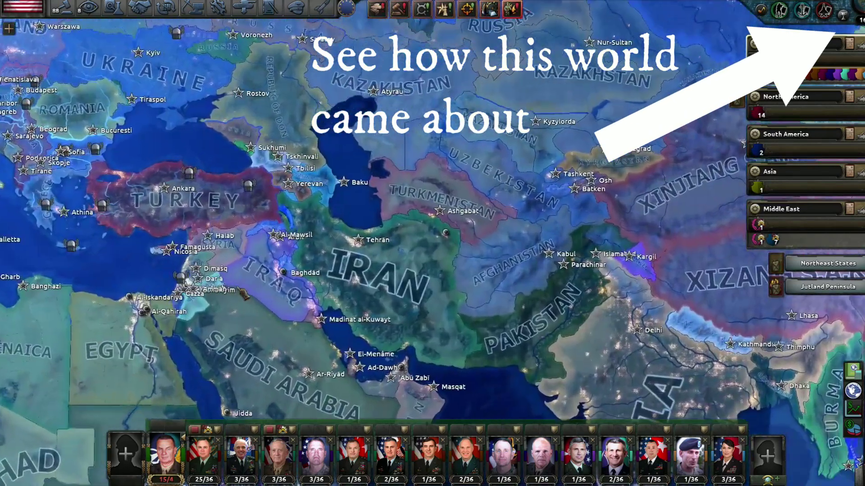
scroll(253, 288, "up", 5)
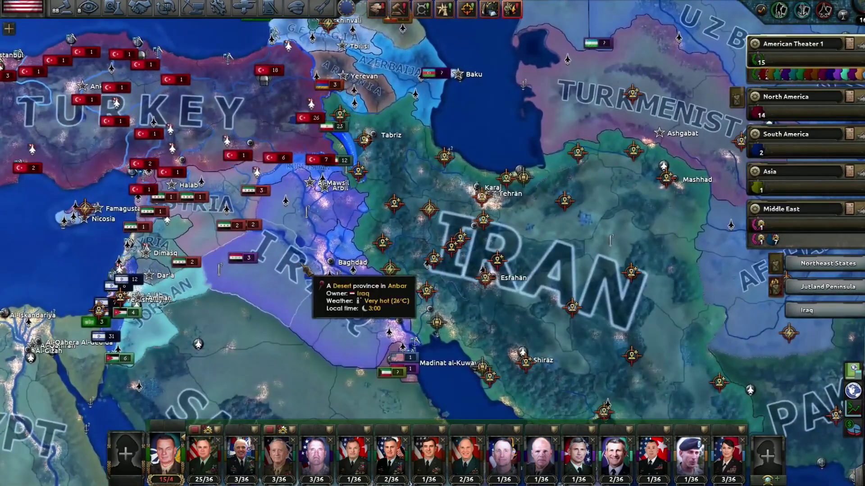
left_click(308, 270)
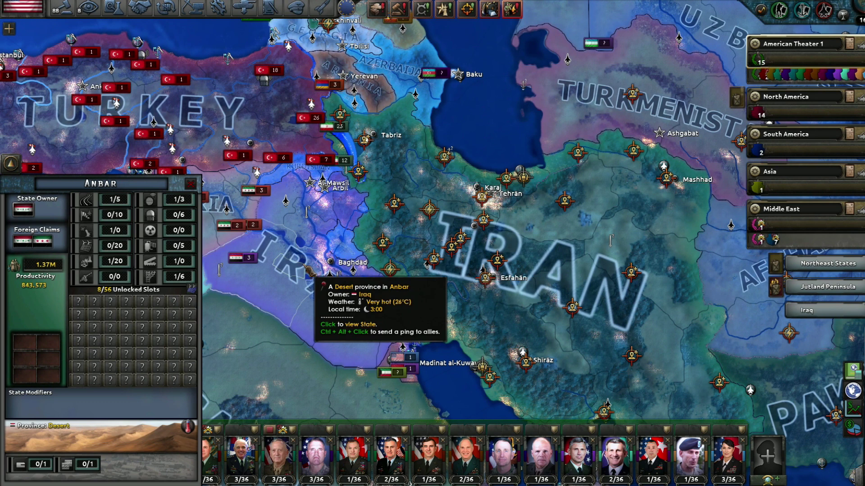
left_click(22, 209)
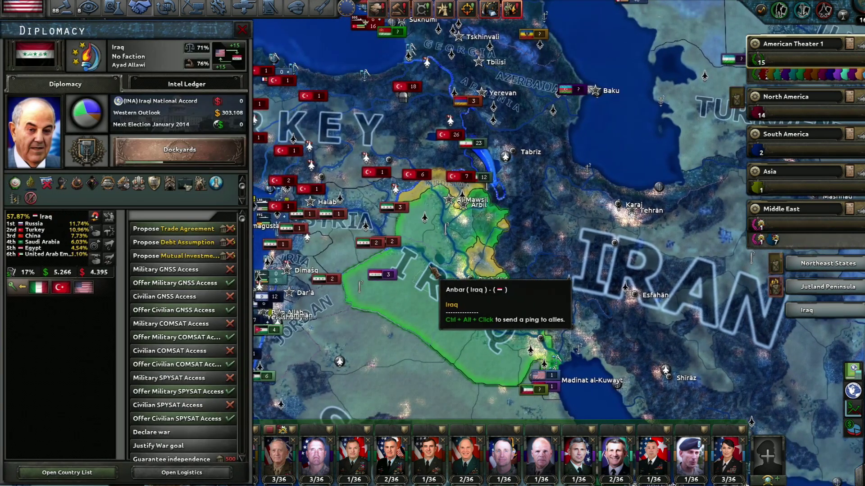
scroll(286, 202, "down", 3)
left_click(287, 202)
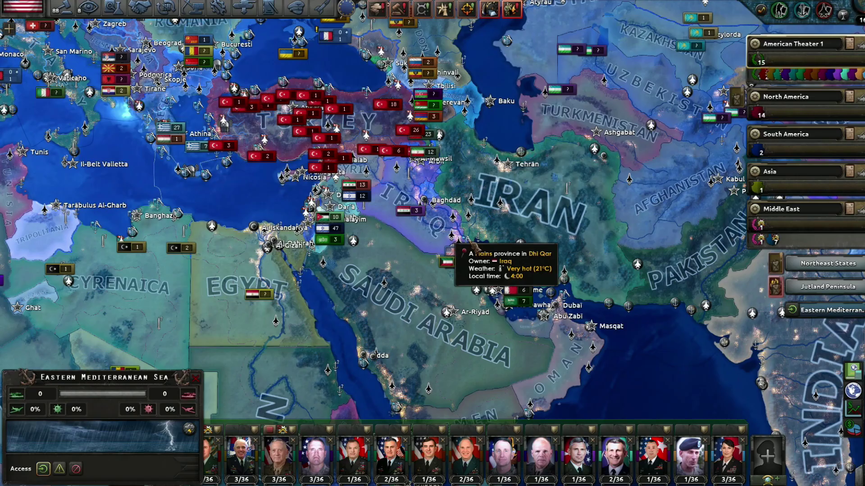
key("w")
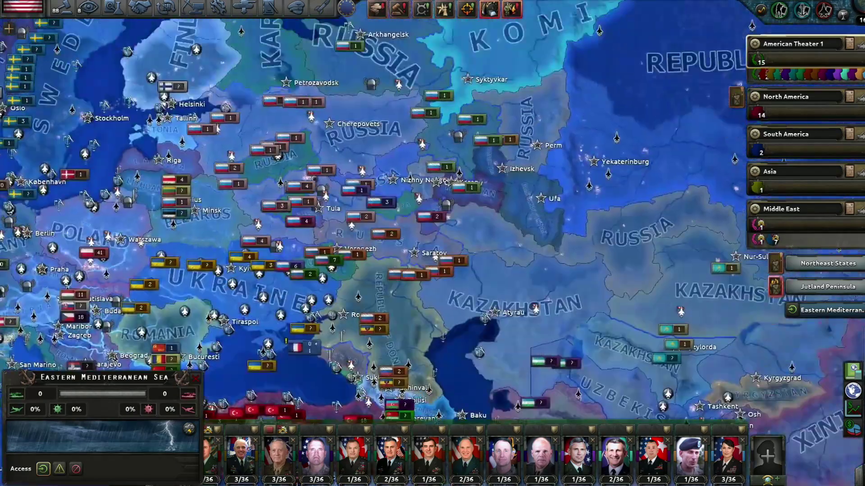
scroll(385, 254, "up", 3)
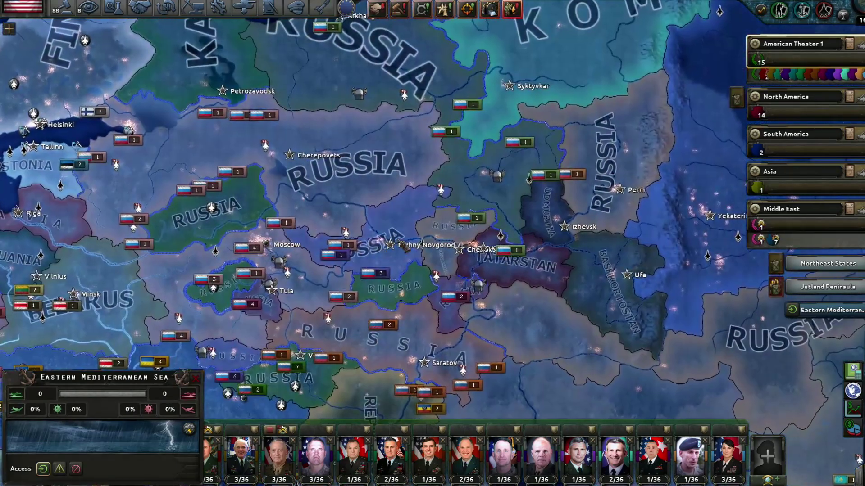
left_click(385, 254)
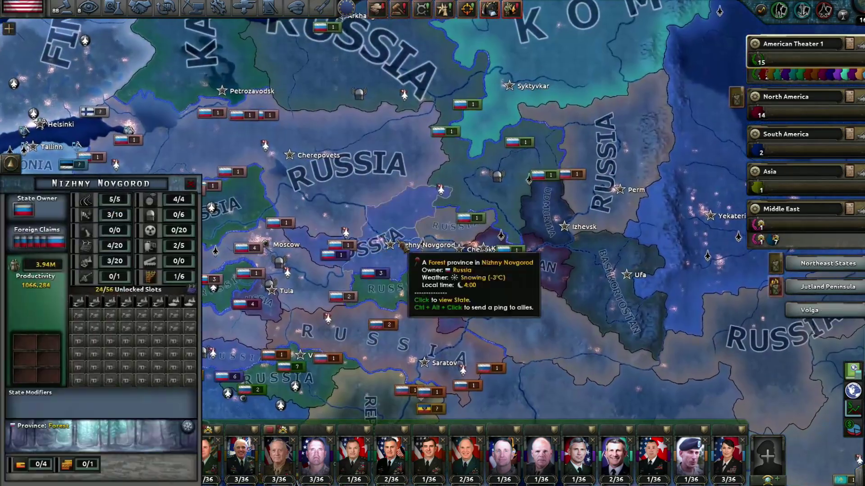
left_click(24, 209)
key("a")
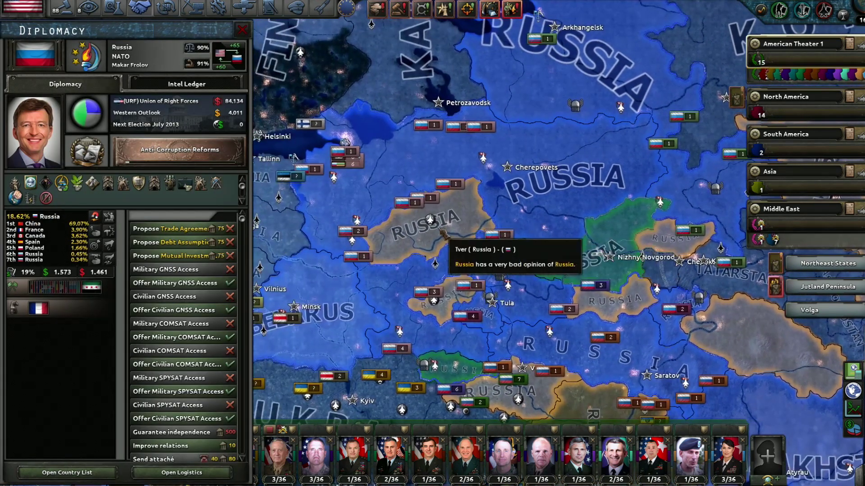
left_click(443, 232)
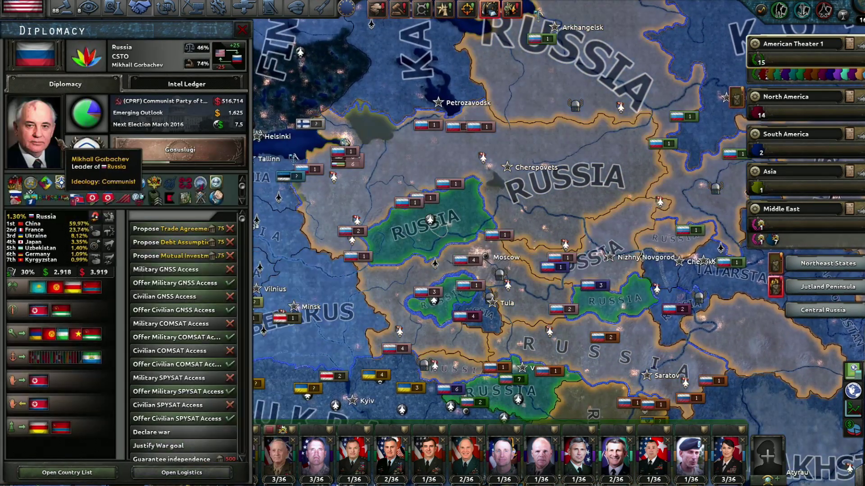
key("d")
key("s")
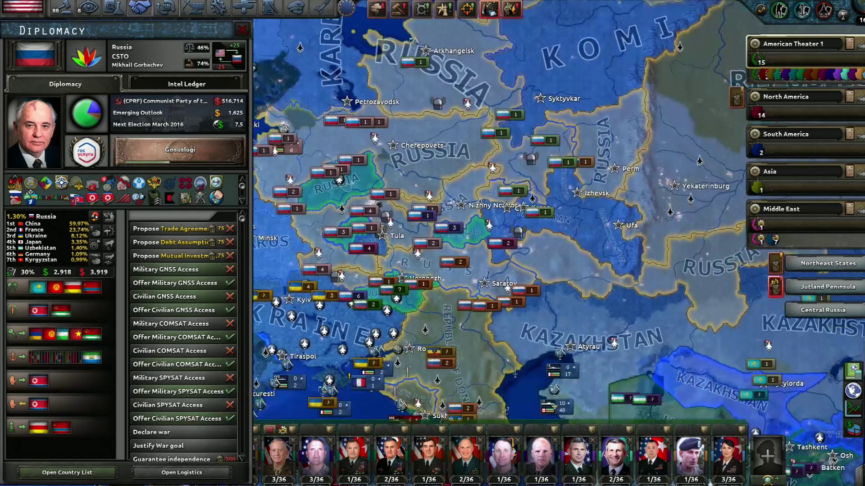
key("a")
key("w")
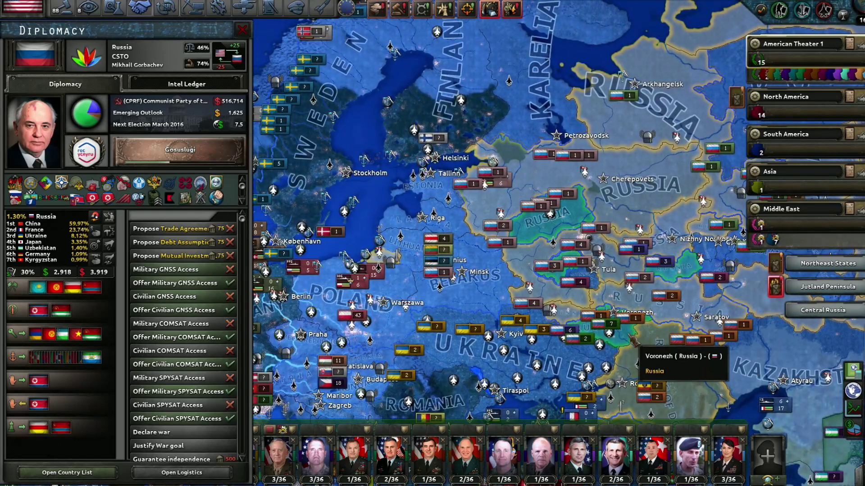
left_click(351, 243)
scroll(326, 183, "down", 1)
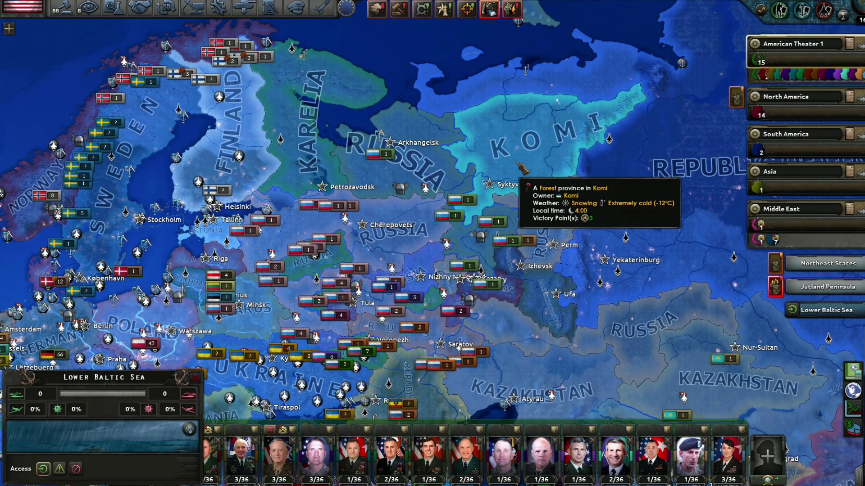
key("d")
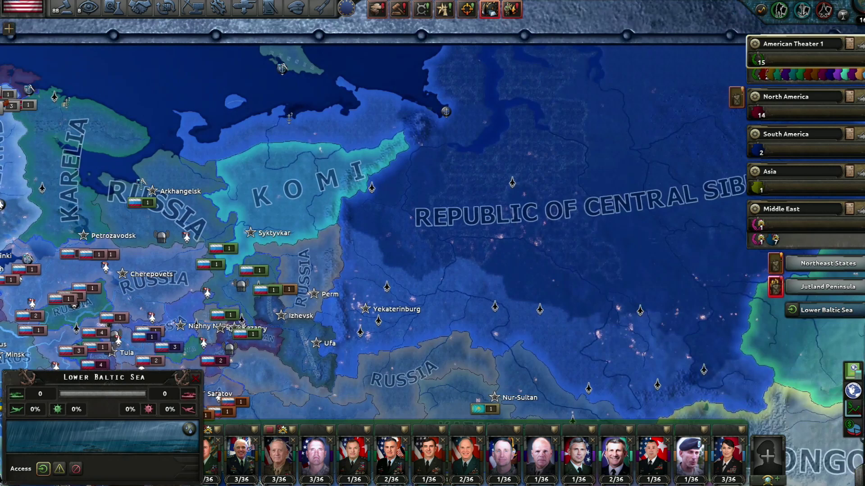
scroll(2, 205, "down", 5)
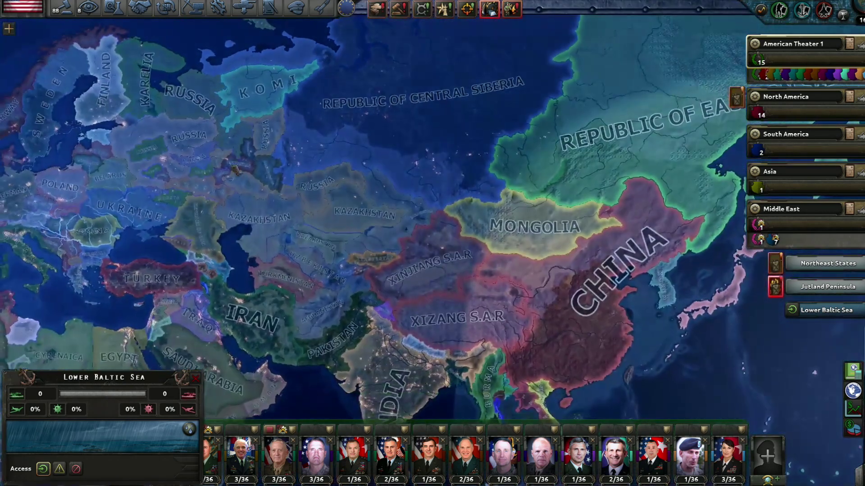
key("d")
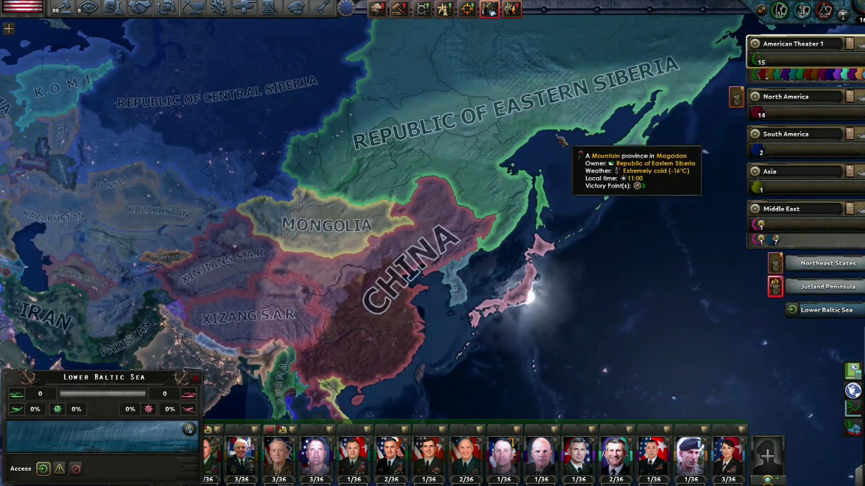
key("a")
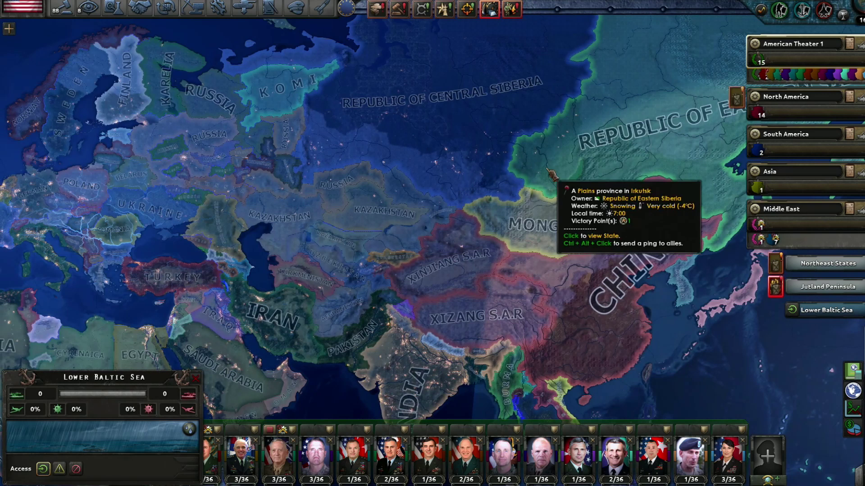
scroll(478, 280, "up", 3)
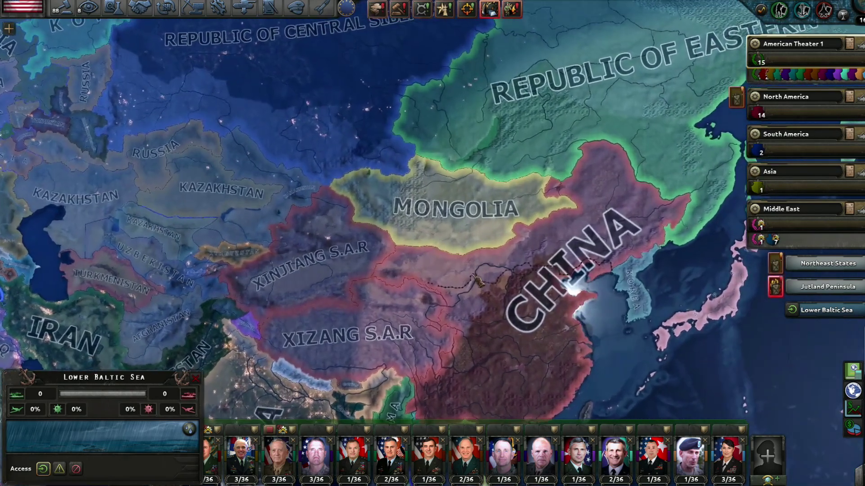
key("s")
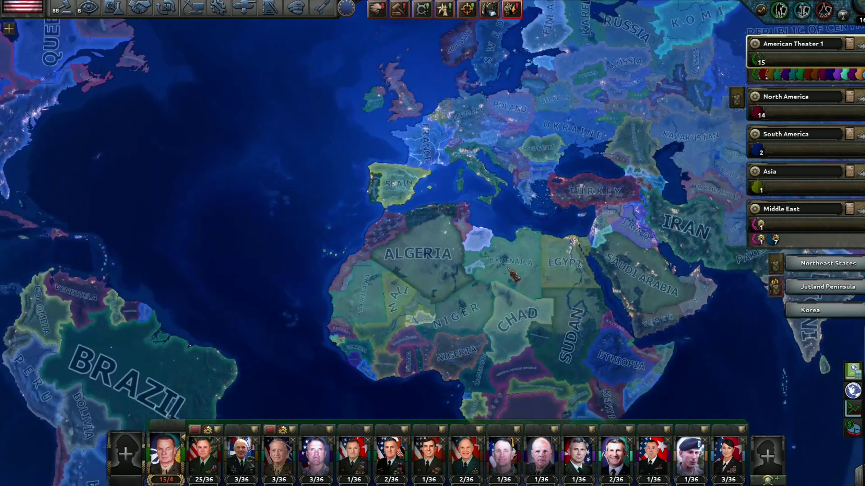
mouse_move(3, 185)
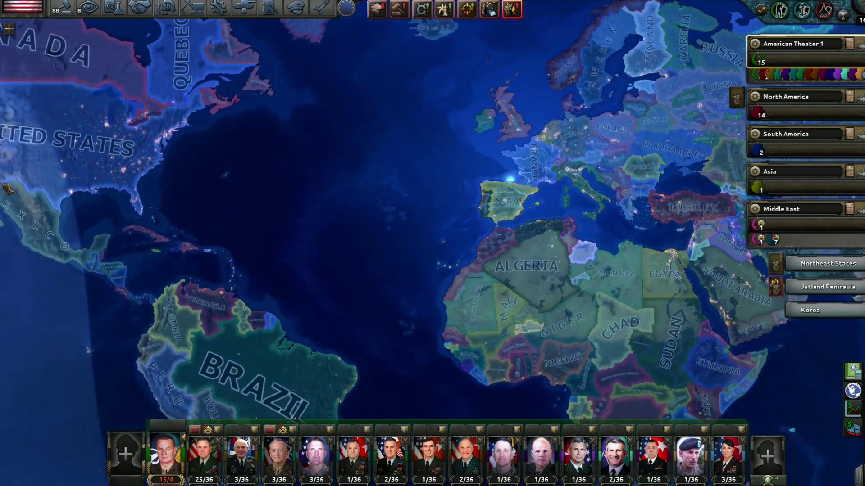
mouse_move(861, 279)
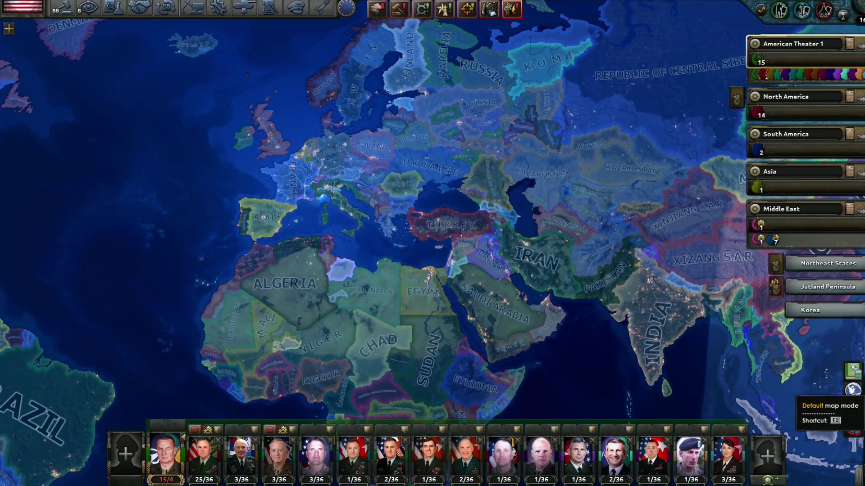
- Colour the world map by ideology and survey it from the Americas to Asia and Australia
left_click(853, 389)
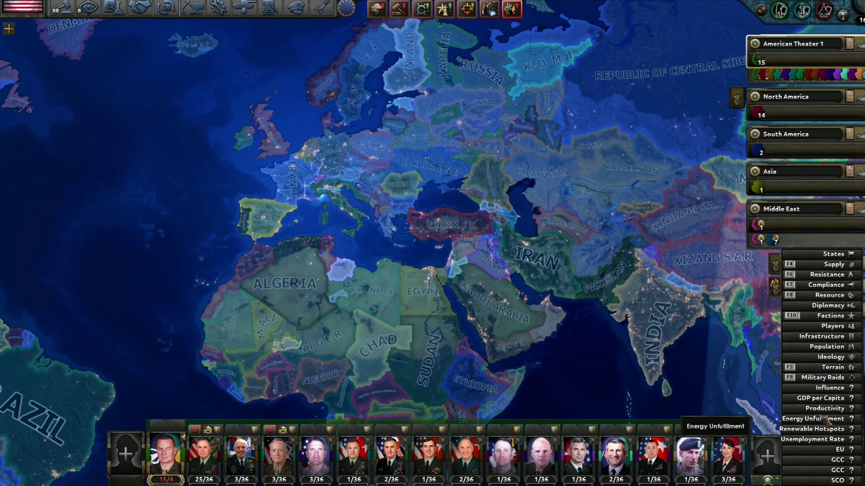
left_click(827, 305)
scroll(560, 189, "down", 5)
left_click_drag(560, 189, 525, 236)
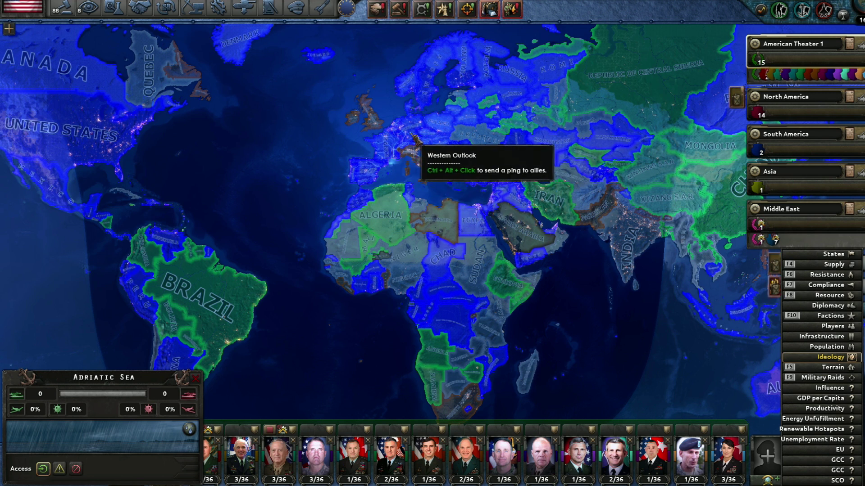
key("d")
key("d")
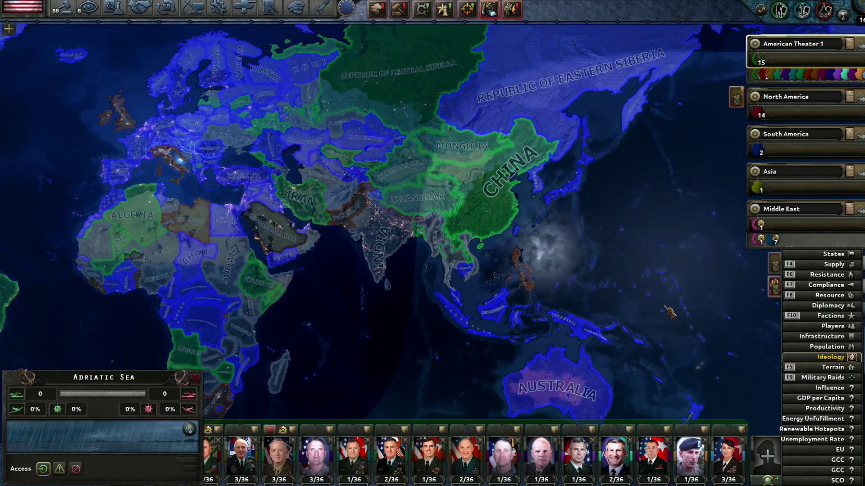
scroll(6, 172, "down", 3)
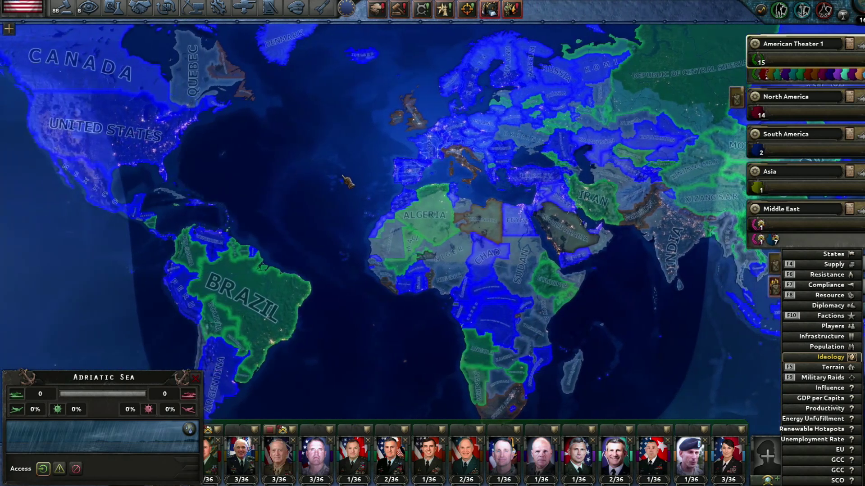
scroll(489, 248, "up", 3)
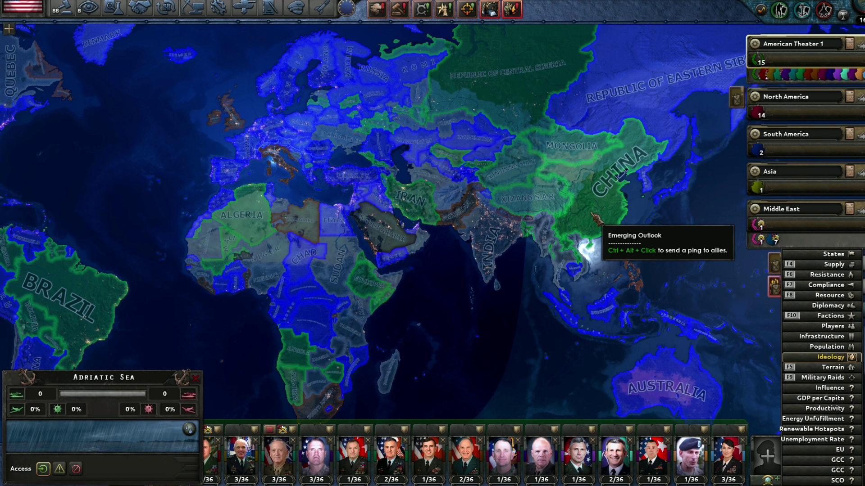
key("Left")
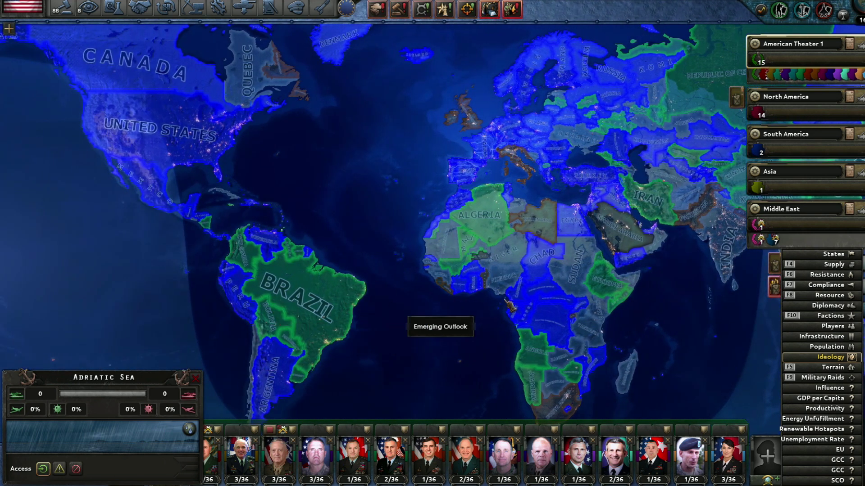
key("Right")
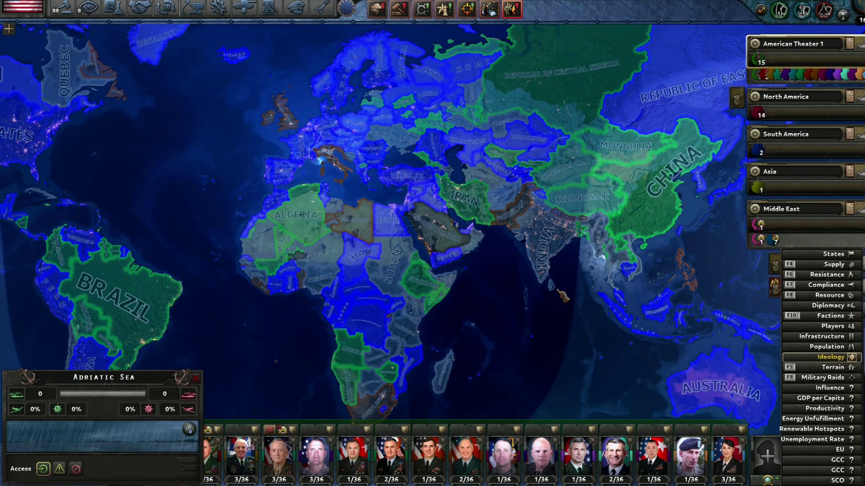
key("Escape")
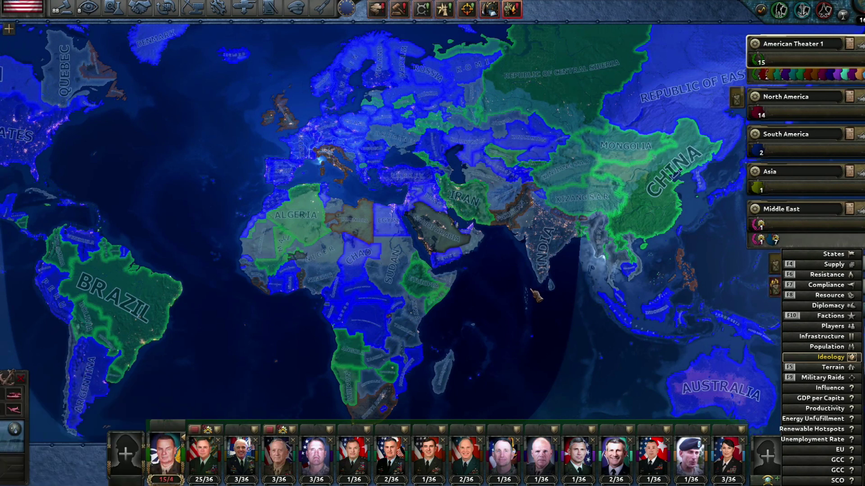
- Check the Load Game list, then exit Hearts of Iron IV and confirm quitting
key("Escape")
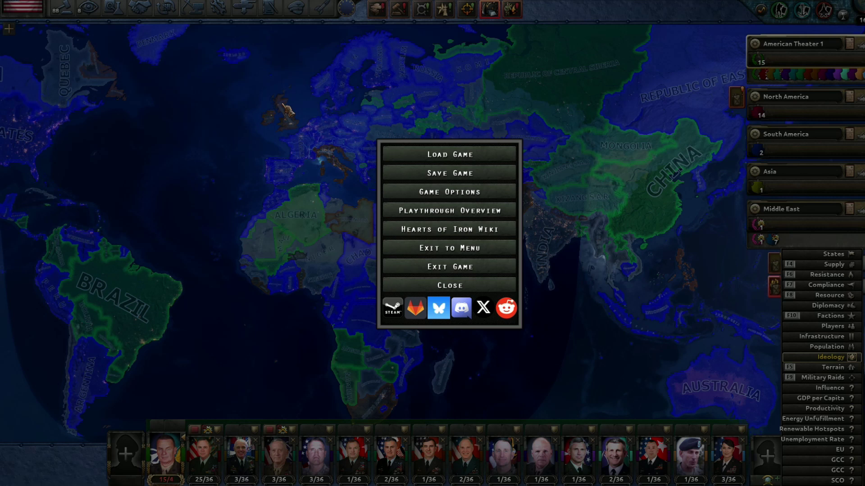
left_click(408, 154)
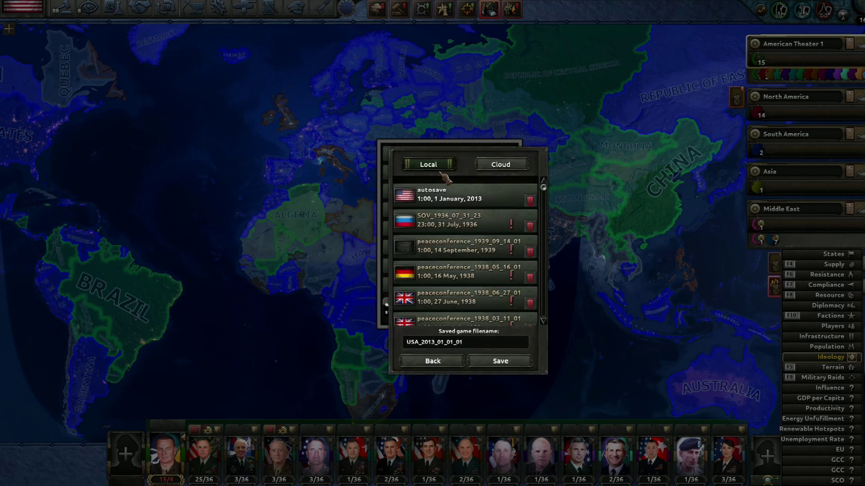
key("Escape")
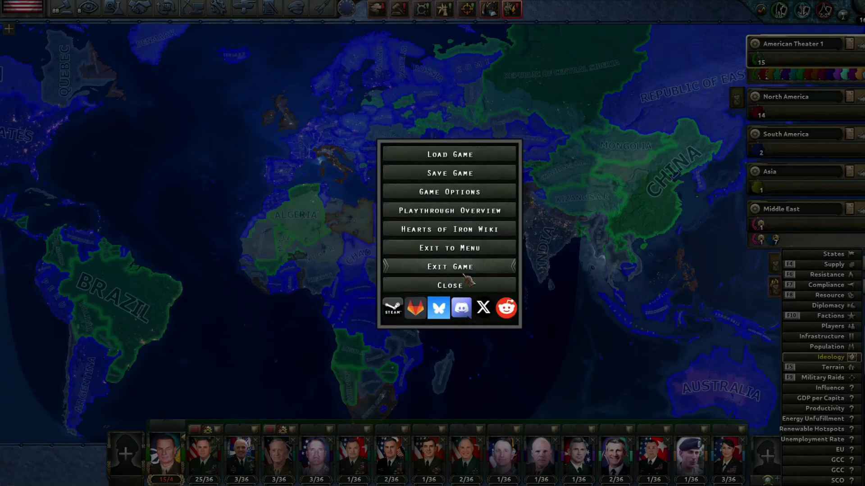
left_click(449, 269)
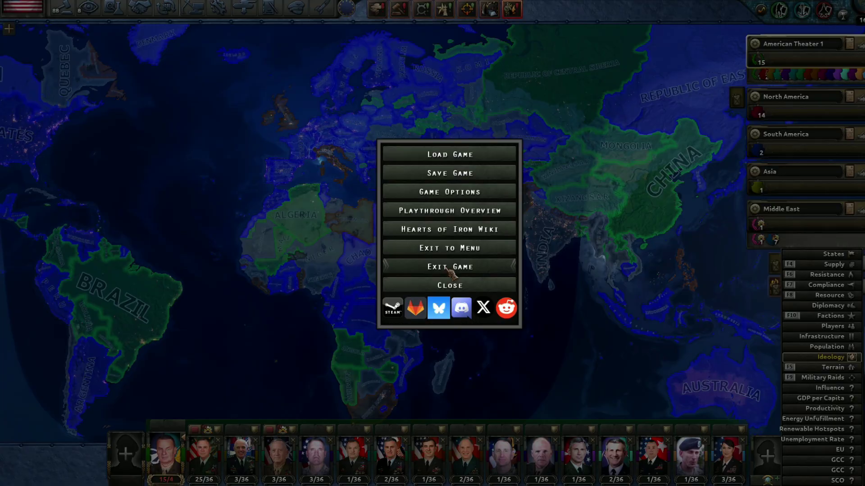
left_click(481, 283)
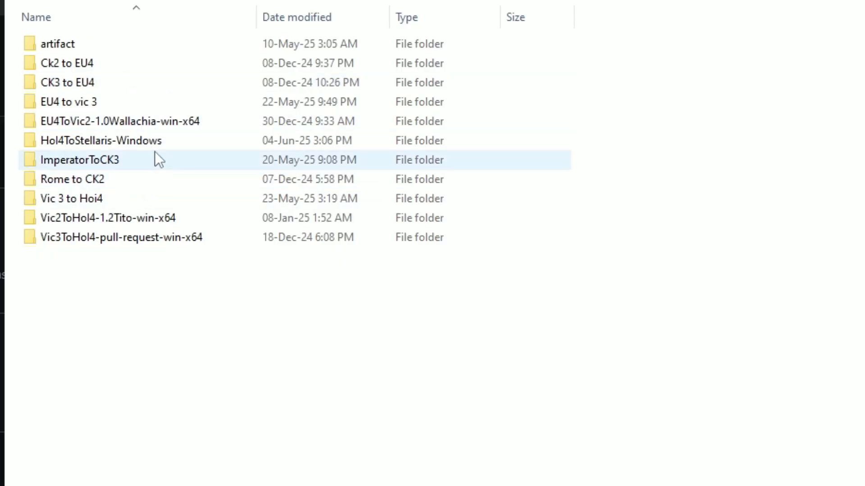
- Open the HoI4ToStellaris-Windows folder in File Explorer
double_click(183, 141)
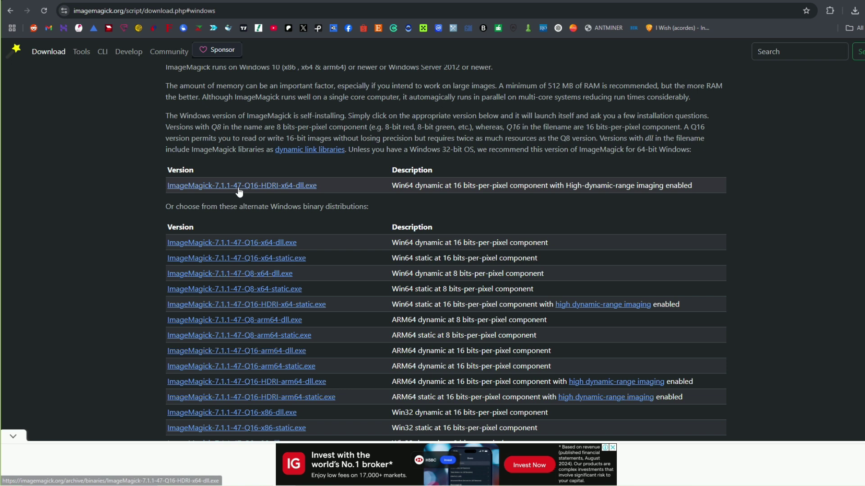
- Bring the converter folder forward and open the converter's log to read its errors
mouse_move(356, 475)
mouse_move(215, 478)
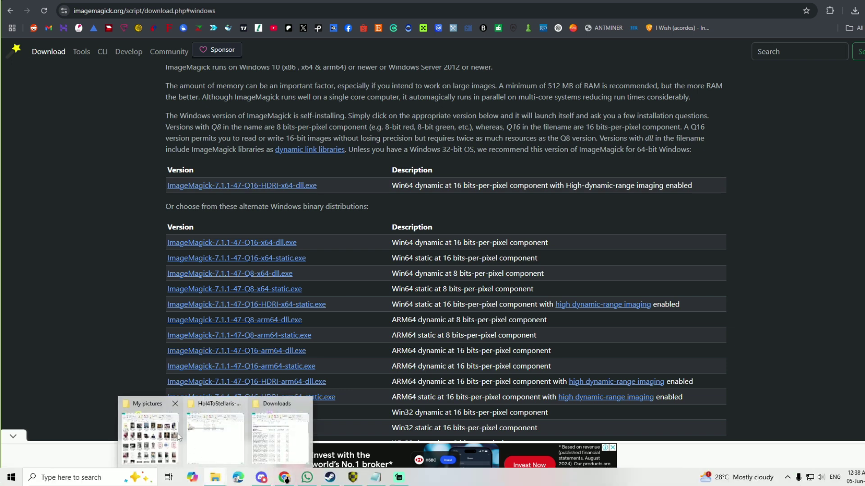
left_click(215, 442)
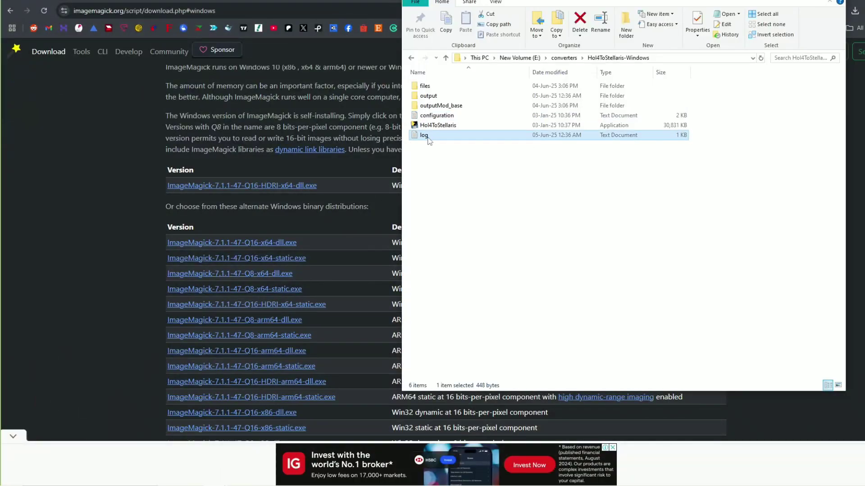
double_click(426, 135)
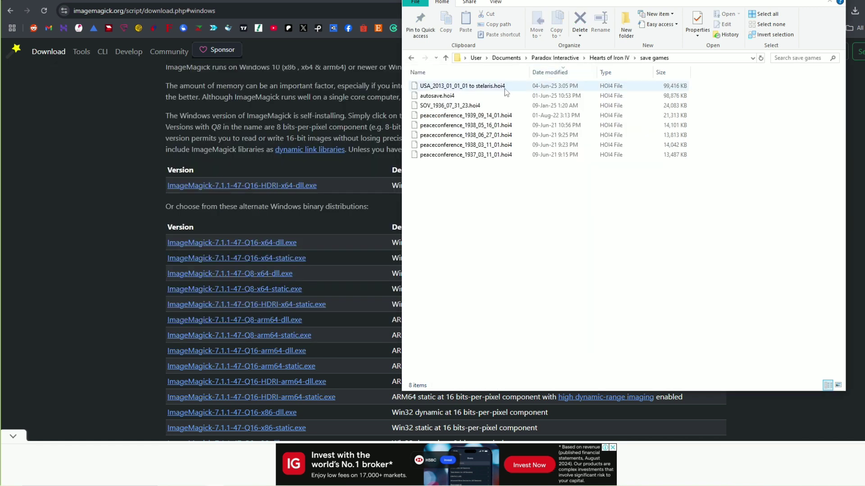
- Select the 'USA_2013_01_01_01 to stelaris.hoi4' save and copy the save games folder path
left_click(498, 89)
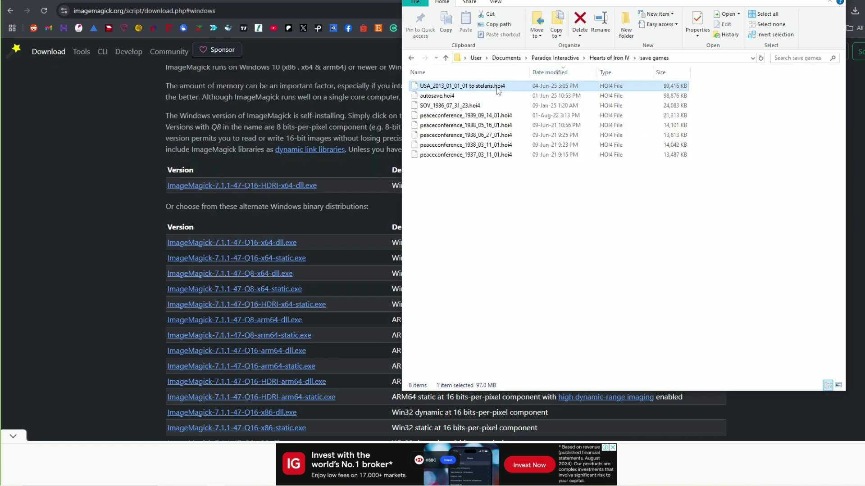
left_click(682, 58)
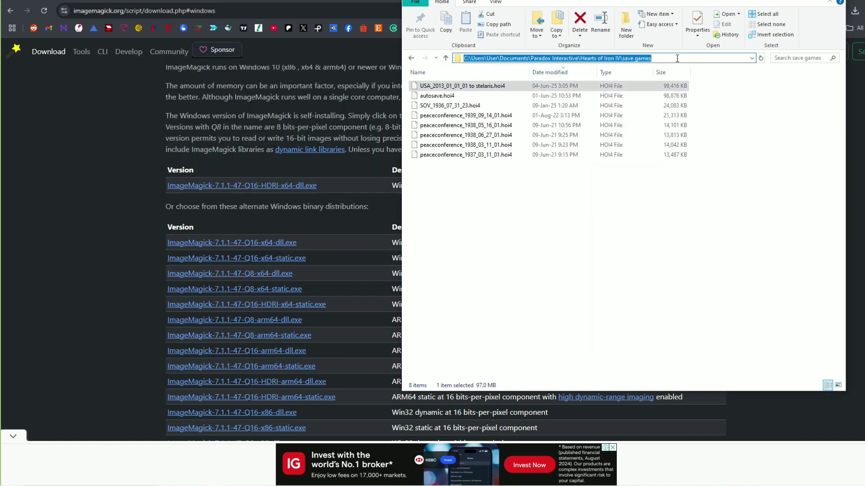
right_click(675, 59)
left_click(697, 88)
left_click(384, 475)
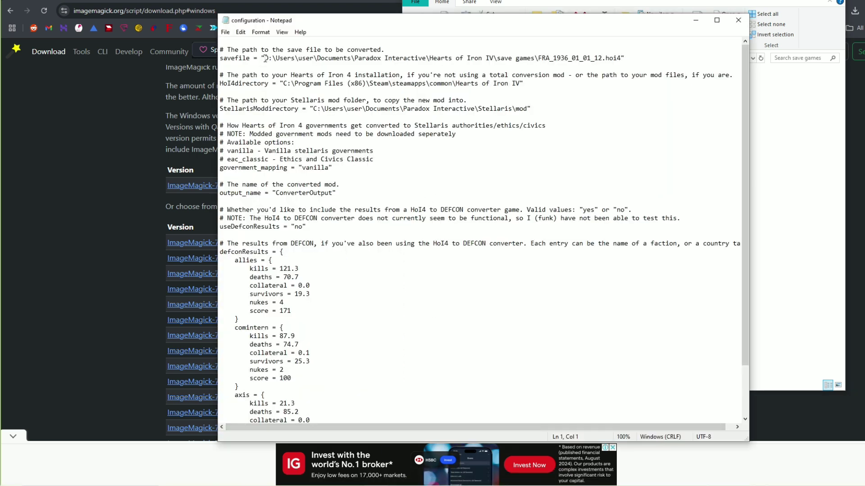
- Replace the old saveFile path in configuration.txt with the copied save games folder path
left_click_drag(265, 58, 537, 57)
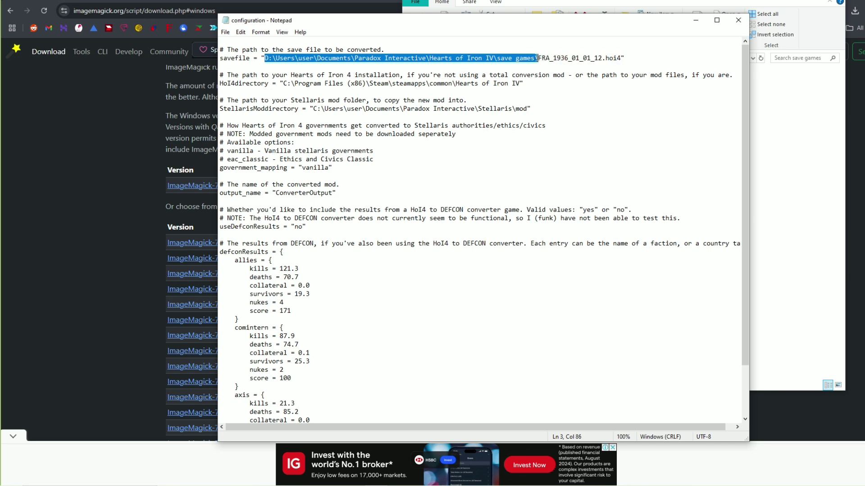
key("ctrl+v")
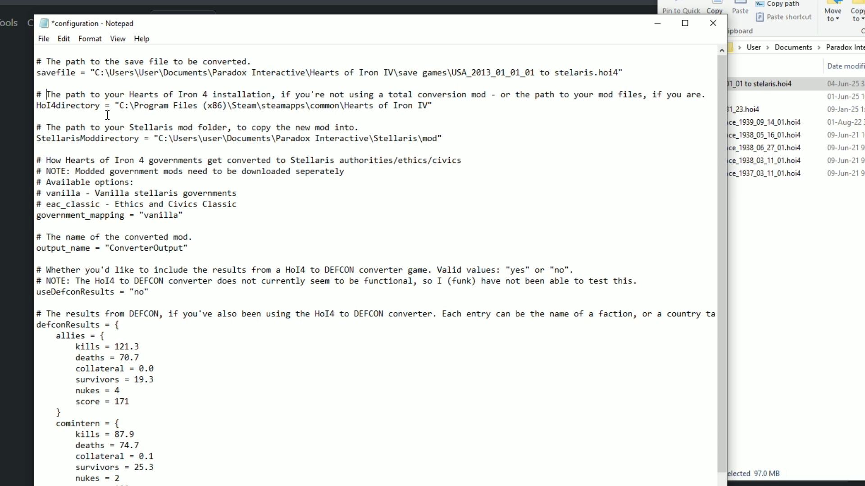
left_click(839, 245)
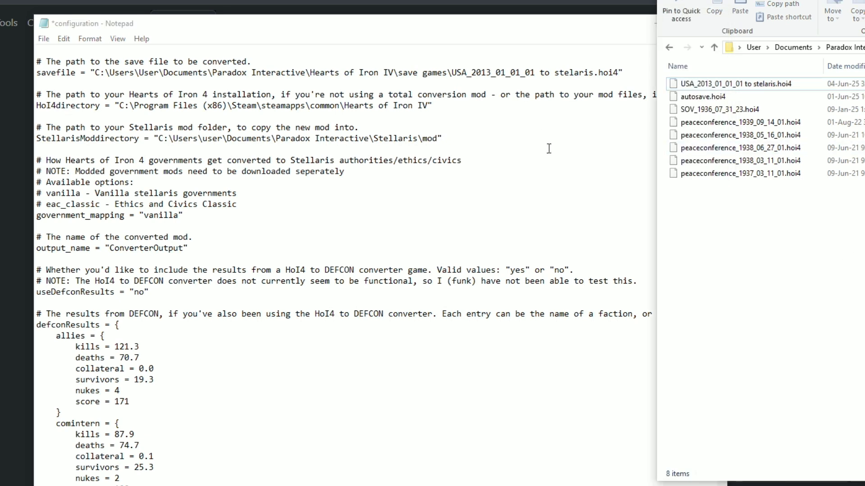
left_click(145, 116)
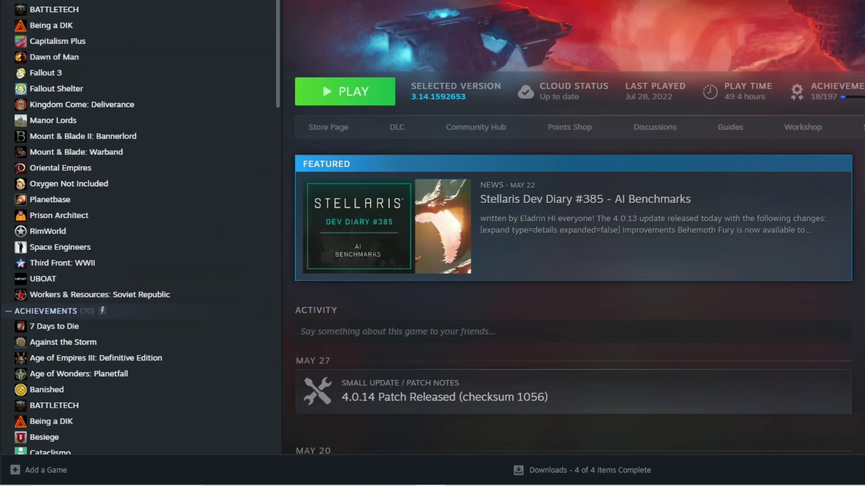
- Open Hearts of Iron IV's installation folder from its Steam properties under Installed Files
scroll(139, 226, "down", 8)
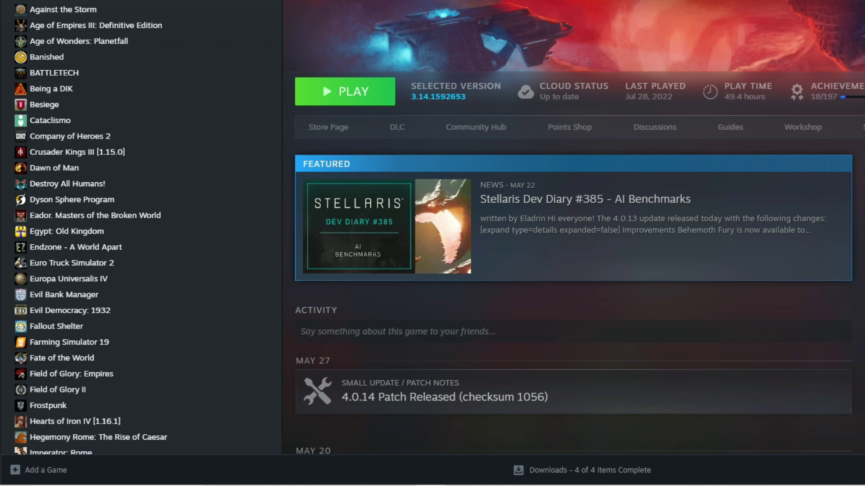
left_click(8, 26)
left_click(18, 89)
left_click(86, 167)
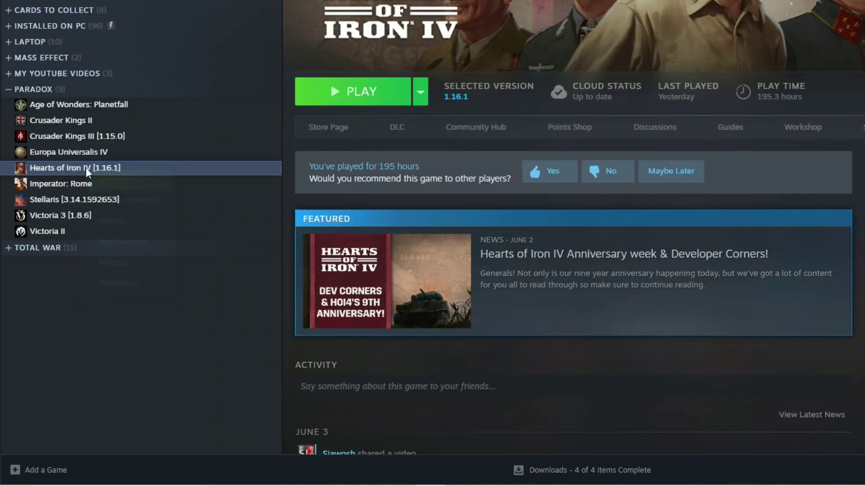
right_click(88, 170)
left_click(142, 283)
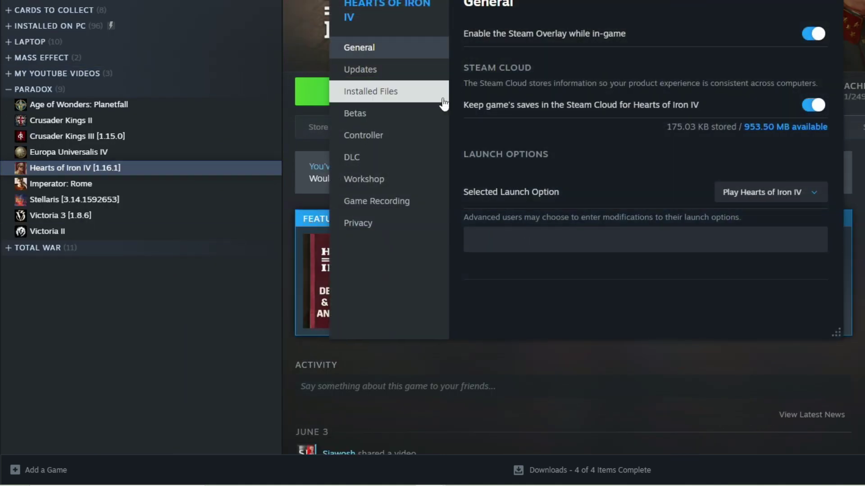
left_click(400, 92)
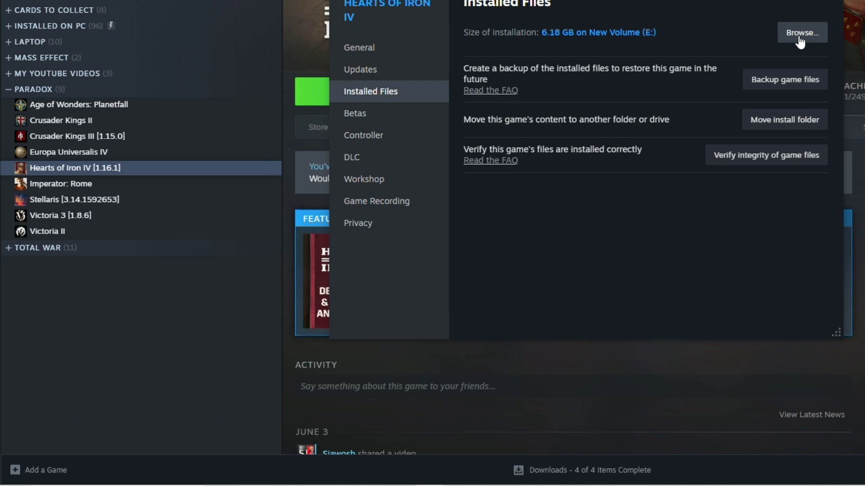
left_click(801, 36)
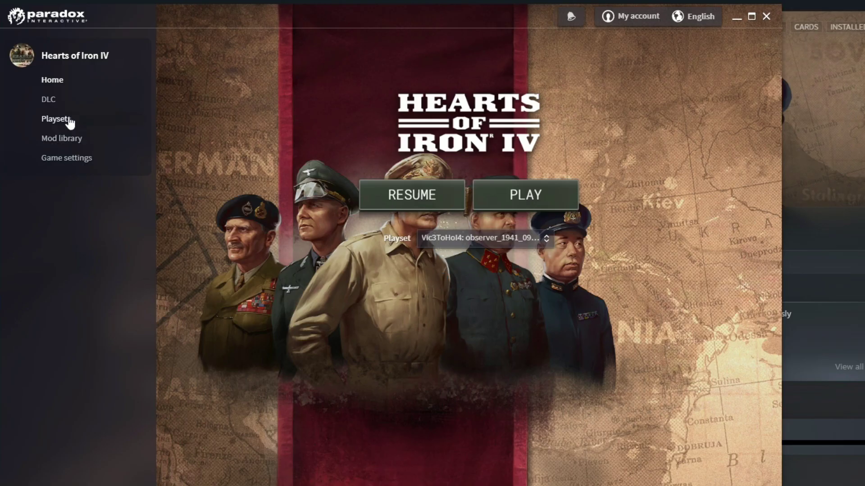
- Copy the Millennium Dawn mod folder path from Playsets and paste it as HoI4directory
left_click(68, 120)
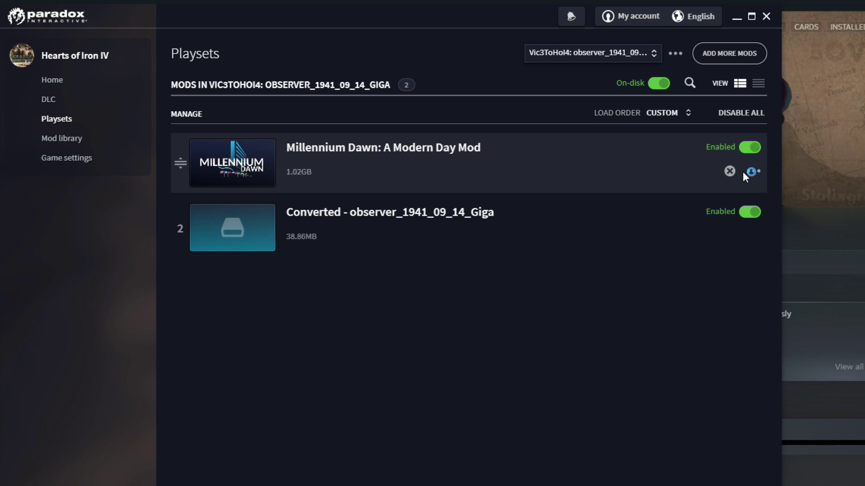
left_click(753, 172)
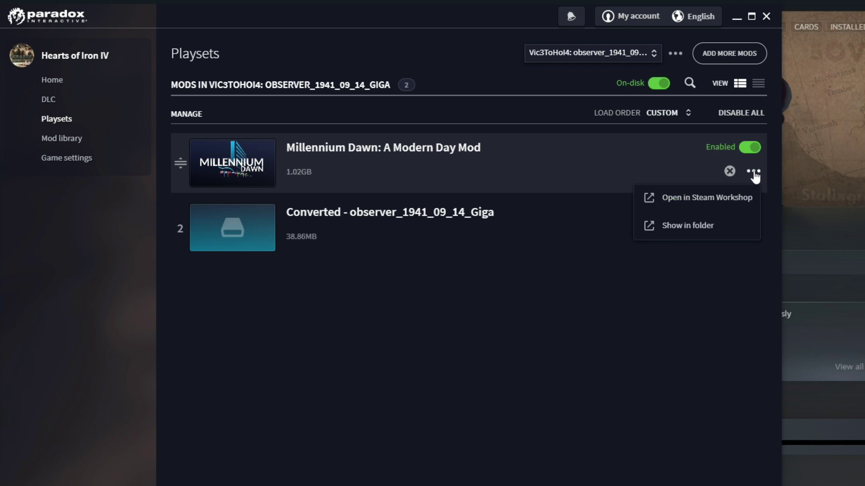
left_click(703, 227)
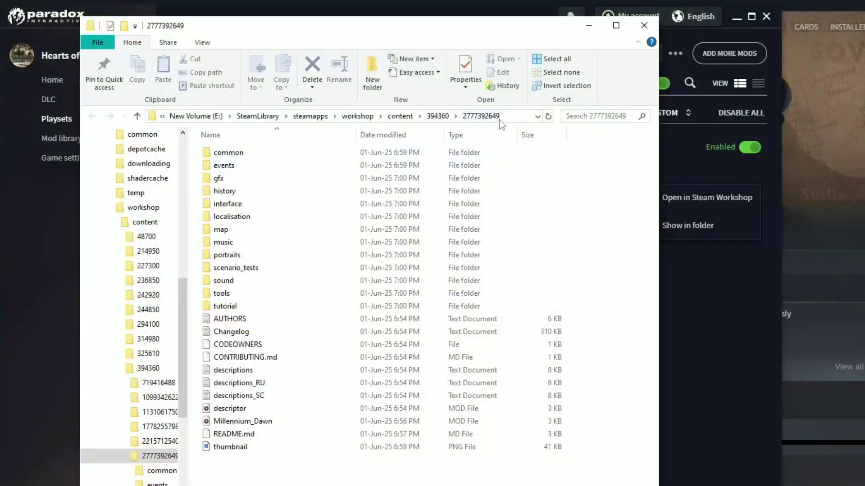
left_click(499, 120)
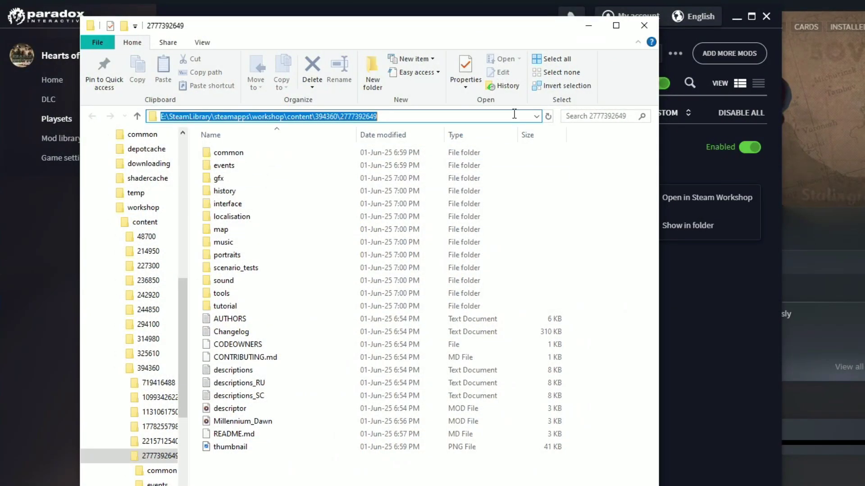
right_click(512, 116)
left_click(557, 153)
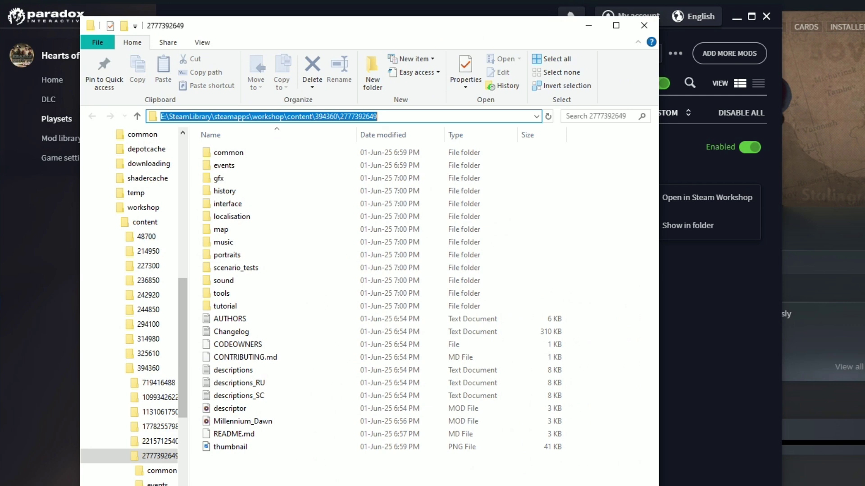
key("alt+Tab")
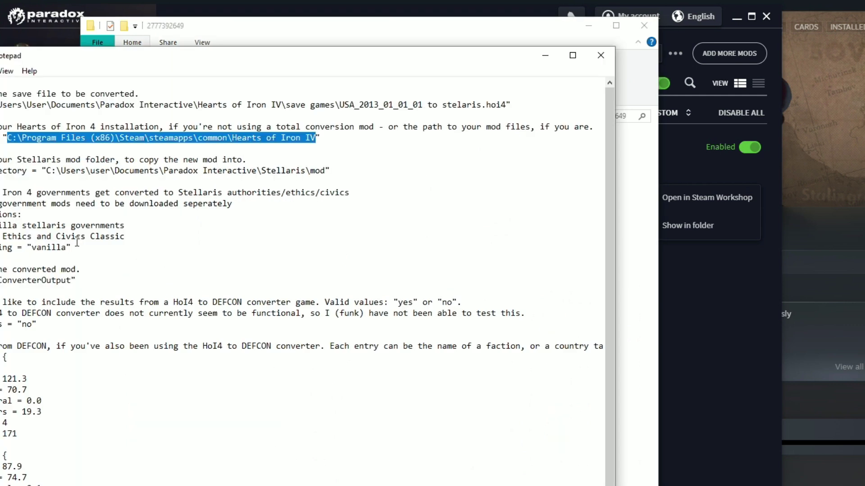
key("ctrl+v")
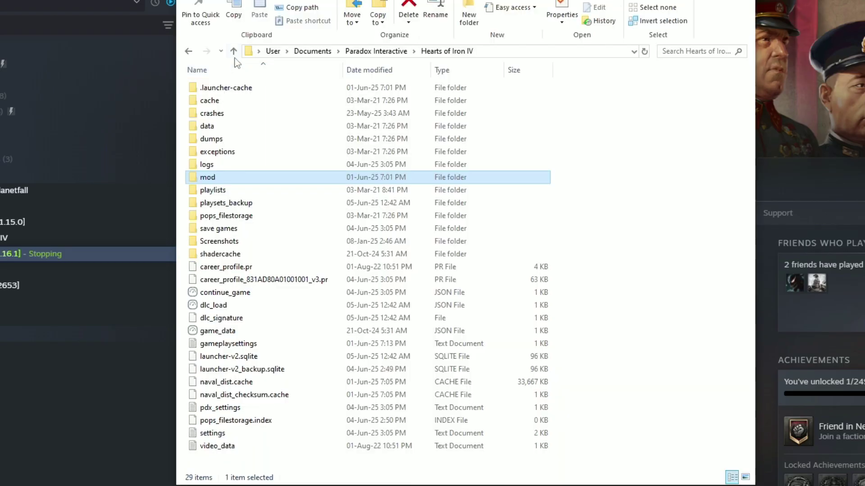
- Open the Stellaris documents folder, then browse the Stellaris Steam Workshop
left_click(234, 51)
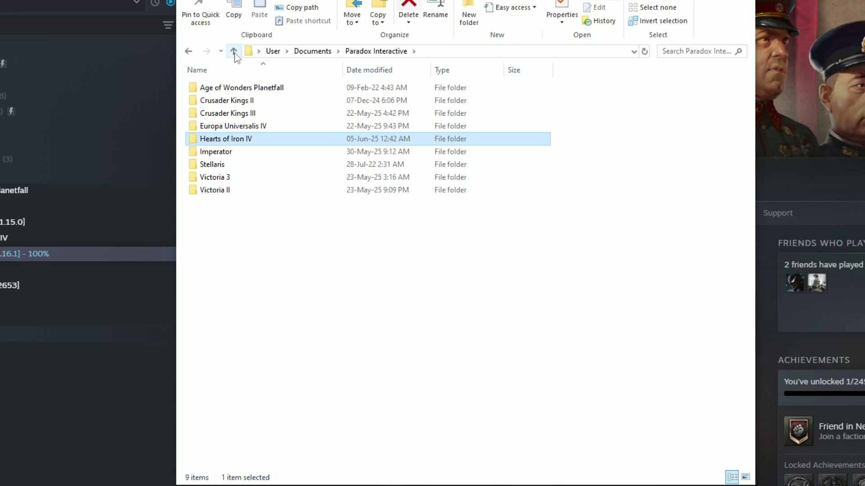
double_click(244, 164)
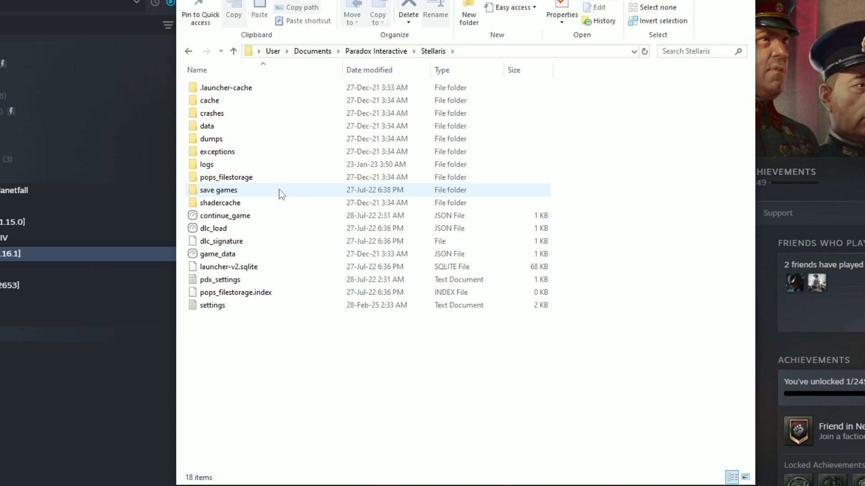
left_click(44, 379)
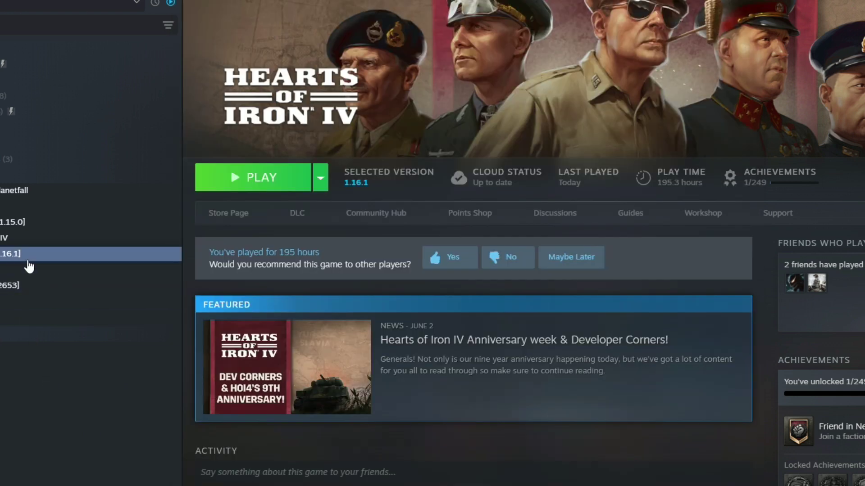
left_click(23, 287)
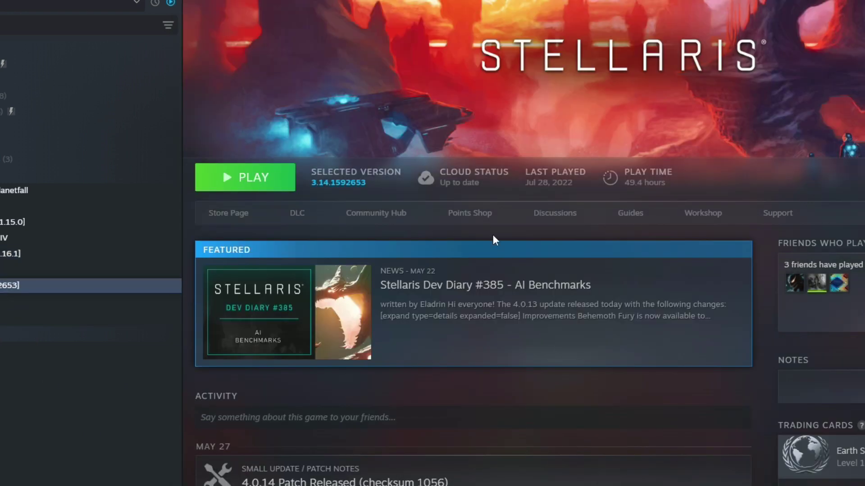
left_click(702, 213)
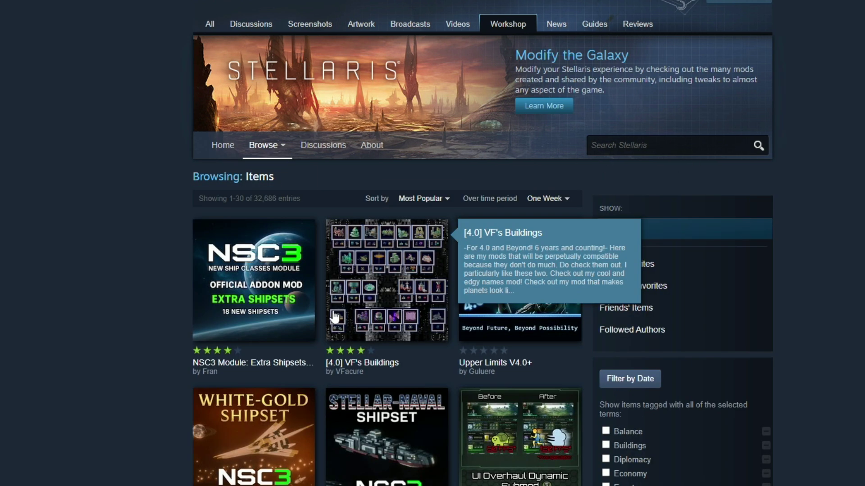
- Subscribe to the [4.0] VF's Buildings workshop mod and launch Stellaris from the library
mouse_move(224, 305)
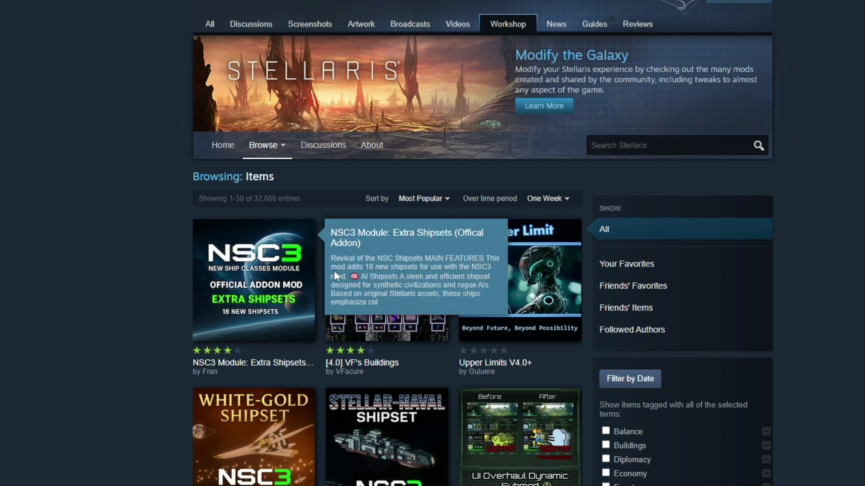
mouse_move(337, 298)
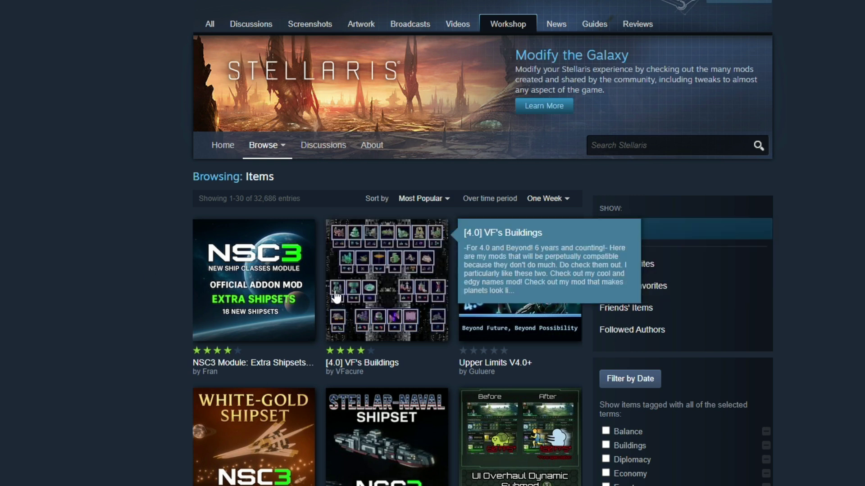
left_click(378, 292)
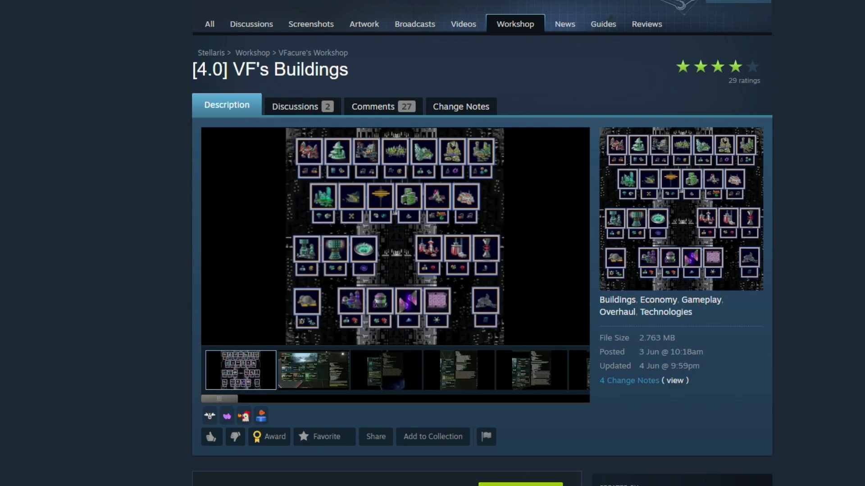
left_click(520, 484)
scroll(466, 447, "down", 5)
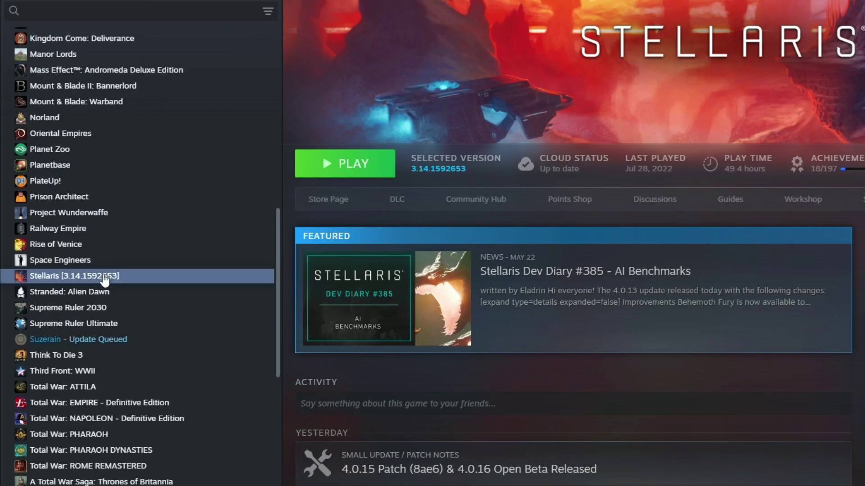
right_click(103, 274)
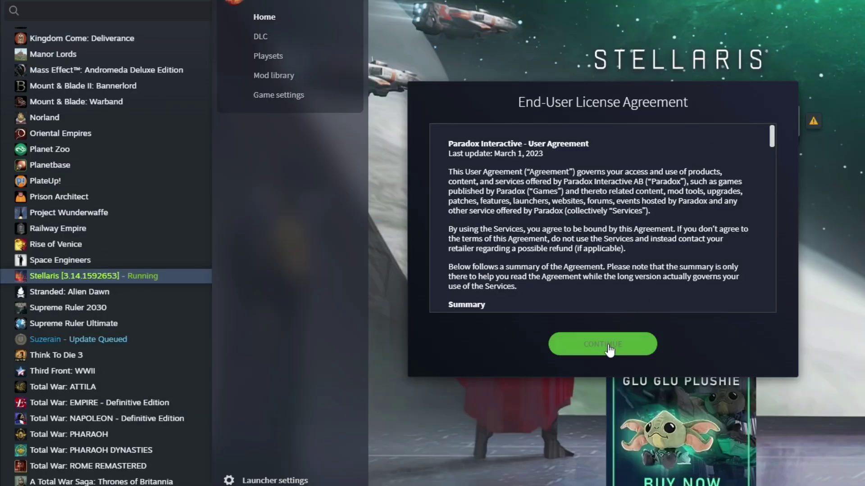
- Accept the launcher agreement and show the VF's Buildings mod folder from the Mod library
left_click(594, 344)
left_click(321, 80)
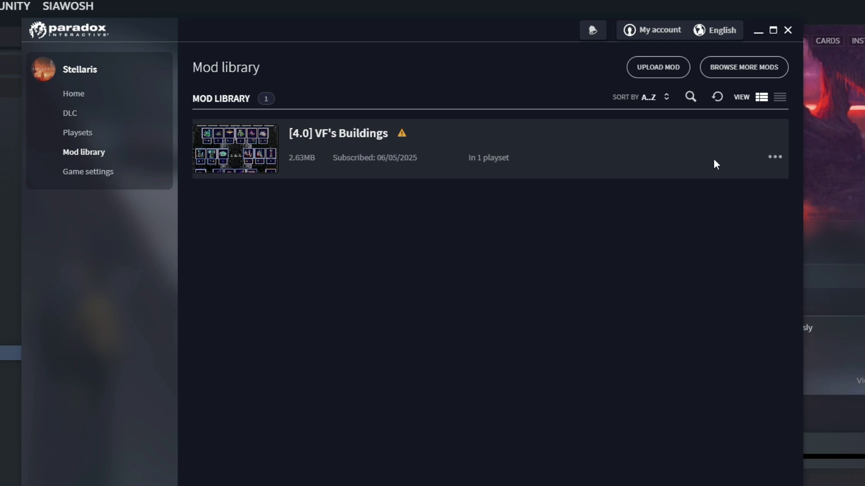
left_click(774, 157)
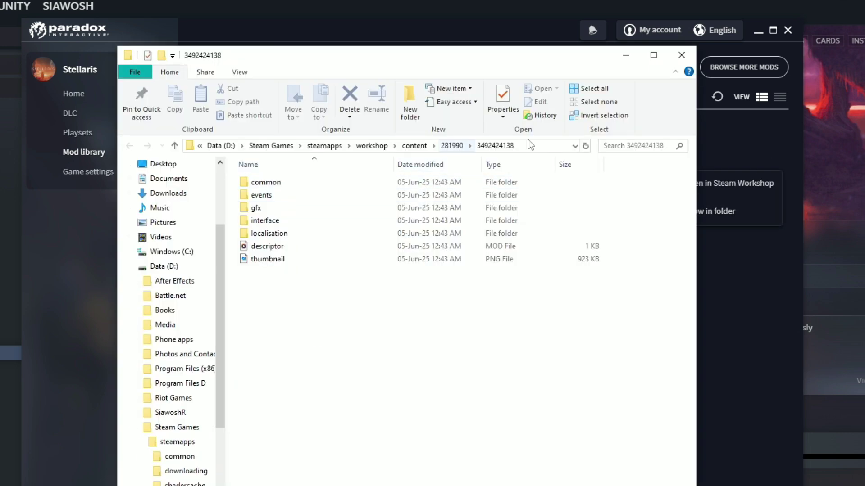
left_click(498, 145)
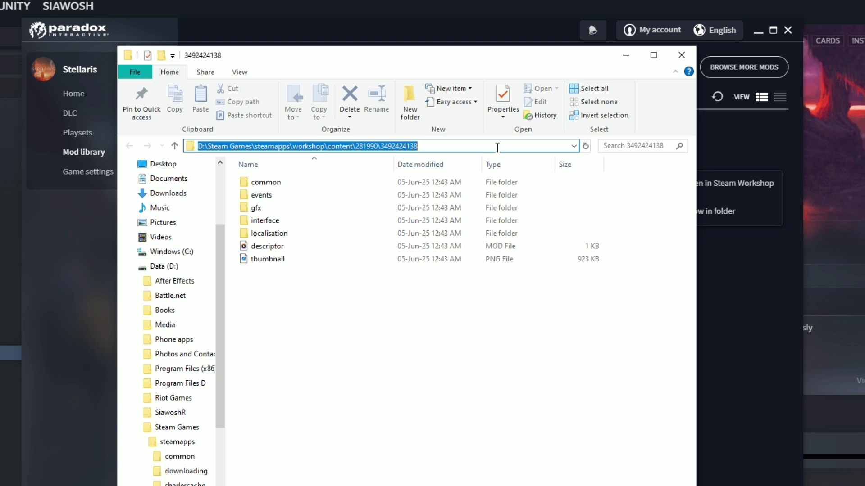
- Copy the mod folder path and return to the converter configuration in Notepad
right_click(487, 149)
left_click(516, 189)
key("alt+Tab")
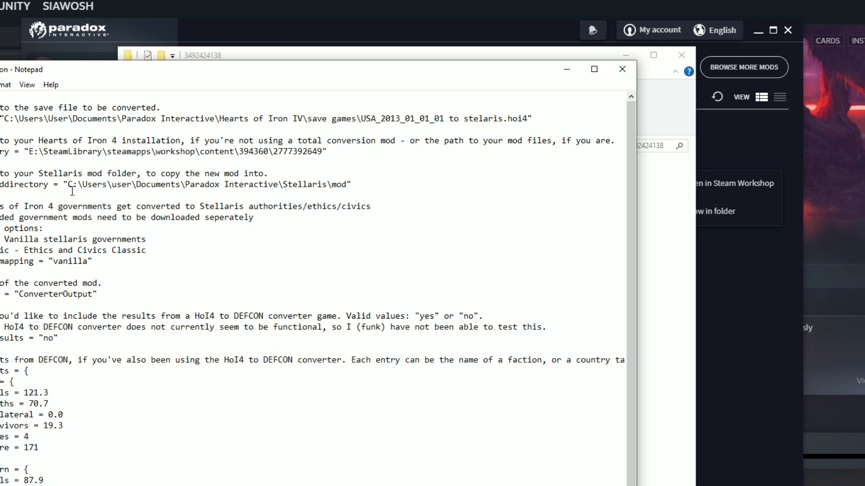
left_click_drag(69, 185, 348, 184)
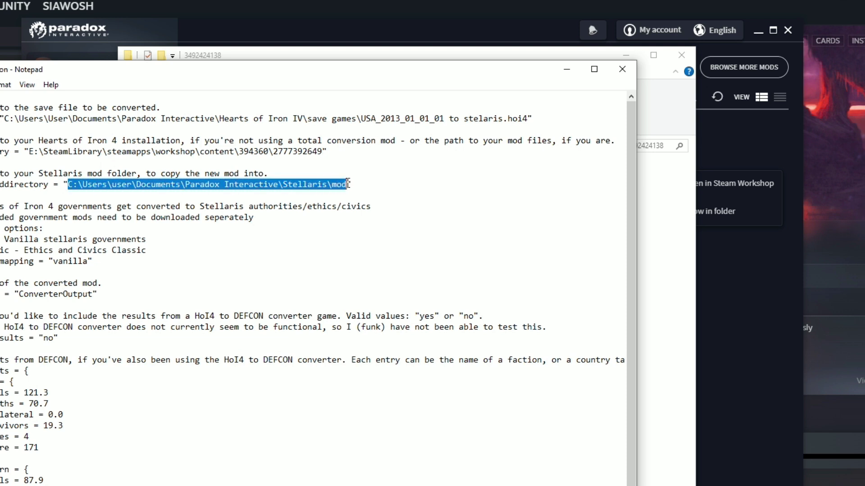
key("ctrl+v")
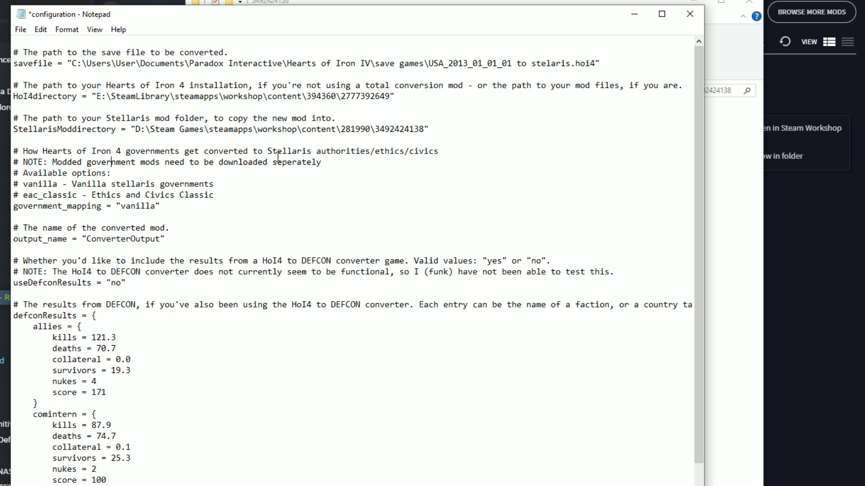
left_click(43, 173)
scroll(113, 197, "down", 3)
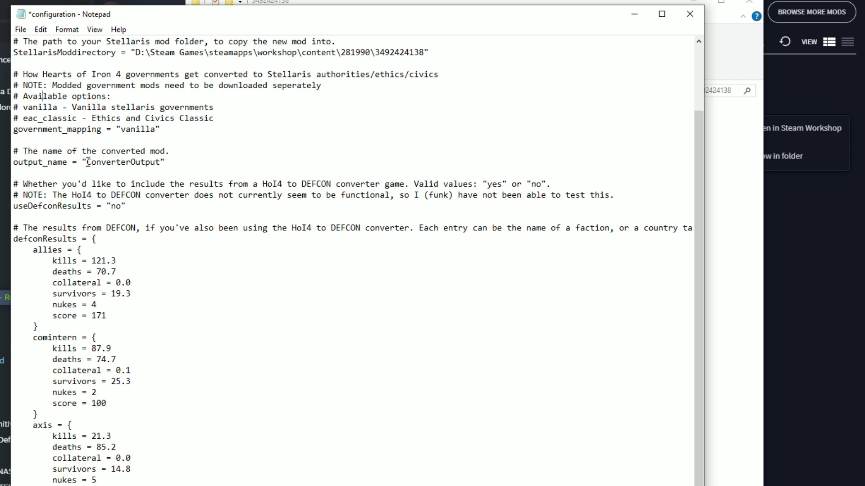
- Rename the output mod to 'Hoi4Conversion', then save and close the configuration file
left_click_drag(88, 162, 161, 162)
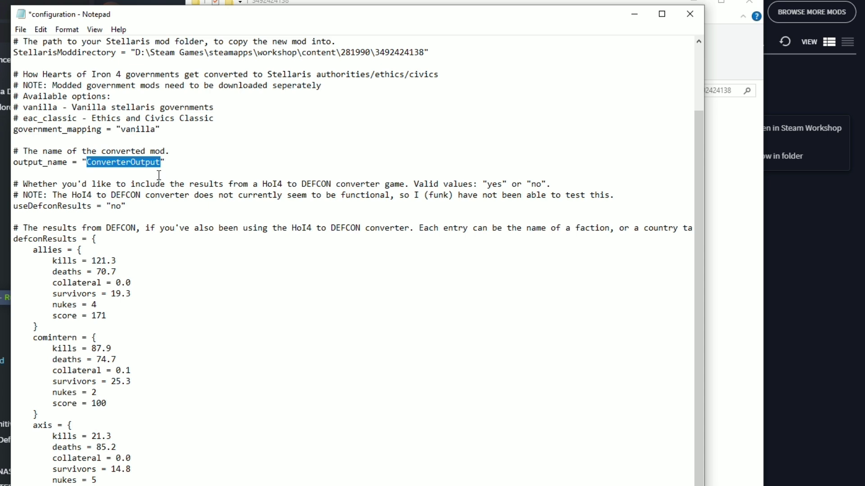
type("Stelari")
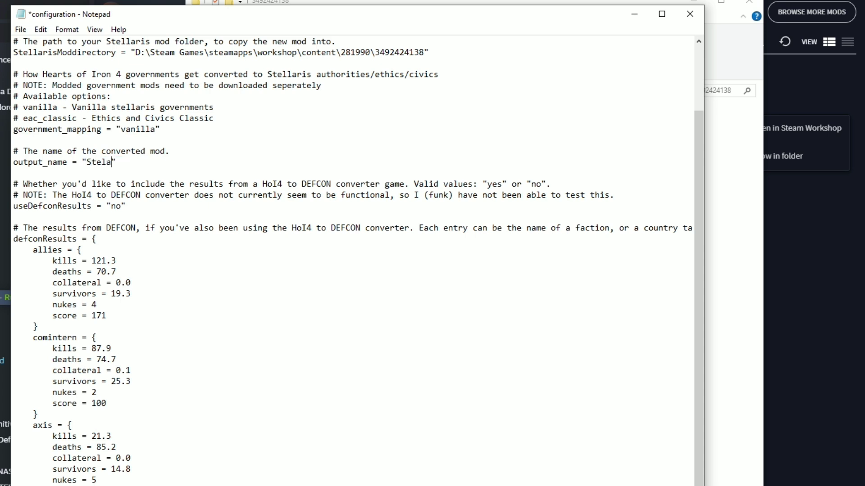
type("s con")
key("BackSpace")
key("BackSpace")
key("BackSpace")
key("BackSpace")
key("BackSpace")
key("BackSpace")
key("BackSpace")
key("BackSpace")
key("BackSpace")
key("BackSpace")
key("BackSpace")
key("BackSpace")
type("Hoi4 Conversion")
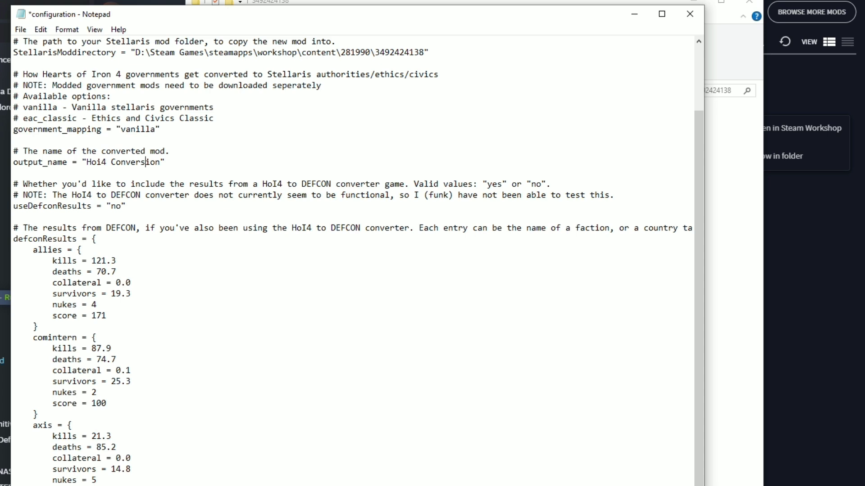
key("BackSpace")
left_click(44, 197)
scroll(141, 266, "up", 3)
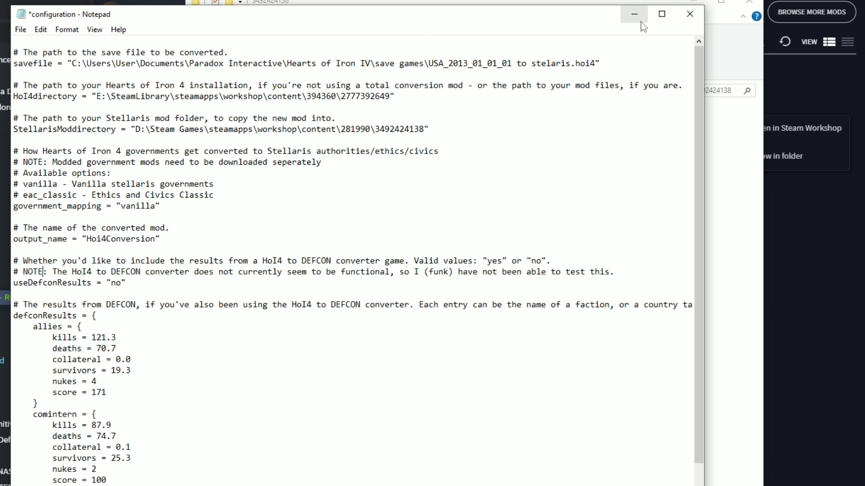
left_click(694, 14)
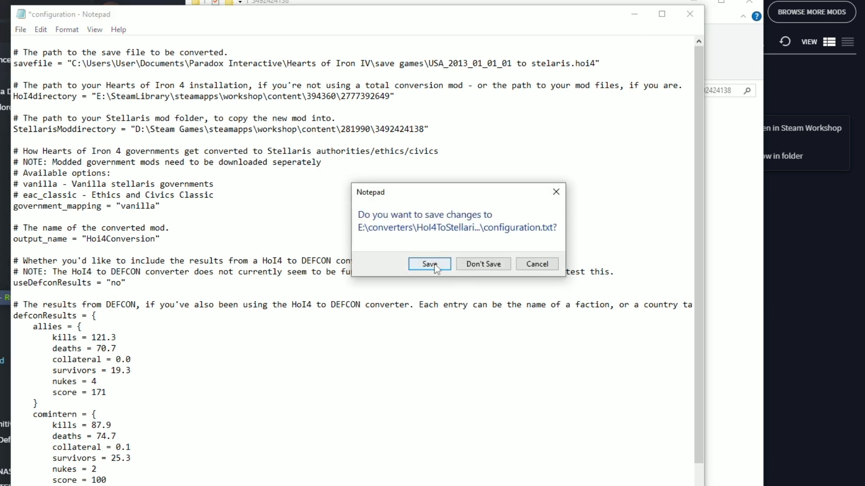
left_click(433, 264)
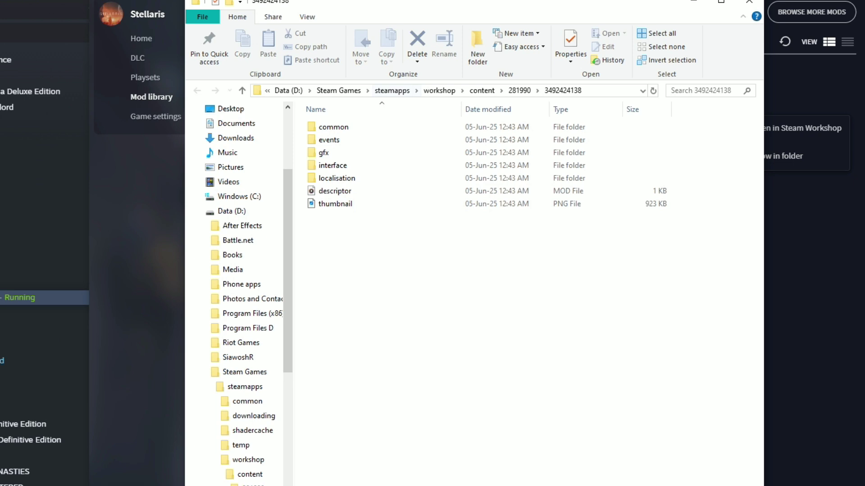
- Run Hol4ToStellaris.exe from the Hol4ToStellaris-Windows folder and open its log, which stops at 9%
mouse_move(164, 485)
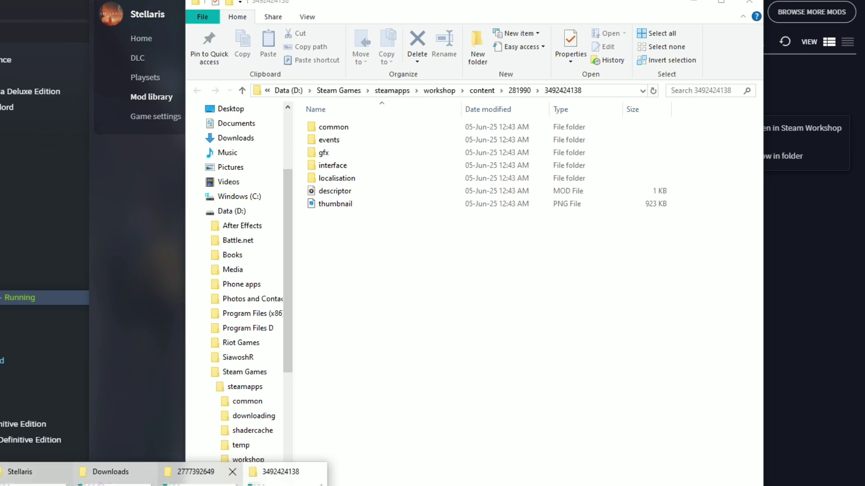
left_click(196, 471)
left_click(148, 225)
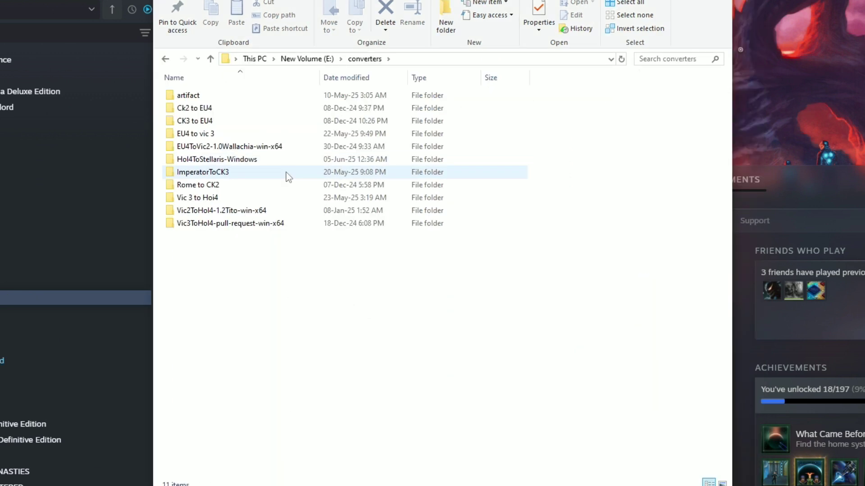
double_click(266, 160)
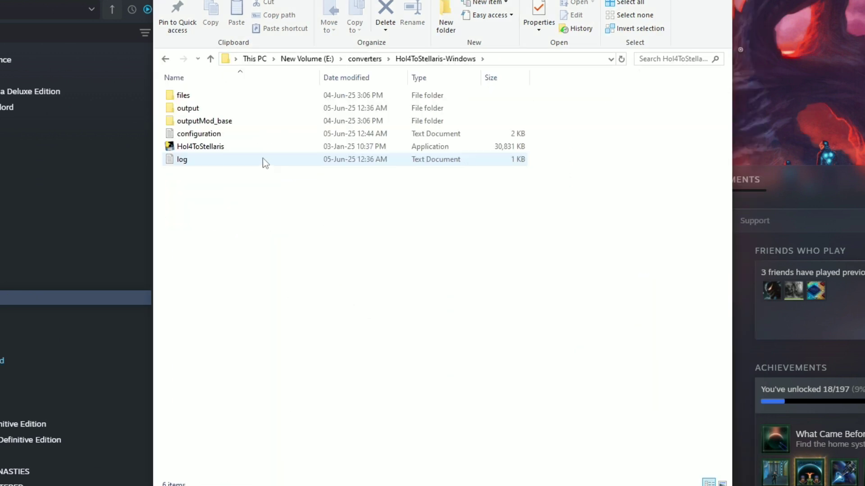
double_click(235, 144)
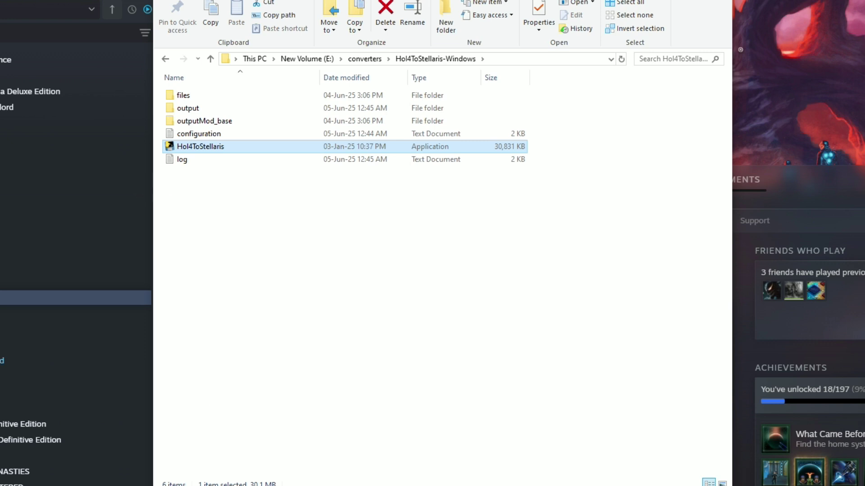
double_click(211, 159)
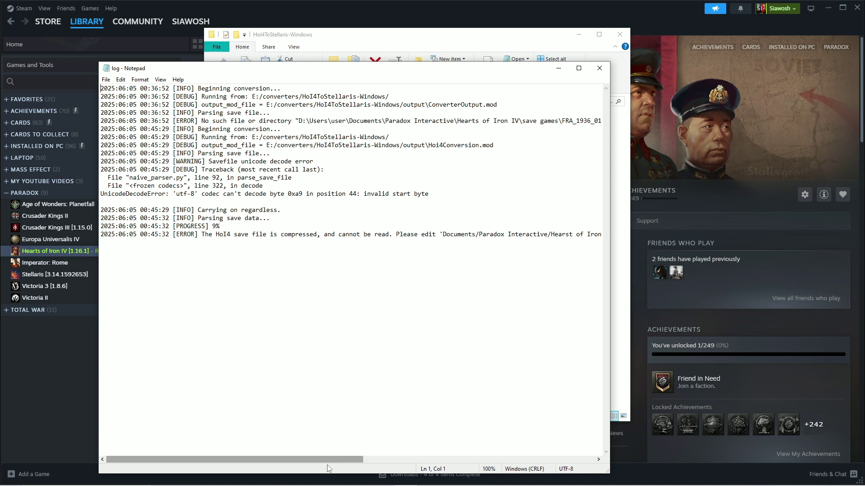
left_click_drag(336, 460, 582, 469)
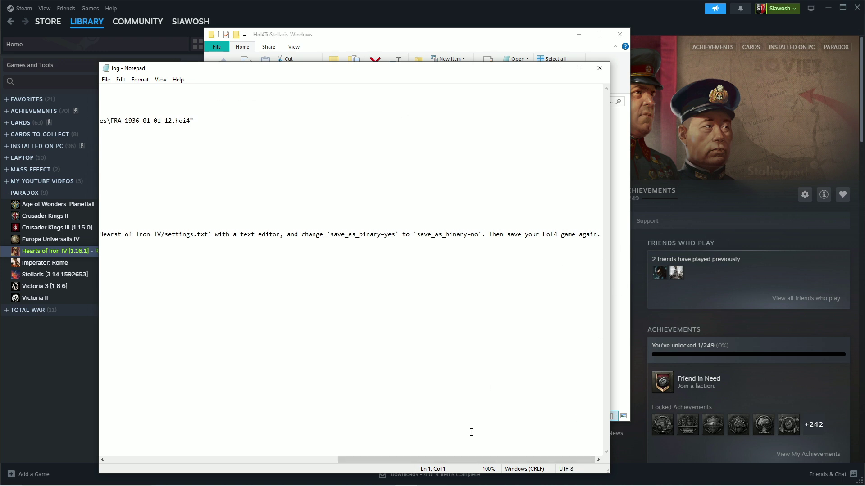
mouse_move(428, 460)
left_mouse_down()
mouse_move(283, 460)
mouse_move(225, 448)
left_mouse_up()
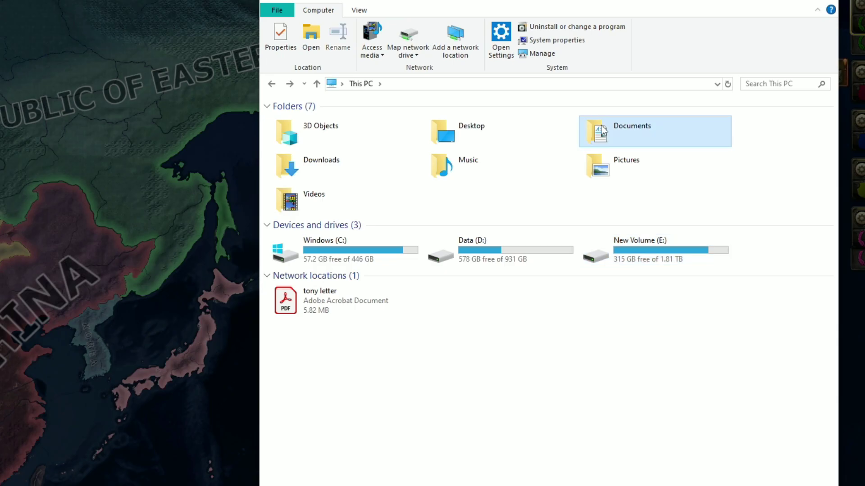
- Review the Hearts of Iron IV settings file from Documents, then close the converter log
double_click(630, 129)
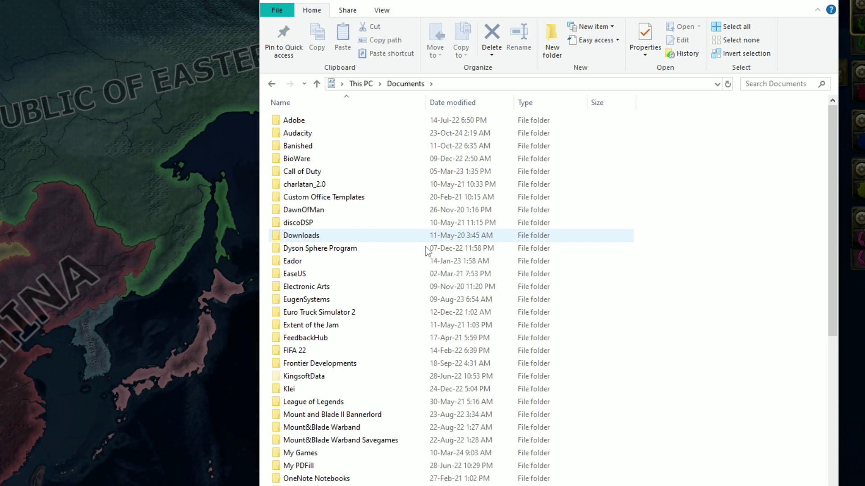
scroll(428, 247, "down", 7)
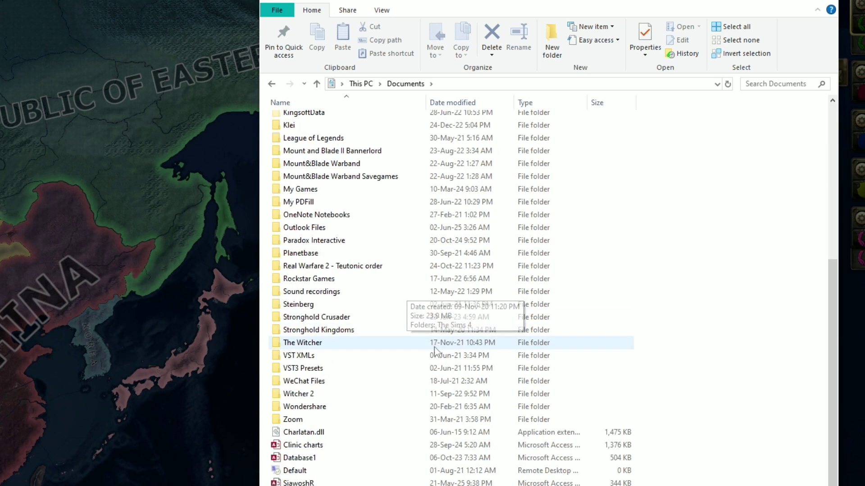
double_click(383, 241)
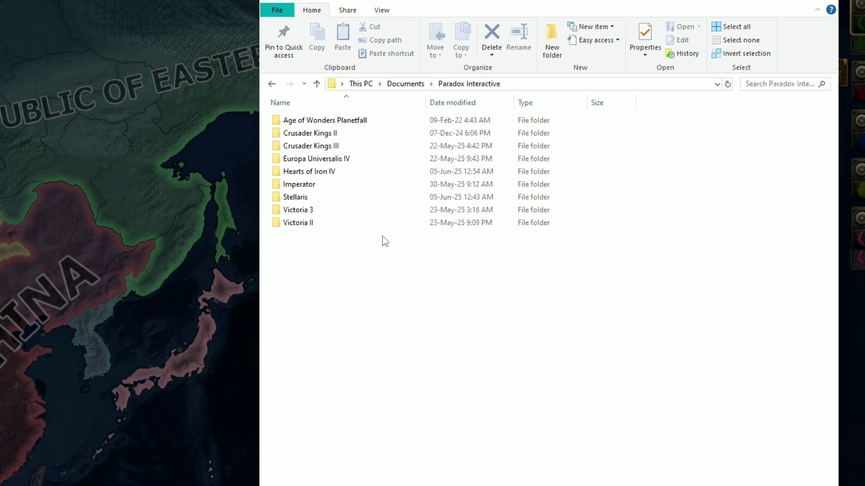
double_click(360, 174)
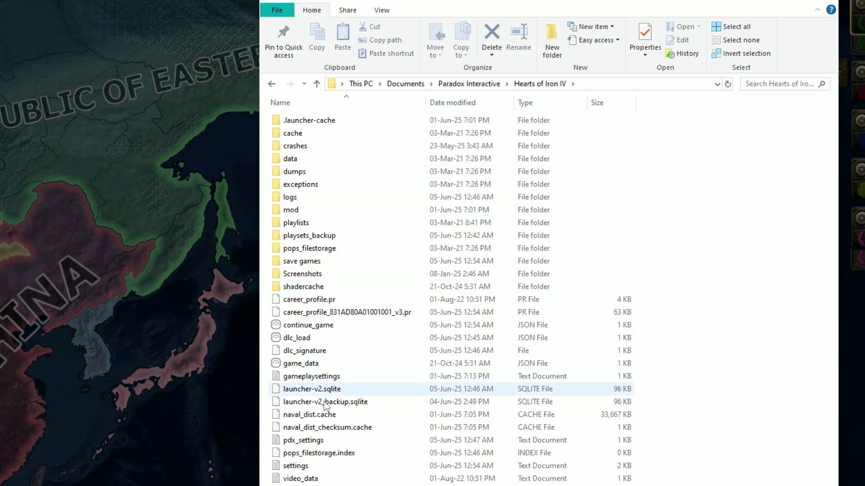
double_click(324, 466)
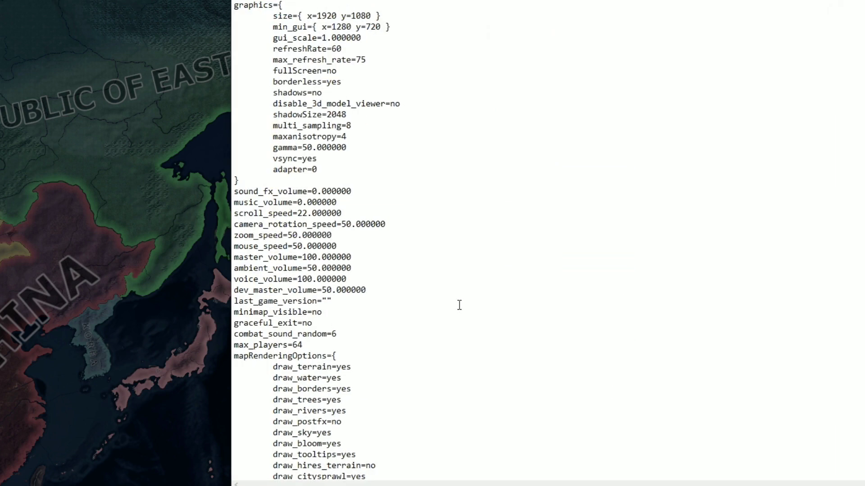
scroll(460, 305, "down", 12)
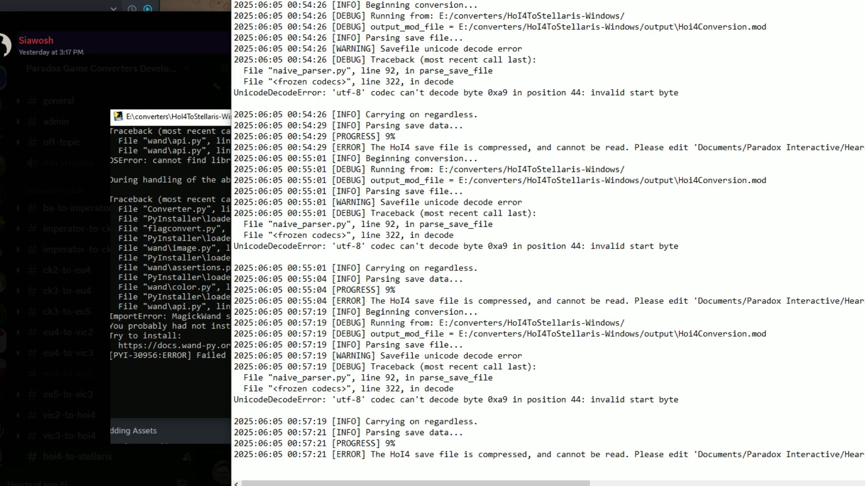
key("alt+F4")
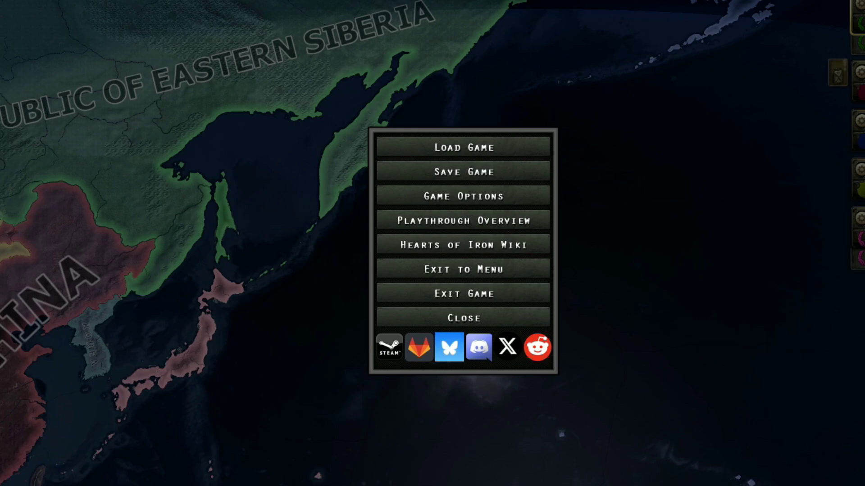
- Exit to the main menu and continue the USA 2013 game
left_click(495, 295)
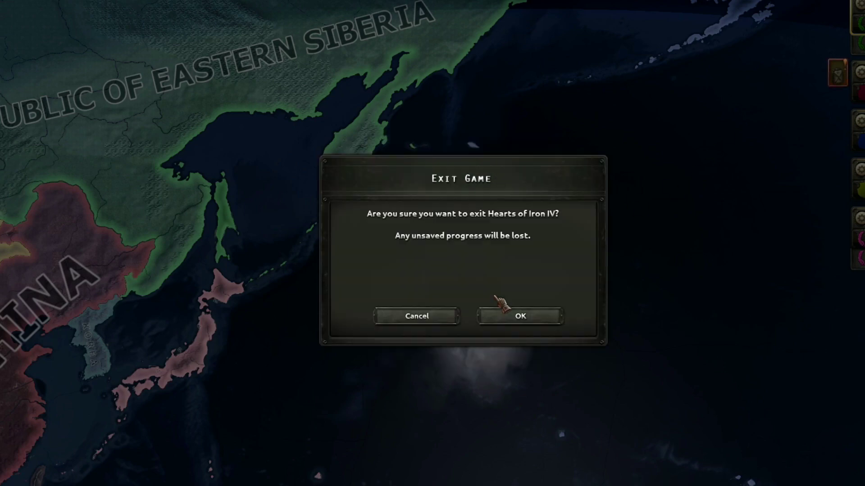
left_click(518, 318)
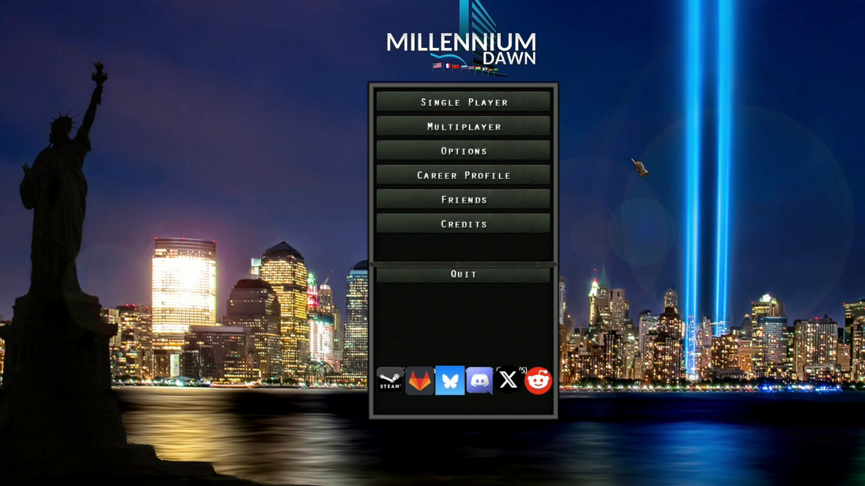
left_click(486, 103)
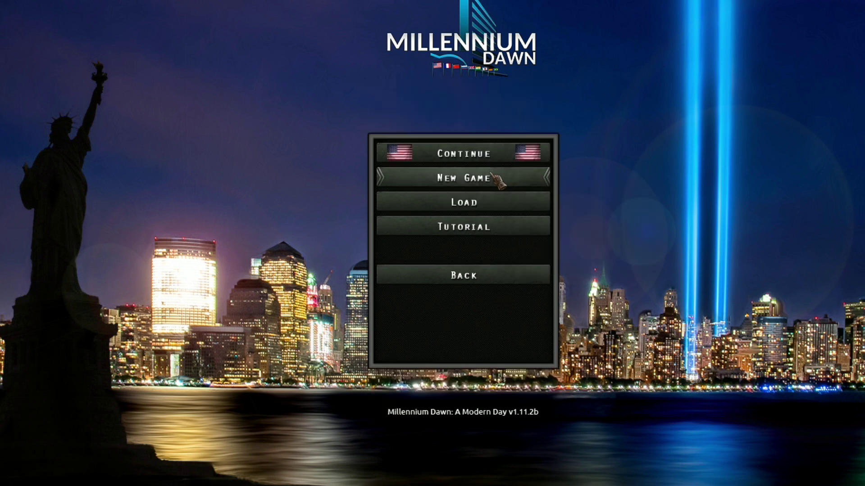
left_click(490, 149)
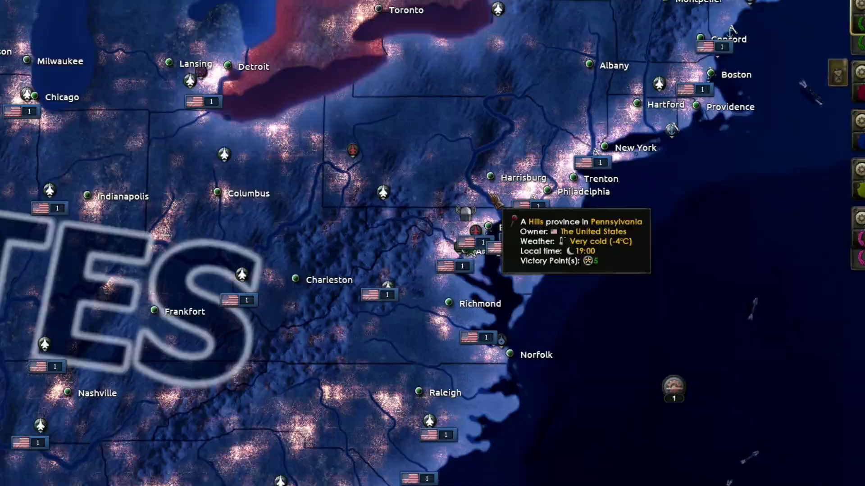
- Overwrite the 'USA_2013_01_01_01 to stelaris' save, then switch to the converter folder
key("Escape")
left_click(491, 170)
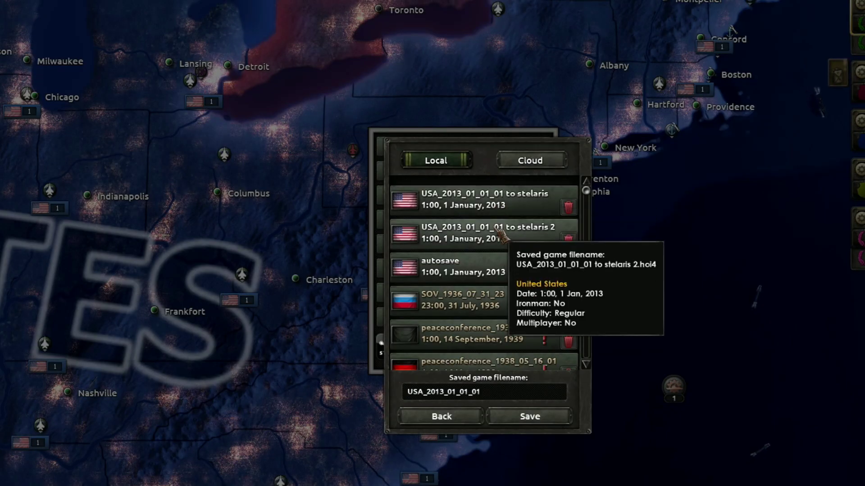
left_click(518, 198)
left_click(530, 416)
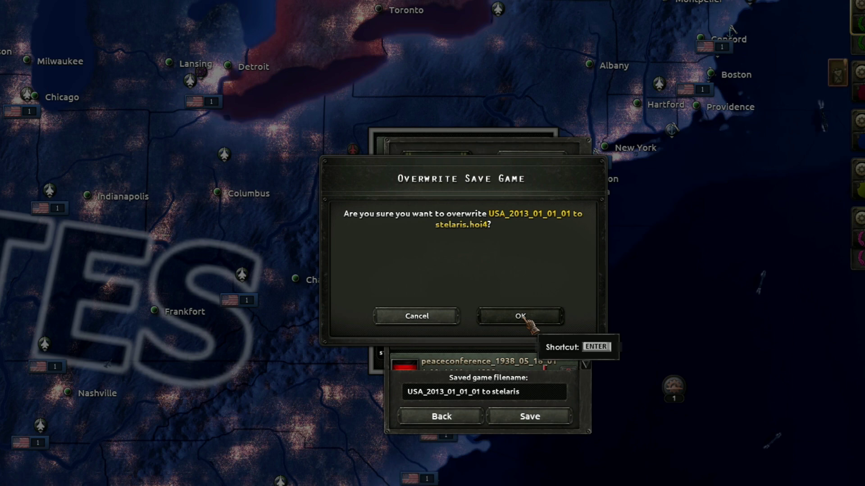
left_click(521, 316)
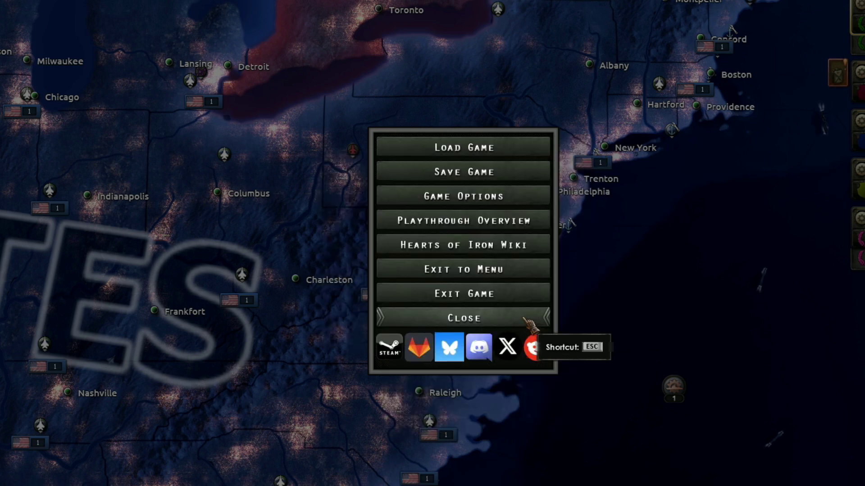
key("alt+Tab")
key("Tab")
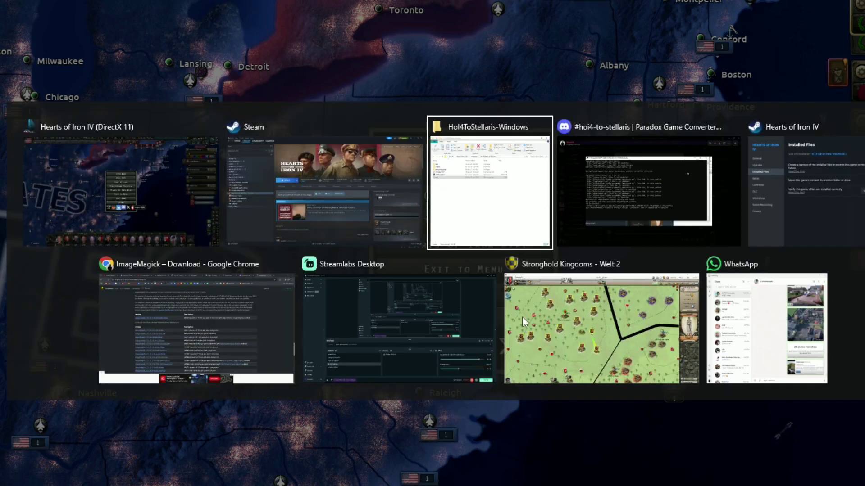
- Run the Hol4ToStellaris converter again on the new save
left_click(367, 173)
double_click(366, 174)
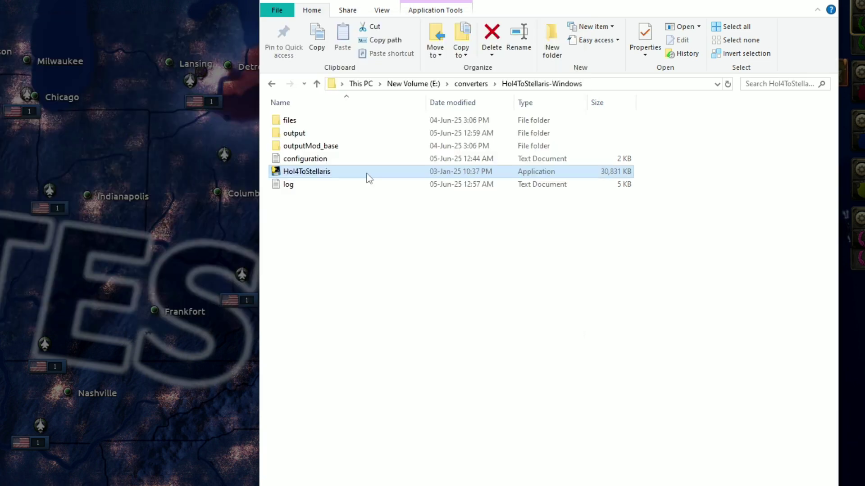
left_click(361, 183)
key("alt+Tab")
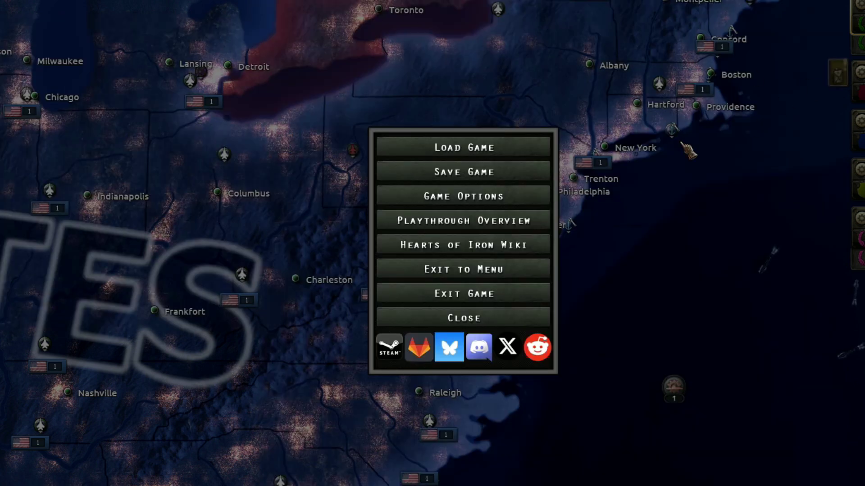
- Quit Hearts of Iron IV from its pause menu
left_click(482, 319)
key("Escape")
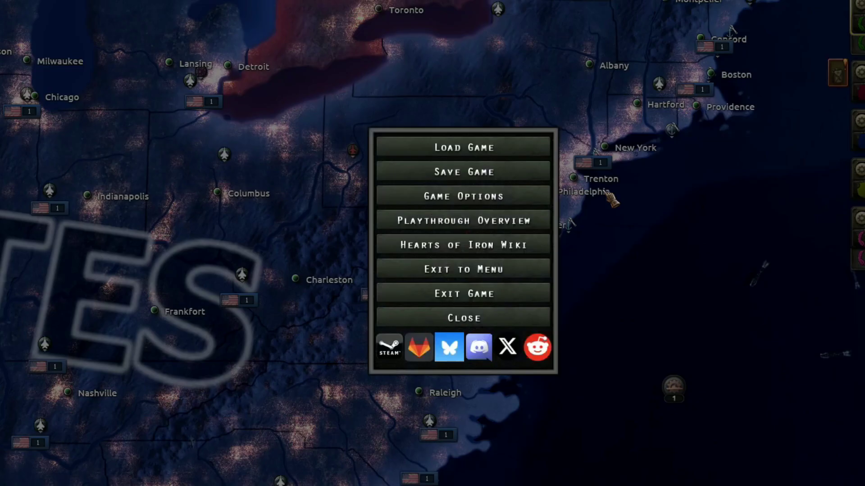
left_click(500, 294)
left_click(524, 315)
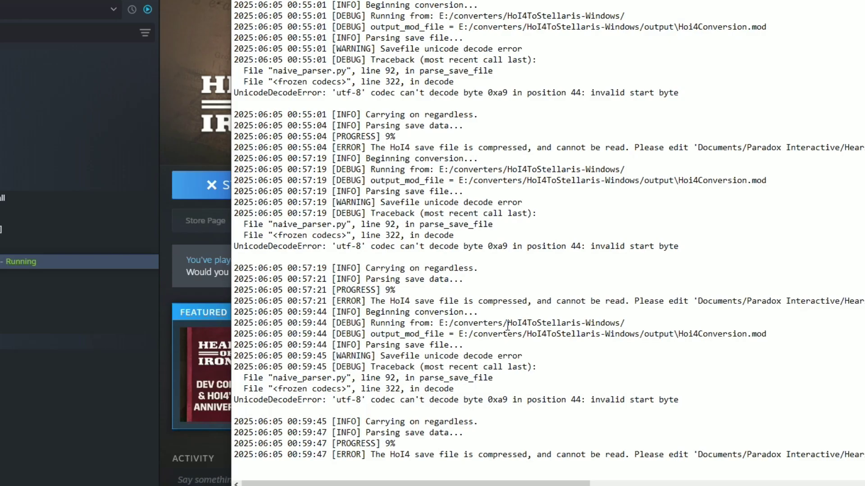
- Rerun the converter and read the log, which still reports a compressed save
key("alt+F4")
double_click(358, 171)
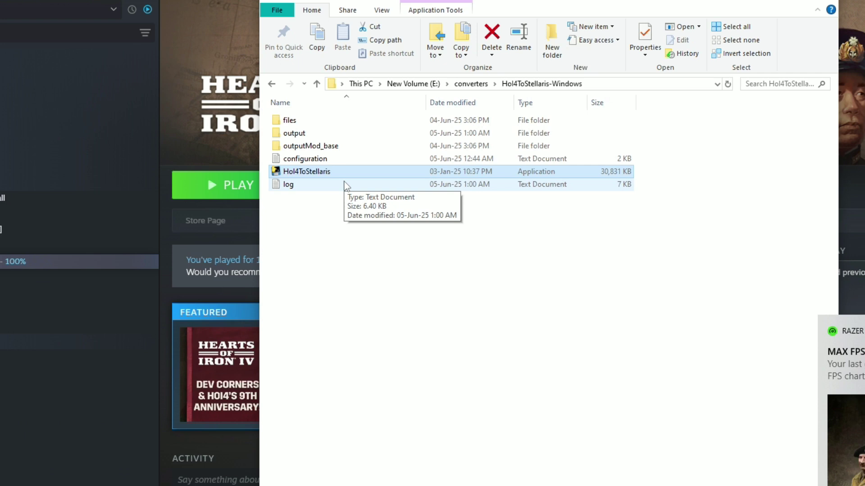
double_click(345, 184)
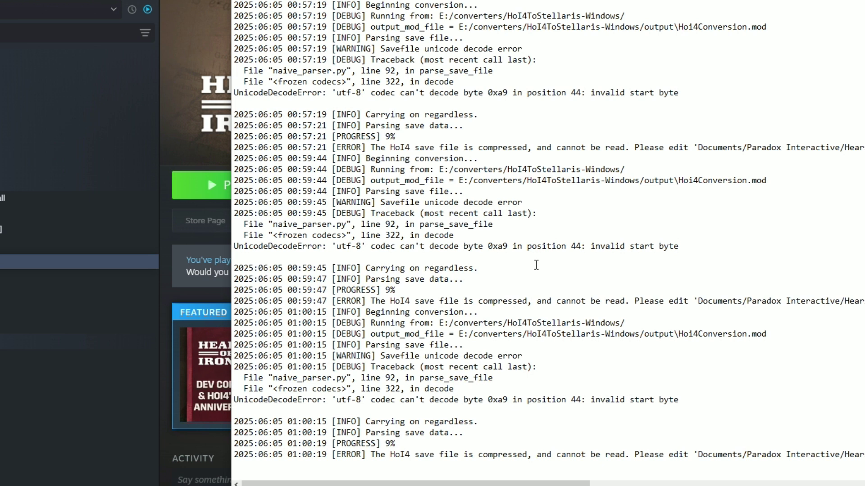
scroll(536, 265, "up", 15)
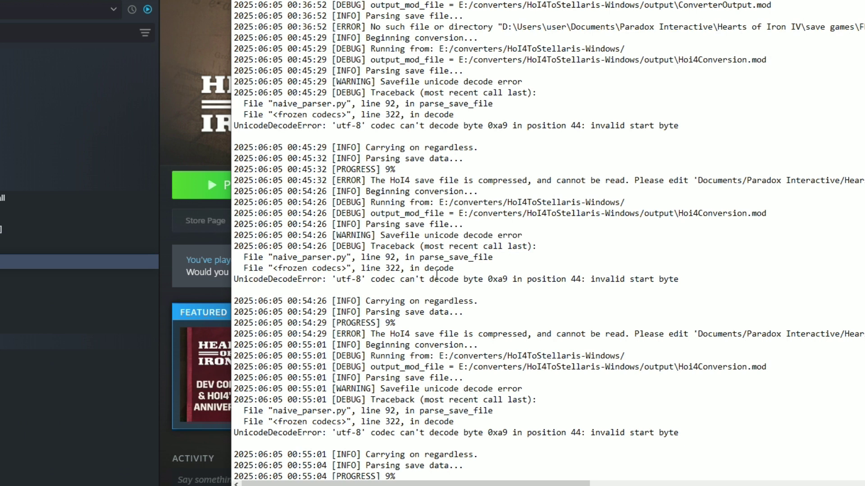
key("alt+F4")
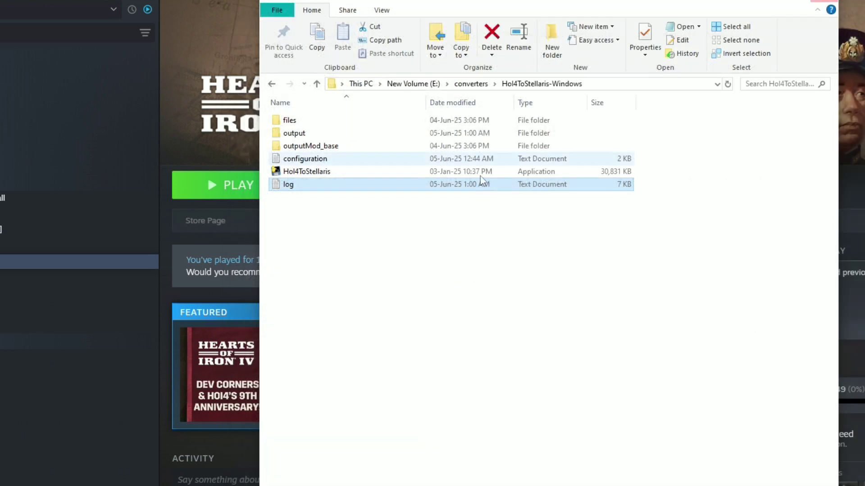
- Change save_as_binary to no in the HoI4 settings file and save it
double_click(339, 158)
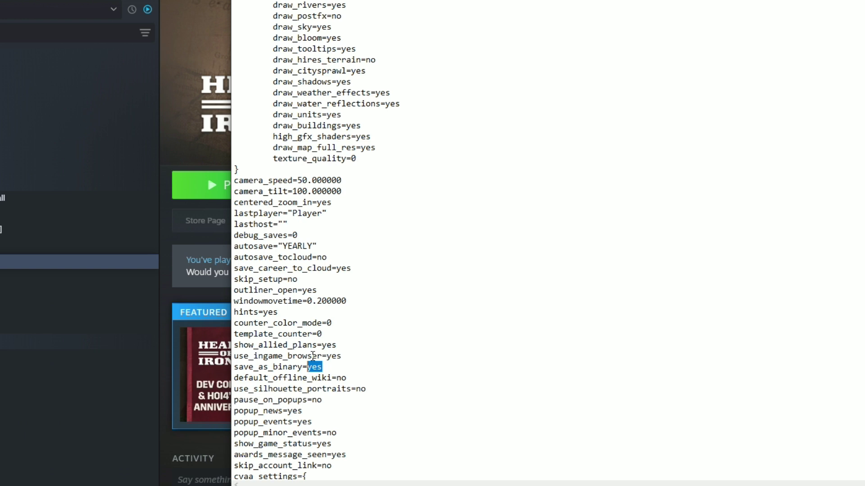
type("no")
key("alt+F4")
left_click(433, 269)
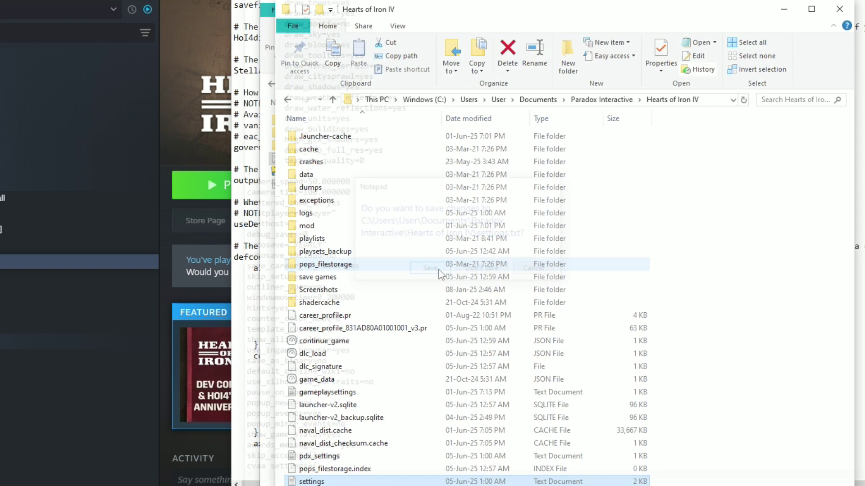
- Reopen settings.txt to confirm save_as_binary=no, then relaunch Hearts of Iron IV
double_click(341, 482)
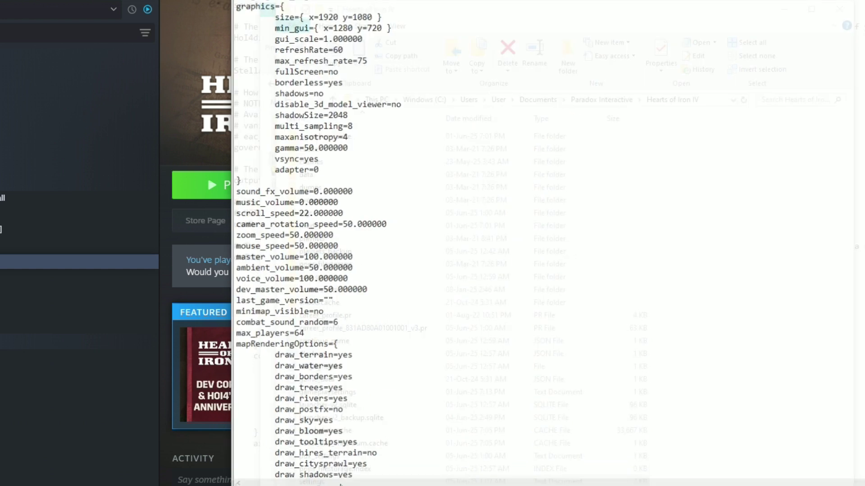
scroll(381, 294, "down", 12)
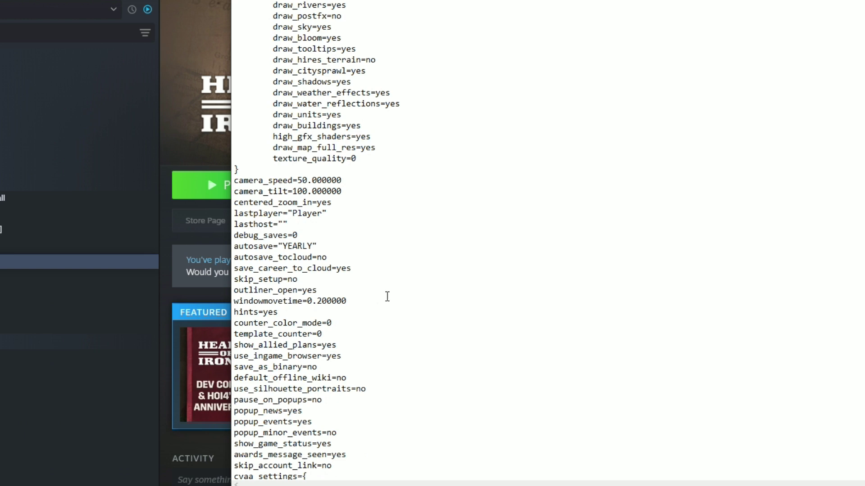
scroll(382, 302, "down", 2)
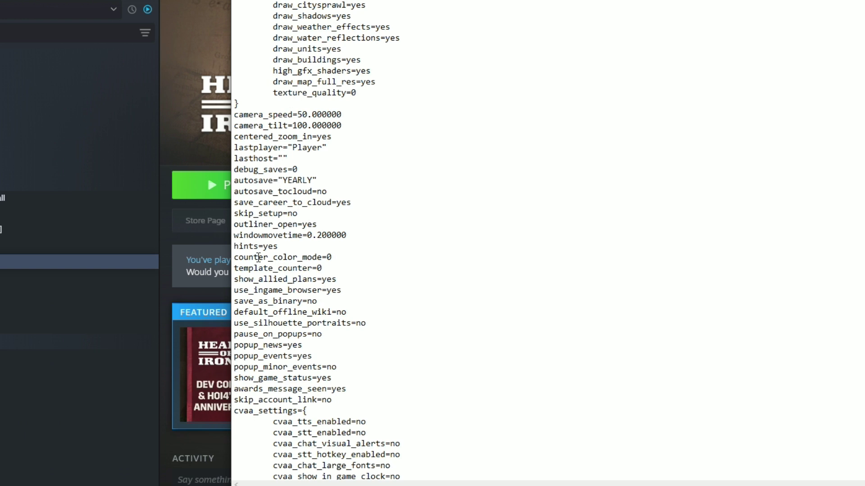
left_click_drag(269, 300, 317, 301)
left_click(317, 301)
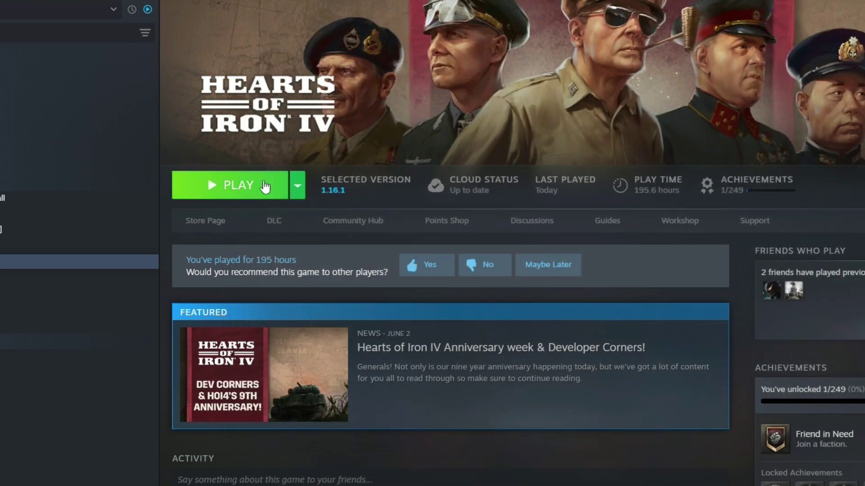
left_click(264, 186)
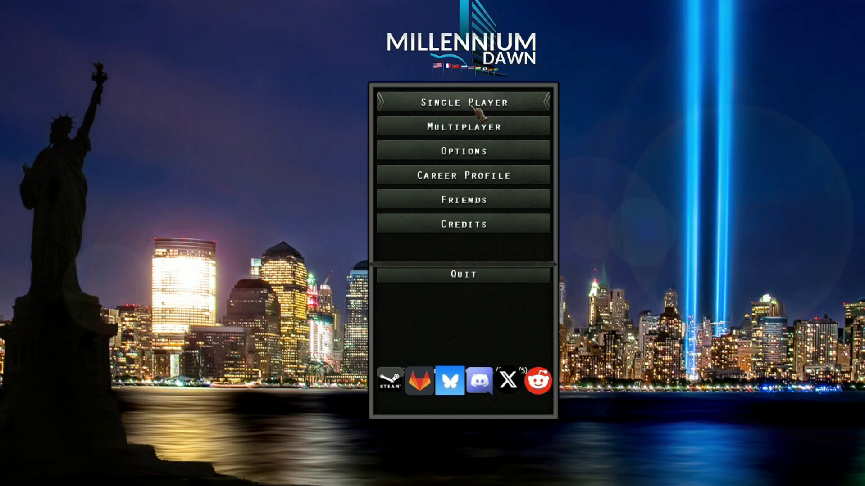
- Load the game and save it over 'USA_2013_01_01_01 to stelaris'
left_click(473, 108)
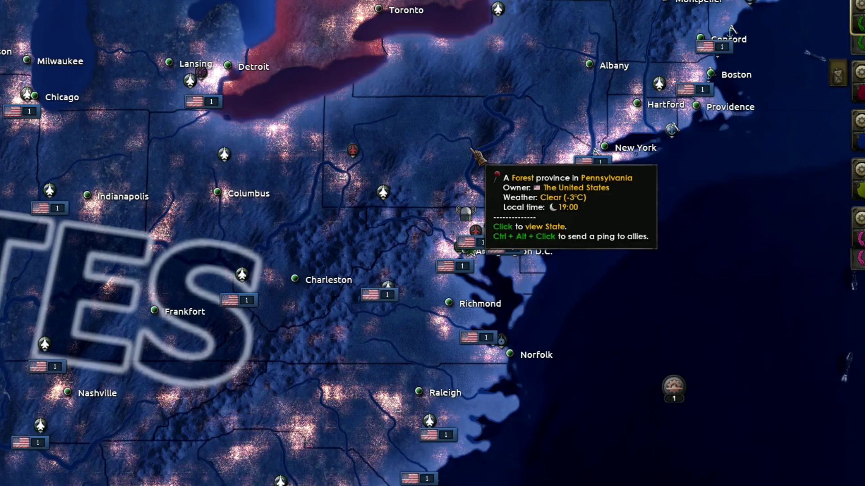
key("Escape")
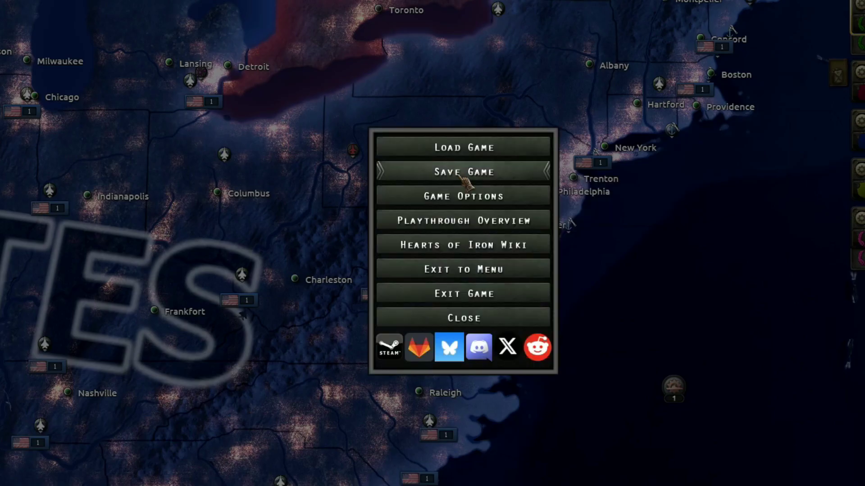
left_click(471, 173)
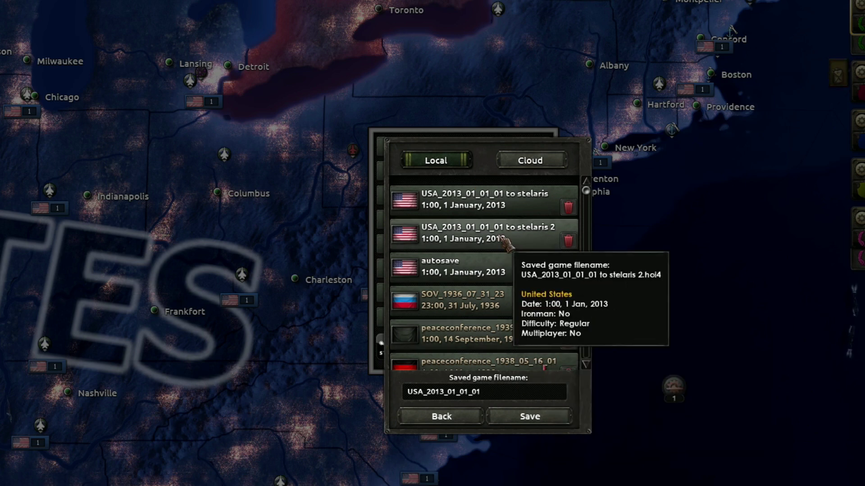
left_click(502, 205)
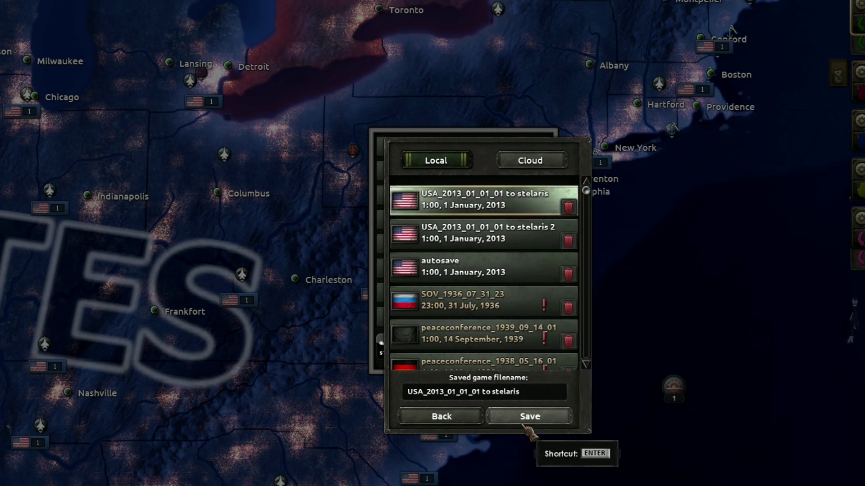
left_click(530, 416)
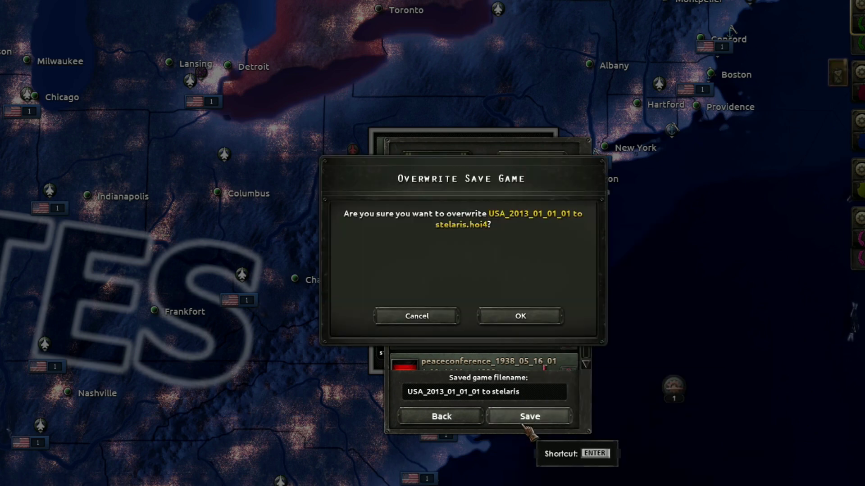
left_click(523, 323)
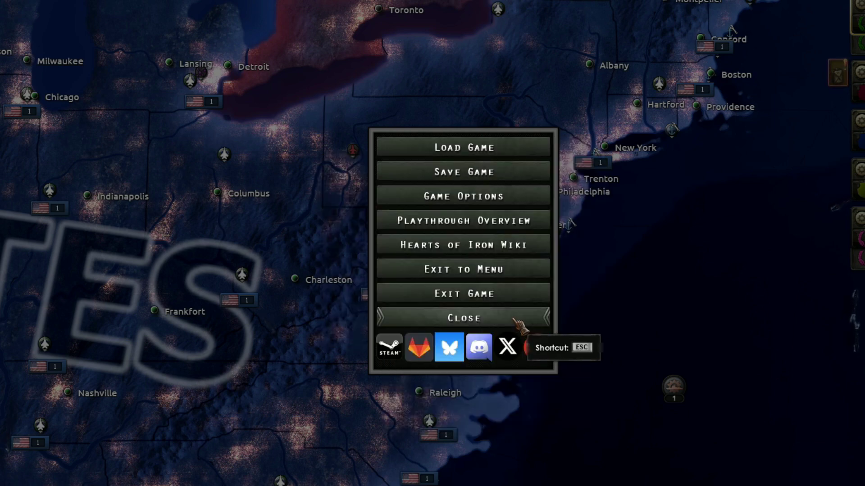
- Switch from the game to the File Explorer window holding the converter
key("alt+Tab")
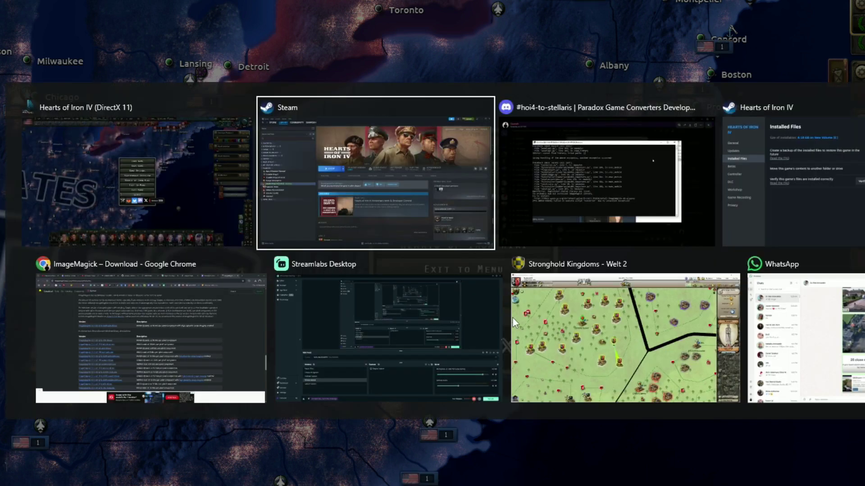
key("alt+Tab")
key("alt+Tab")
key("alt+Tab")
key("alt+Tab")
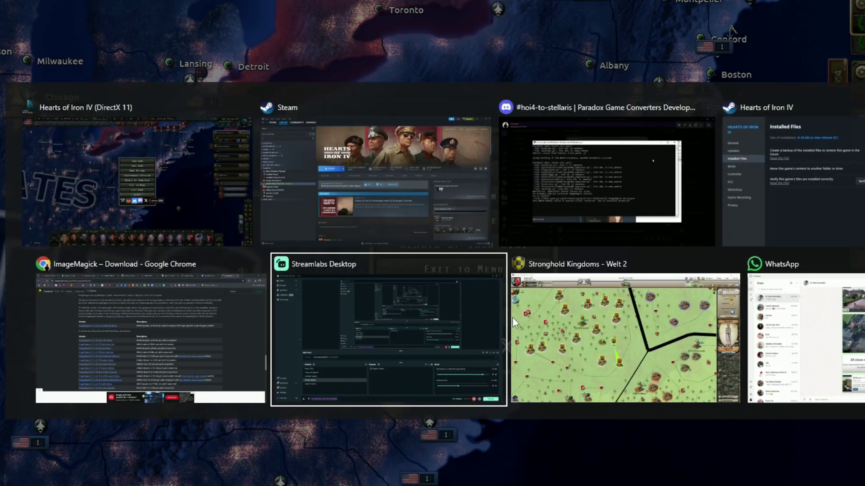
key("alt+Tab")
key("alt+Tab")
key("alt+Tab")
- Run the converter until it prints the 2019–2171 Earth history and 'Conversion successful'
double_click(185, 218)
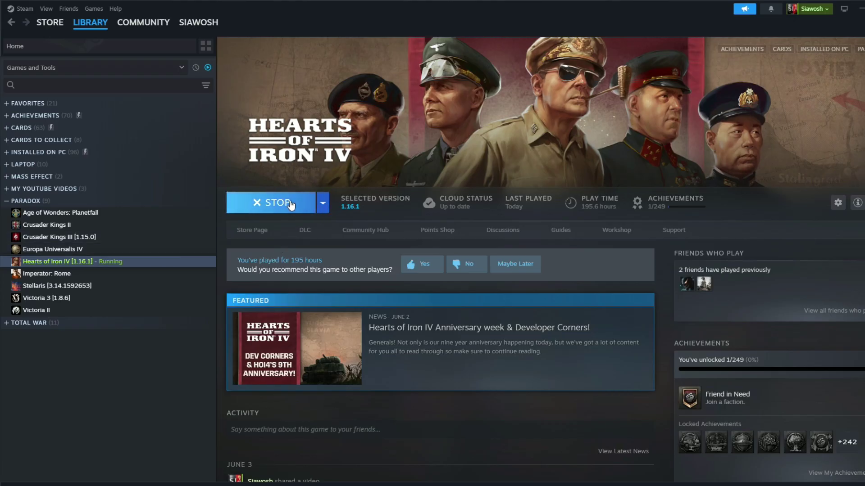
- Stop Hearts of Iron IV in Steam and launch Stellaris instead
left_click(270, 203)
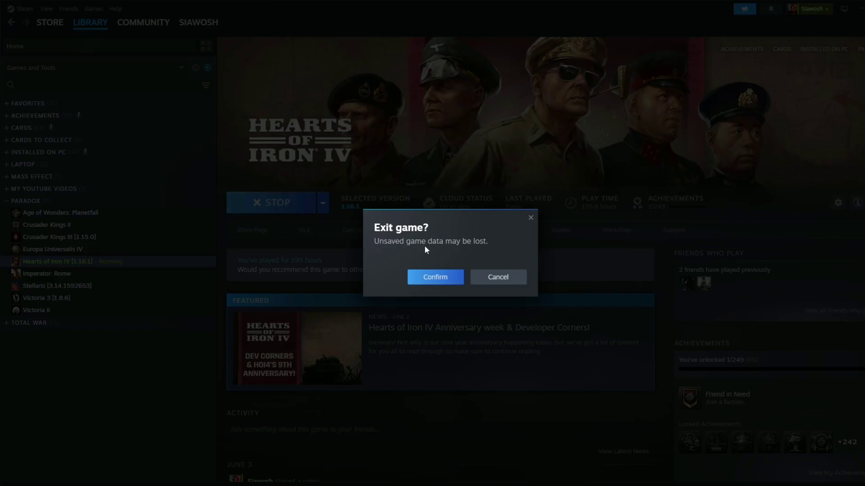
left_click(435, 277)
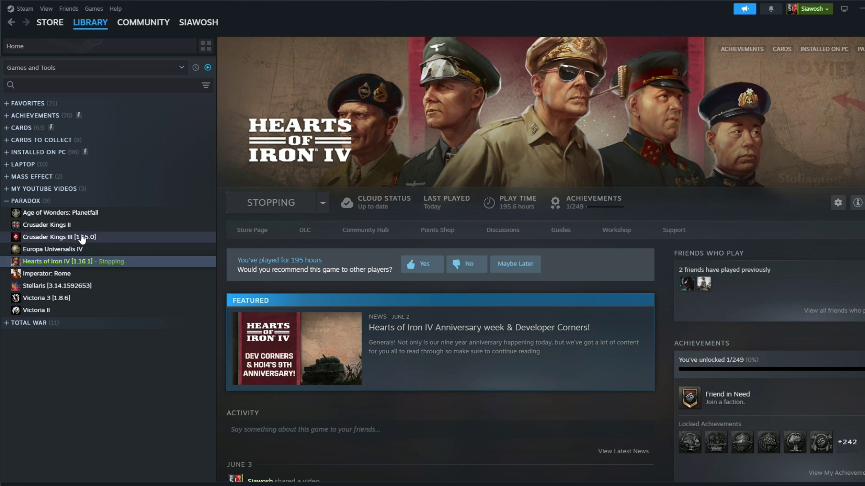
left_click(68, 286)
left_click(265, 202)
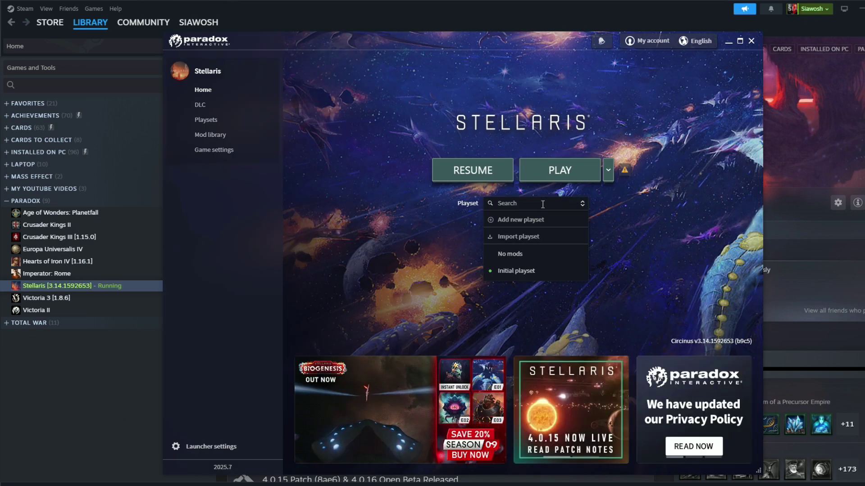
- In the launcher's playset, disable [4.0] VF's Buildings and remove it
left_click(220, 124)
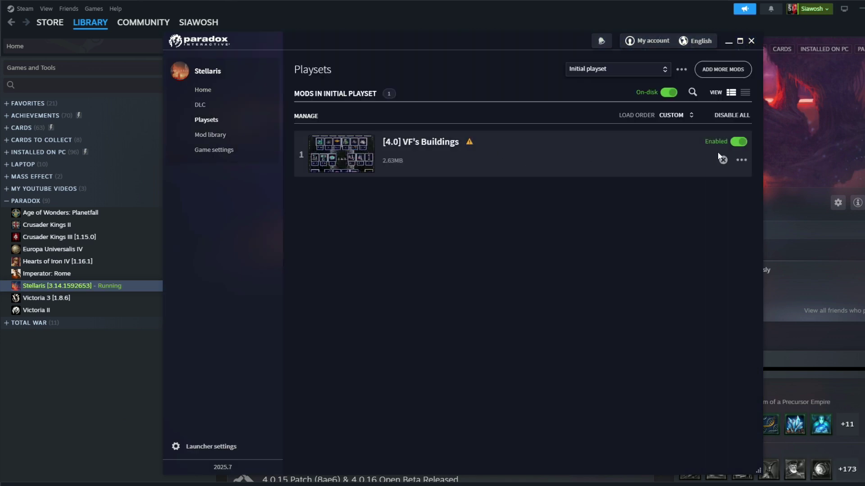
left_click(737, 141)
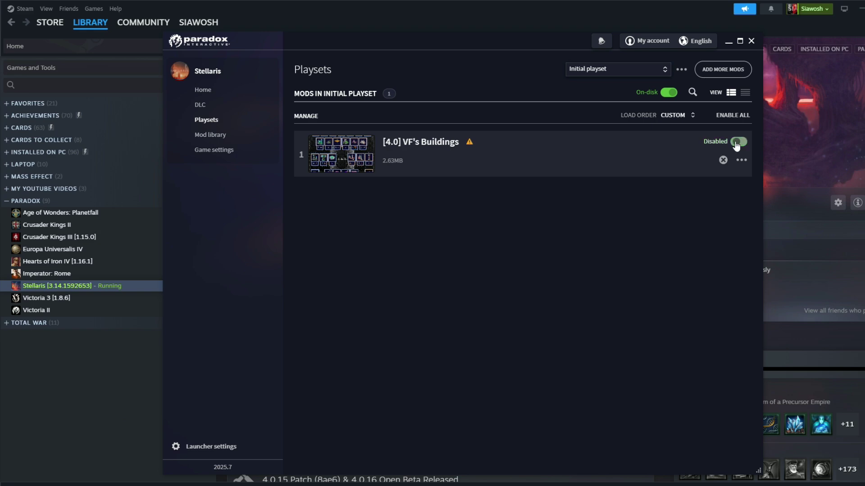
left_click(723, 160)
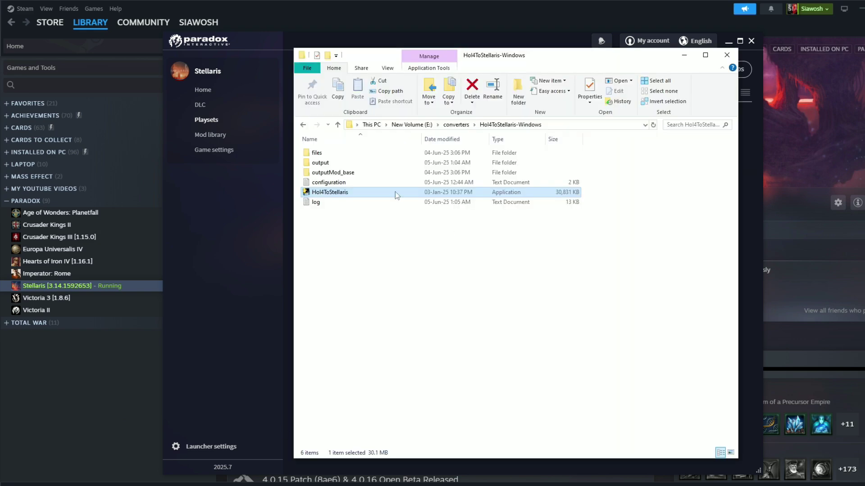
- Open the new conversion log and highlight the 2019 economic crisis entry
double_click(382, 200)
scroll(446, 210, "down", 20)
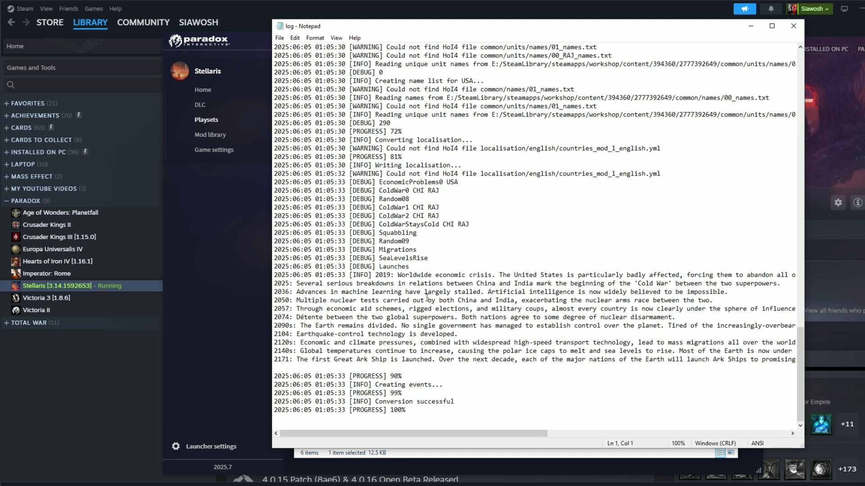
left_click(398, 275)
left_click_drag(399, 276, 684, 275)
left_click(448, 278)
- Highlight the 2025 China–India and 2036 machine learning entries in the log
left_click_drag(298, 285, 709, 284)
left_click(341, 291)
left_click_drag(300, 292, 448, 292)
left_click(333, 301)
- Scroll the log to its end showing 'Conversion successful' at 100%
scroll(479, 335, "up", 15)
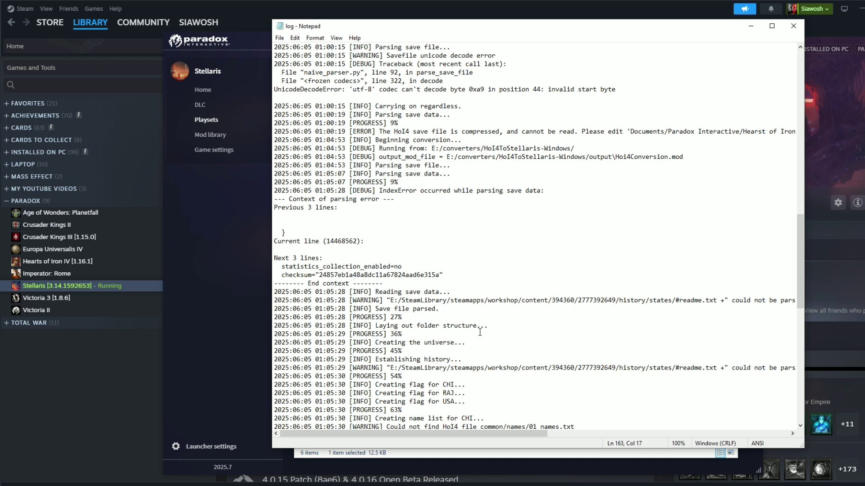
scroll(480, 332, "down", 18)
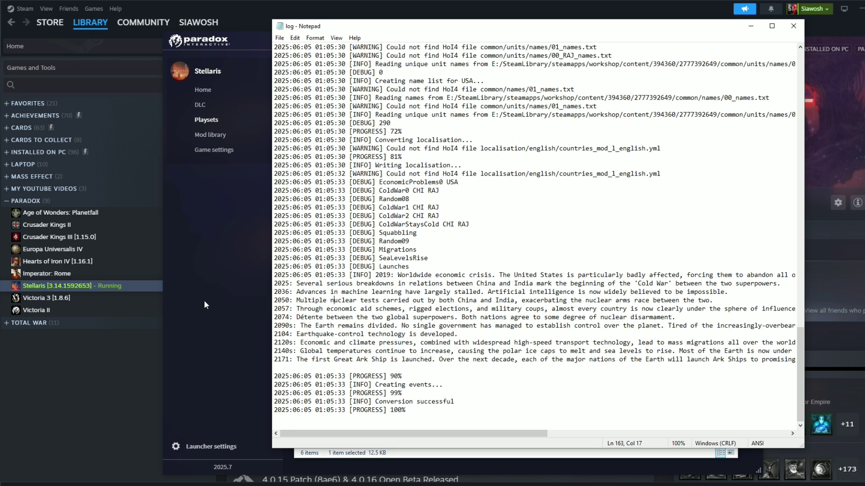
scroll(466, 329, "up", 15)
scroll(467, 329, "down", 15)
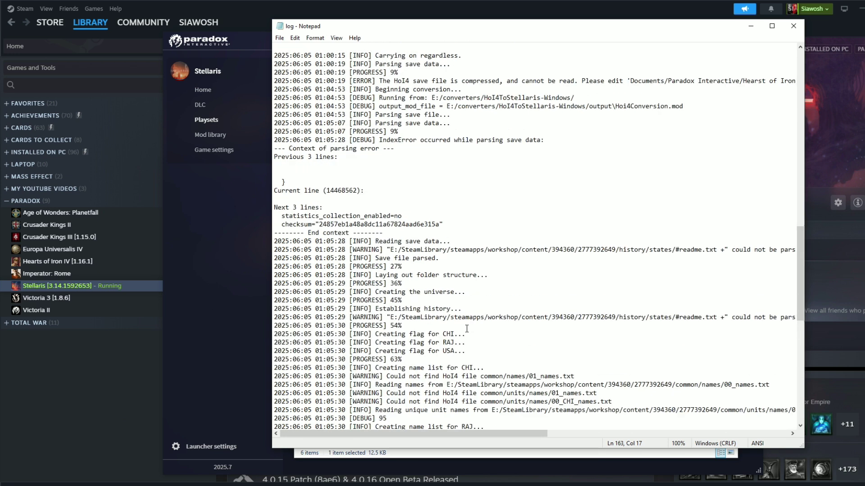
- Open the [4.0] VF's Buildings page in Steam's Stellaris Workshop
left_click(234, 260)
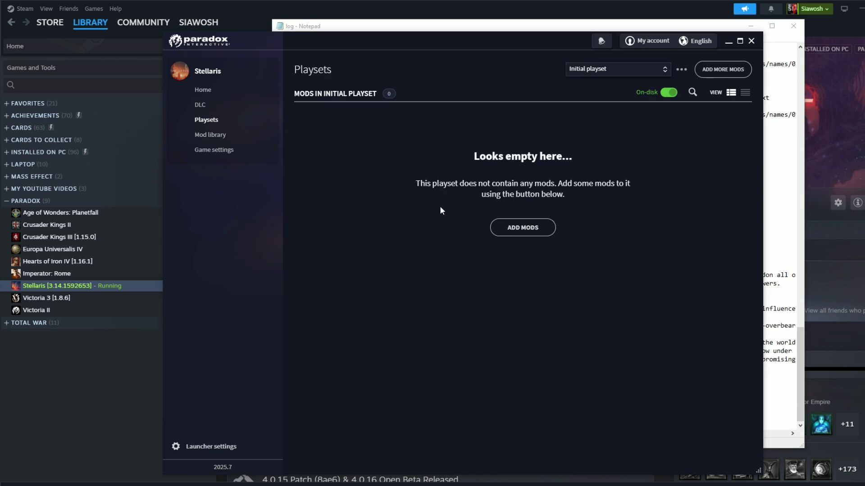
left_click(209, 96)
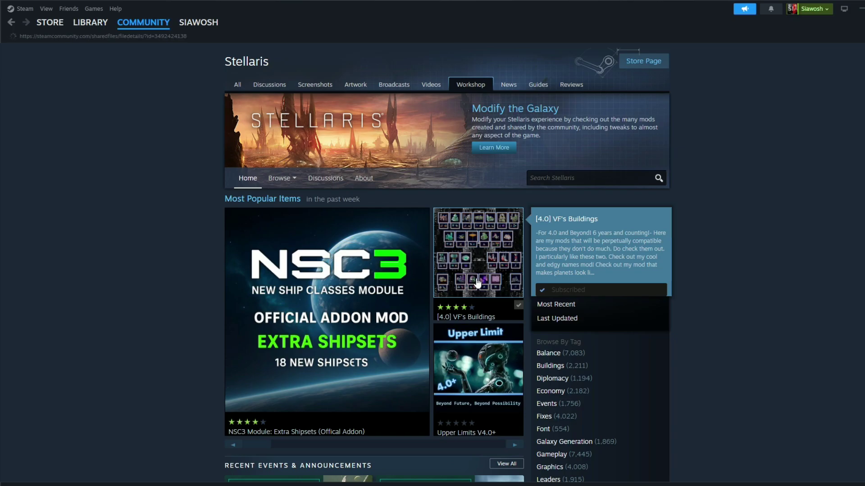
left_click(478, 282)
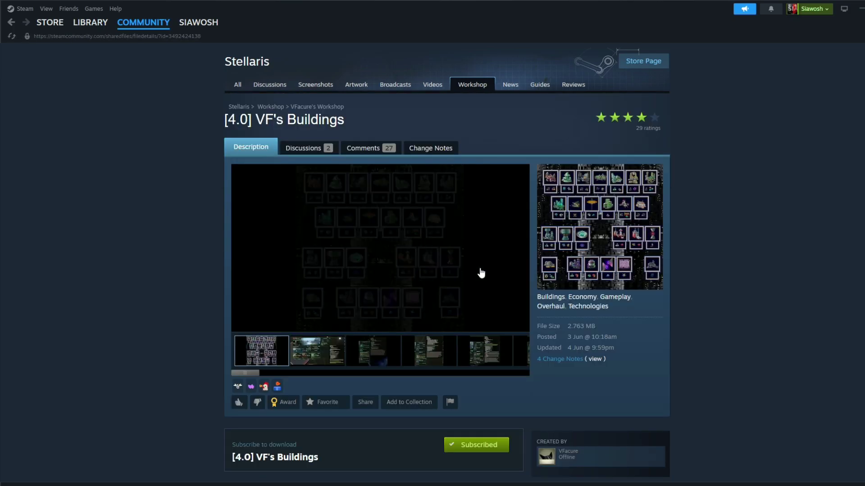
- Subscribe to VF's Buildings and set it disabled in the launcher playset
left_click(476, 446)
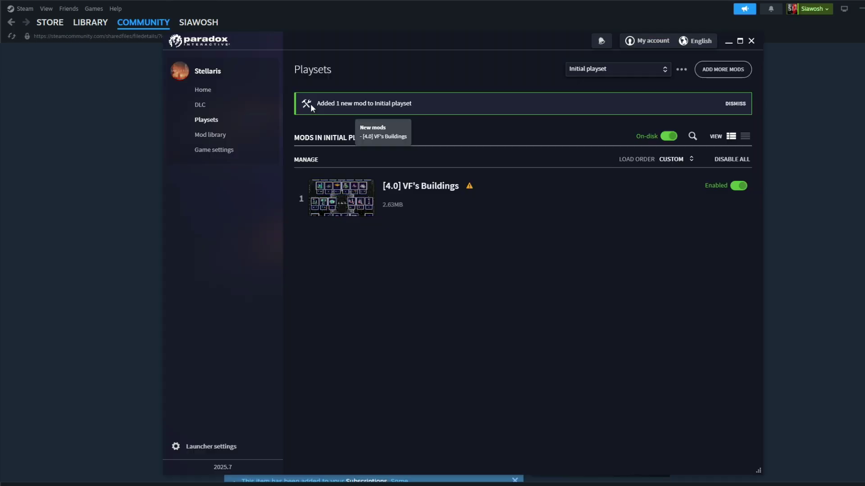
left_click(738, 185)
left_click(739, 204)
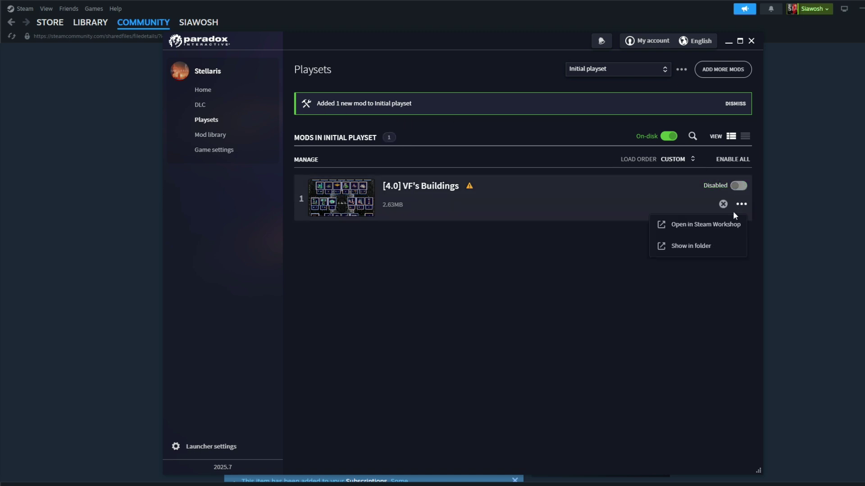
- Open the mod's folder, then copy the ConverterOutput.mod output path from log line 3
left_click(705, 247)
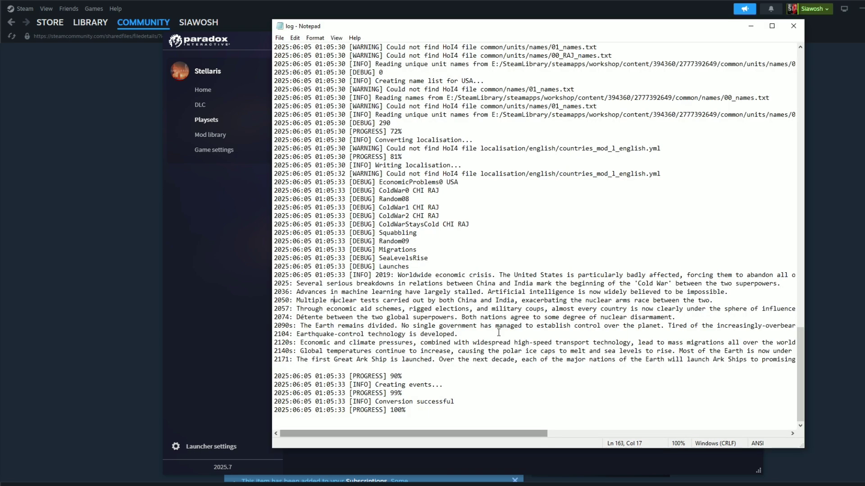
scroll(433, 331, "up", 20)
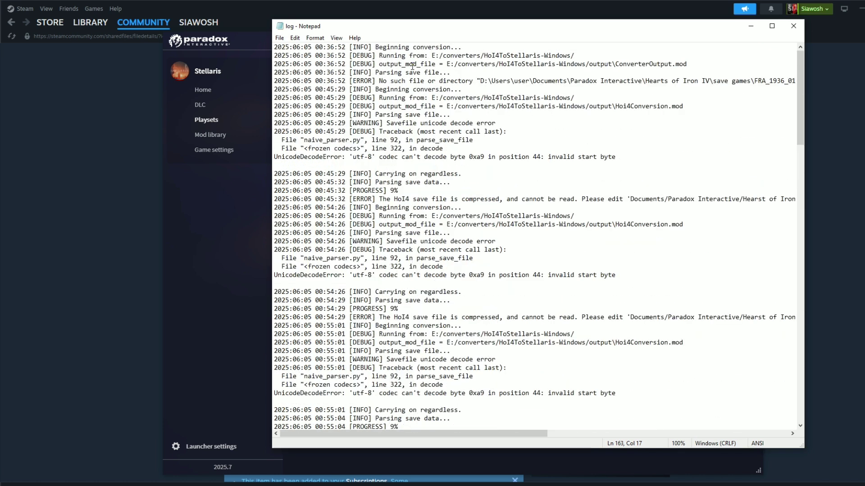
left_click_drag(447, 64, 688, 65)
right_click(658, 69)
left_click(677, 94)
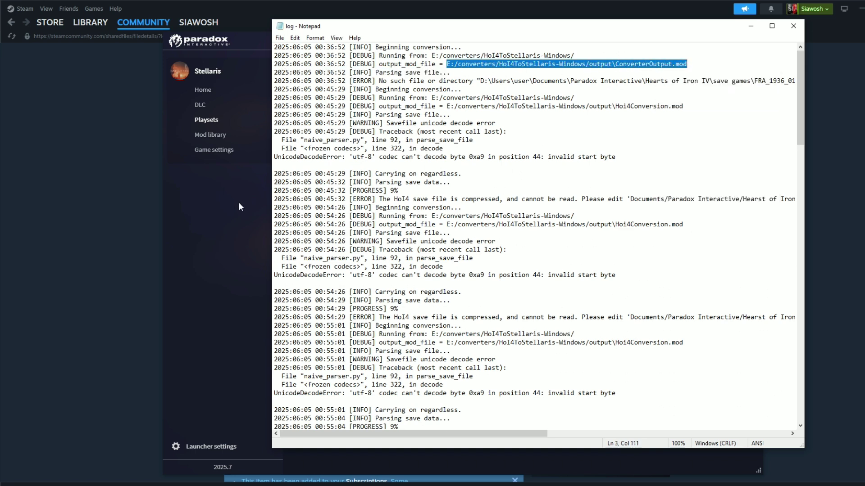
left_click(232, 231)
- Navigate File Explorer to the converter output folder using the copied path
mouse_move(216, 479)
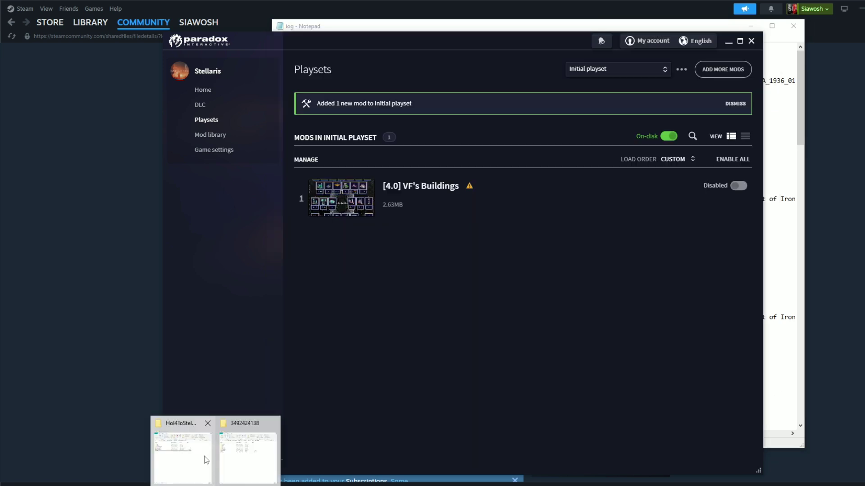
left_click(189, 452)
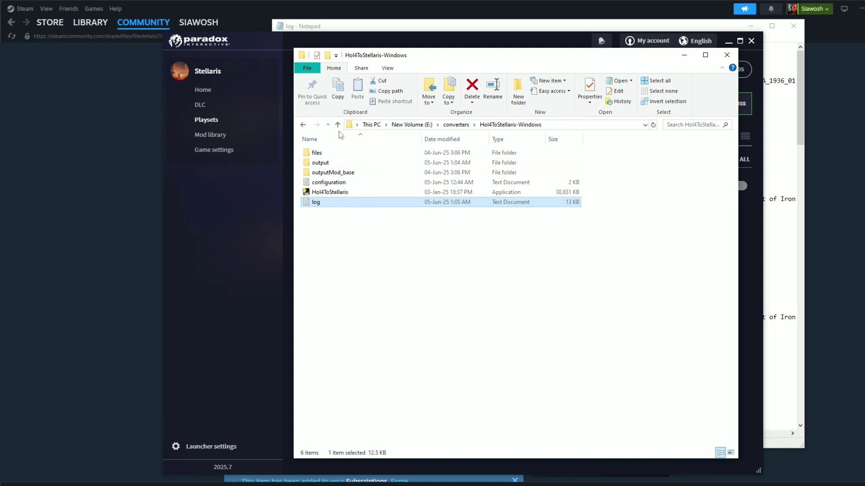
left_click(565, 125)
key("ctrl+v")
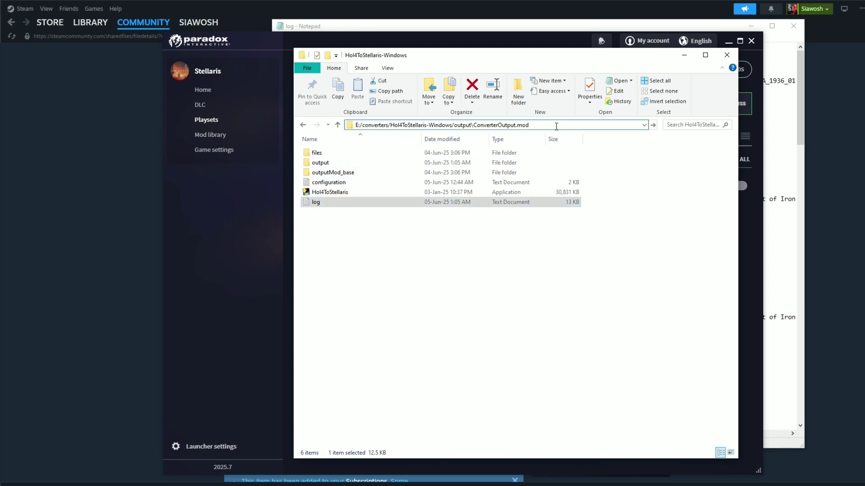
key("Return")
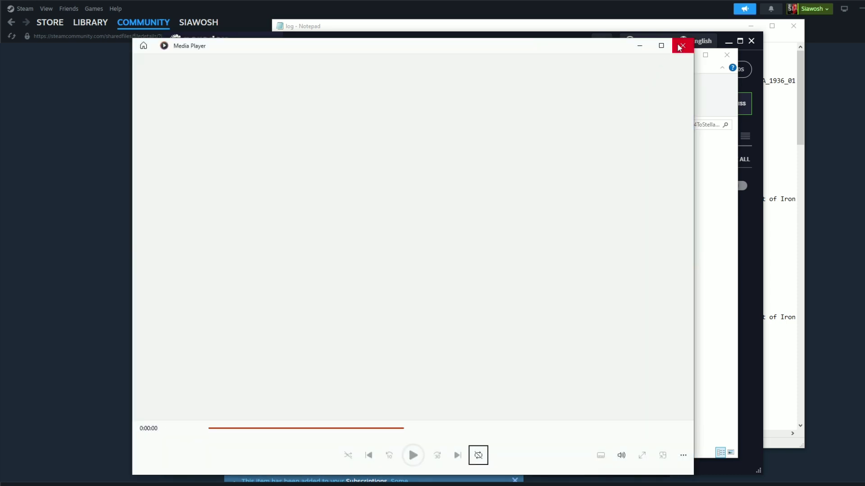
left_click(681, 46)
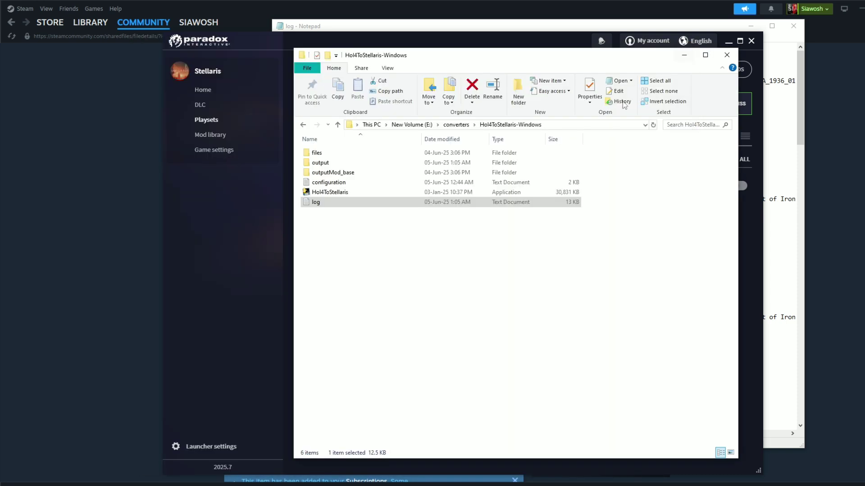
left_click(550, 125)
key("ctrl+v")
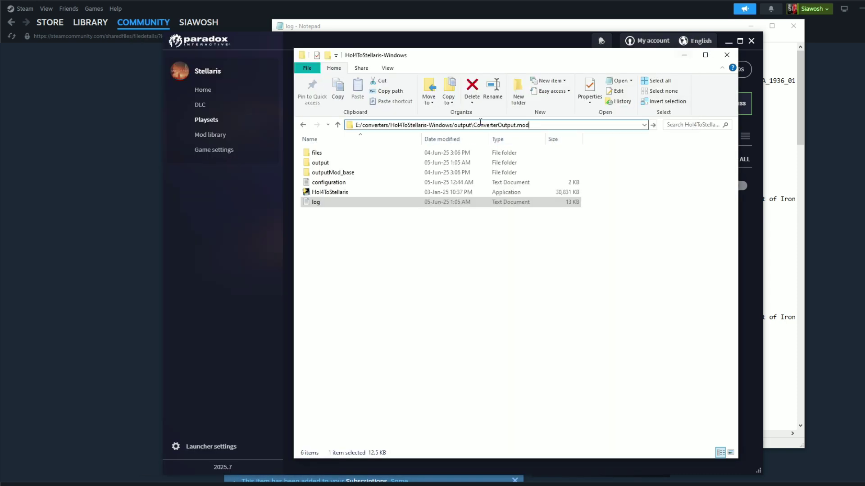
left_click_drag(474, 125, 571, 129)
key("BackSpace")
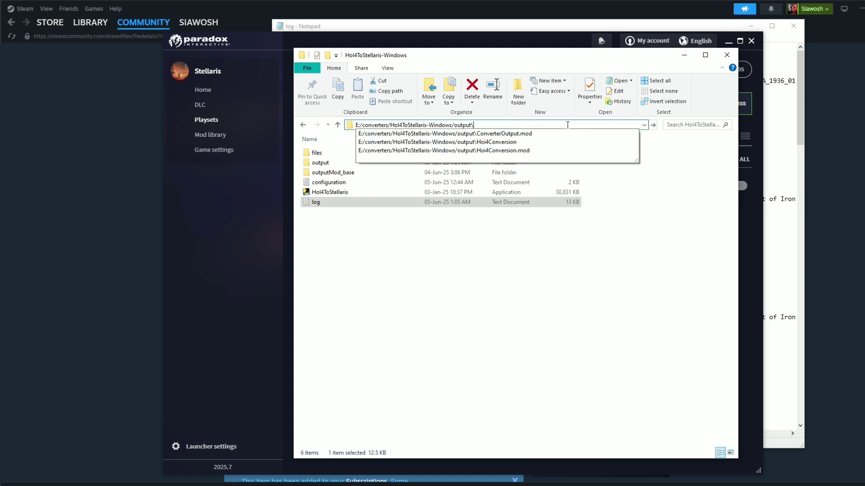
key("Return")
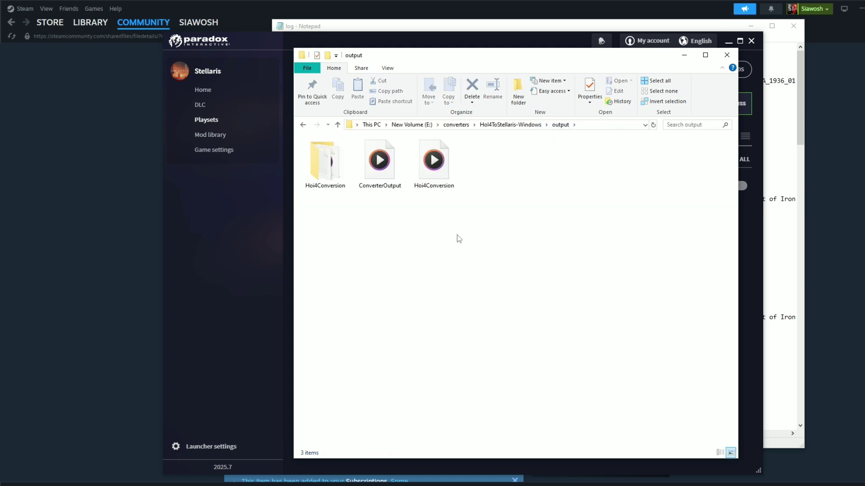
- Copy all three converter output items
left_click_drag(520, 233, 315, 156)
right_click(316, 155)
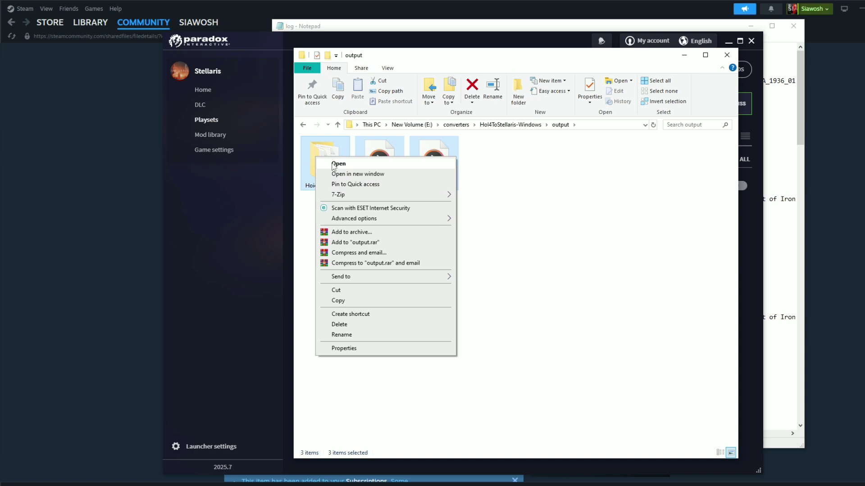
left_click(358, 300)
- Create 'New folder' in workshop folder 281990 and paste the three items into it
mouse_move(179, 464)
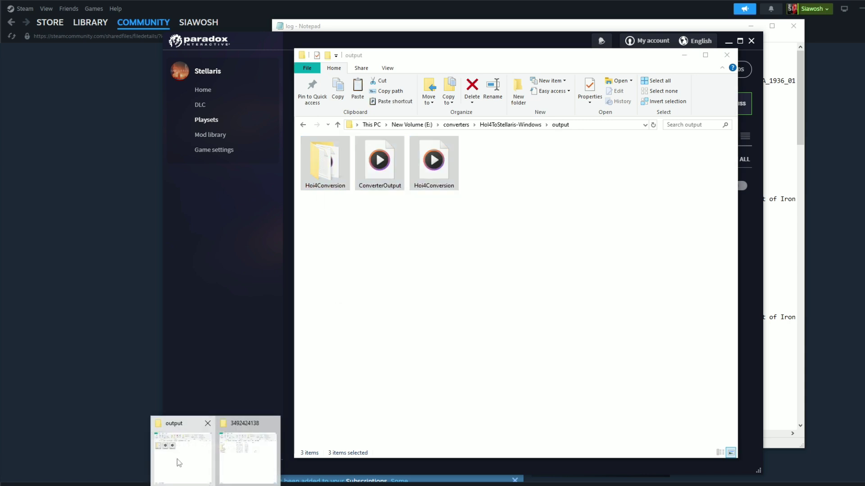
left_click(260, 456)
left_click(349, 137)
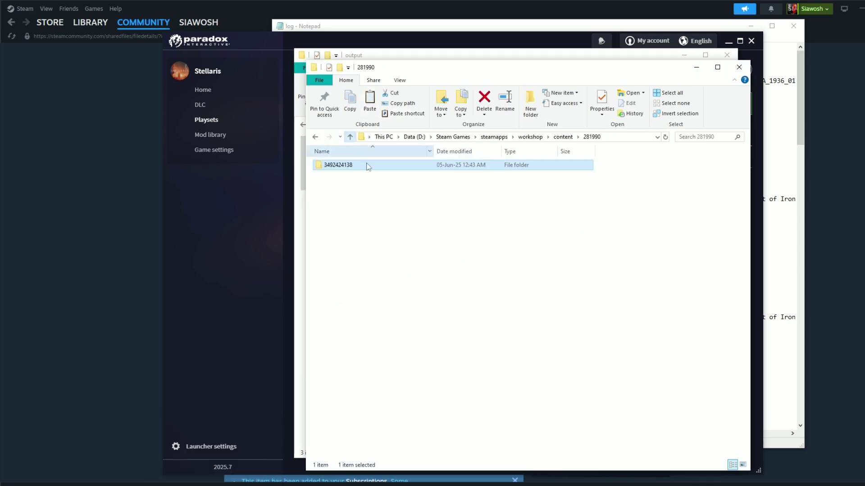
right_click(345, 211)
mouse_move(386, 309)
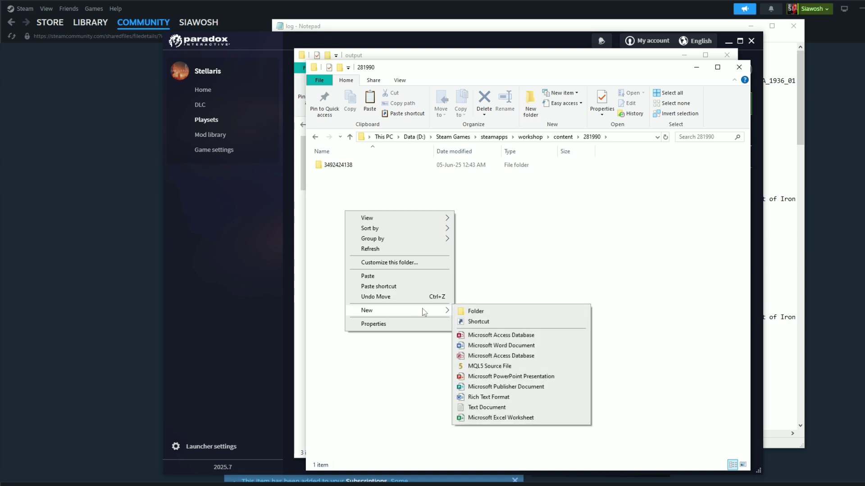
left_click(482, 311)
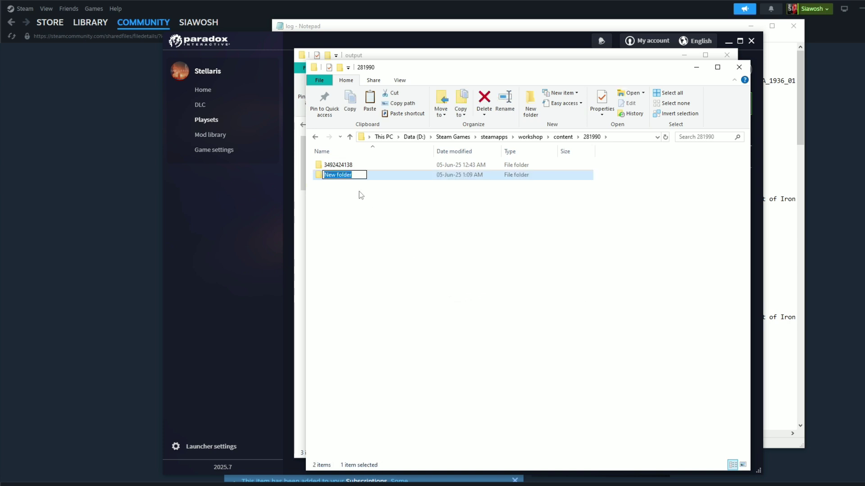
key("Return")
double_click(349, 175)
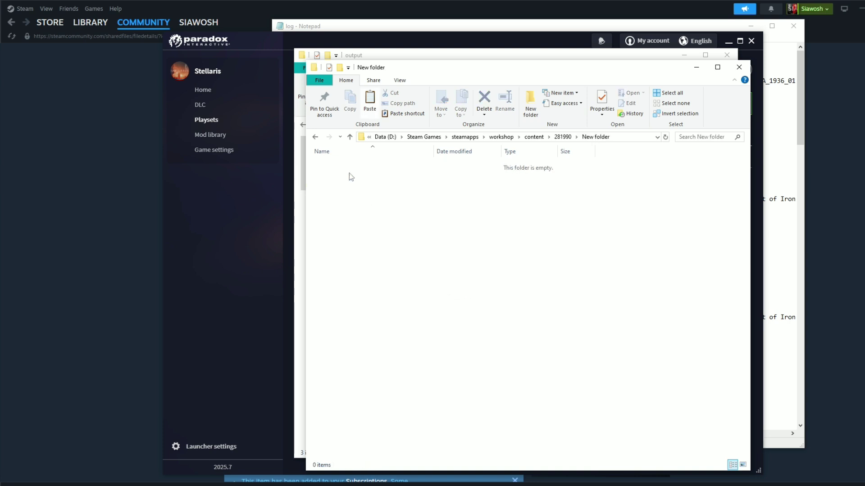
key("ctrl+v")
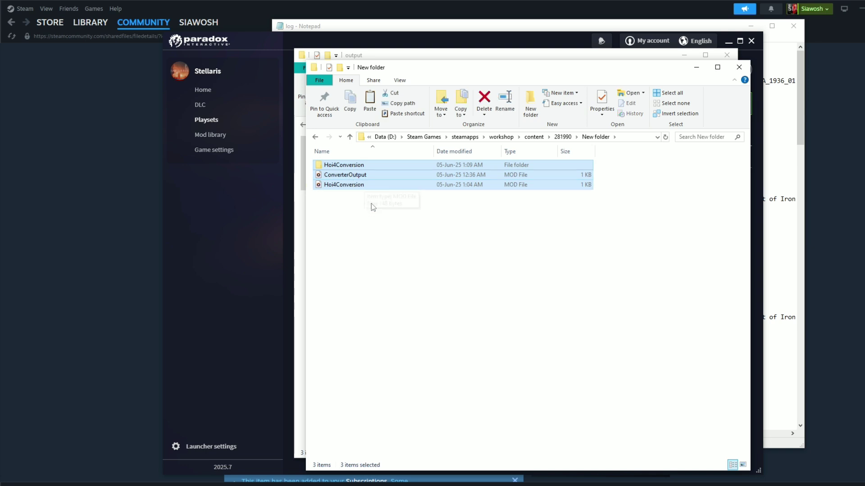
left_click(163, 326)
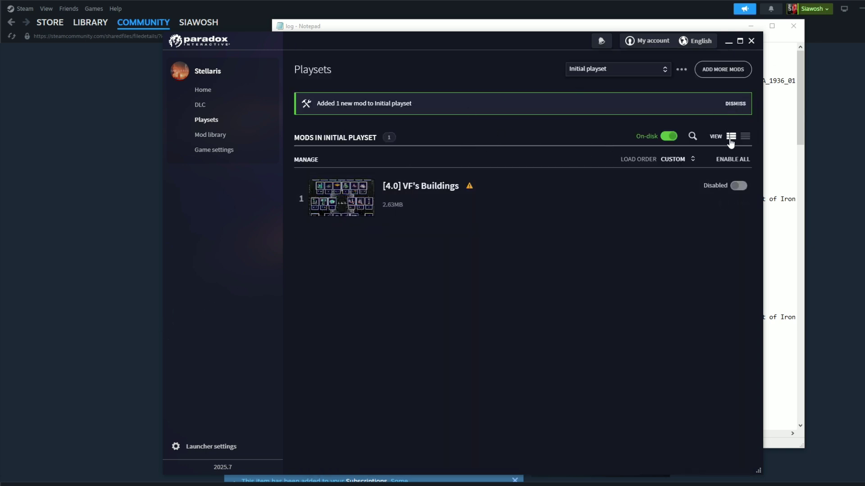
- Toggle all playset mods on and off, then dismiss the empty Add mods list
left_click(720, 161)
left_click(720, 160)
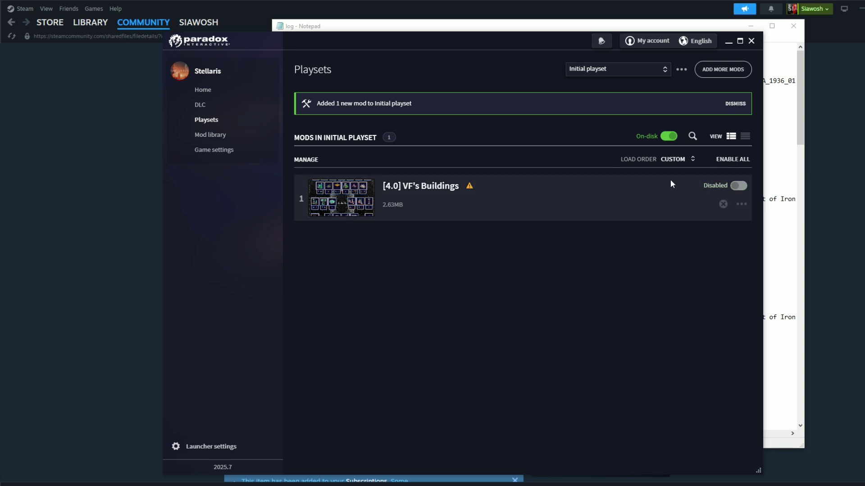
left_click(720, 70)
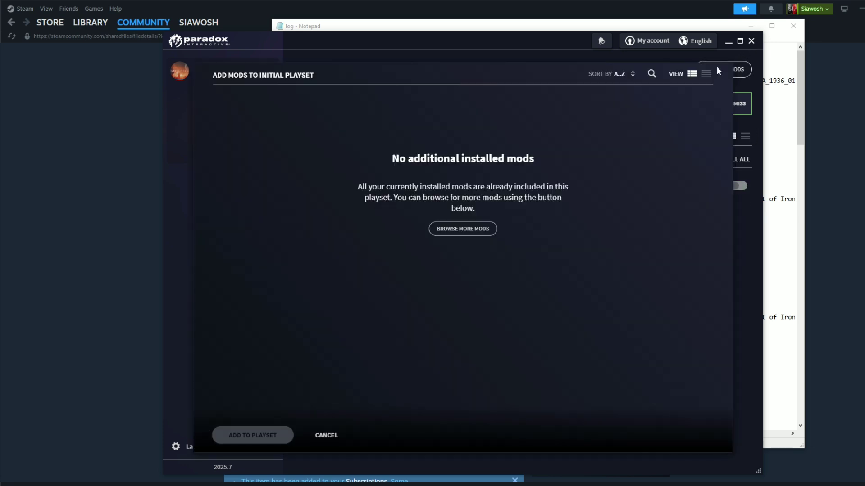
left_click(328, 438)
- Close the Paradox launcher and relaunch Stellaris from the Steam library
left_click(751, 41)
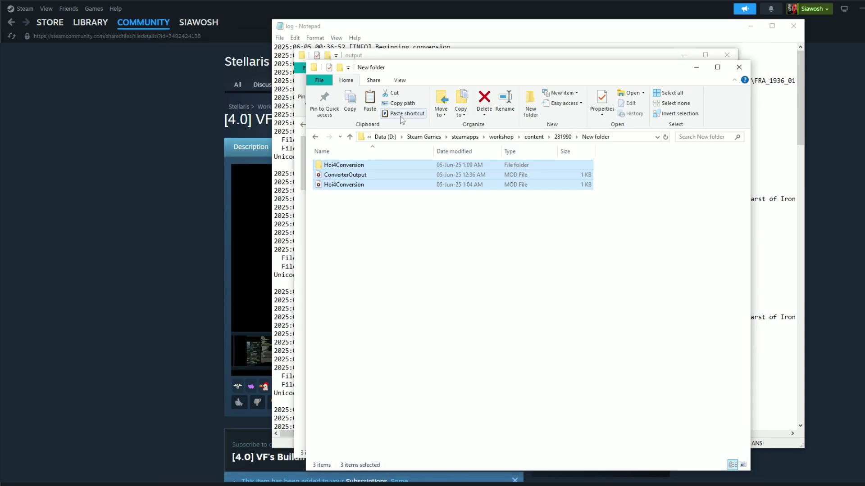
left_click(172, 219)
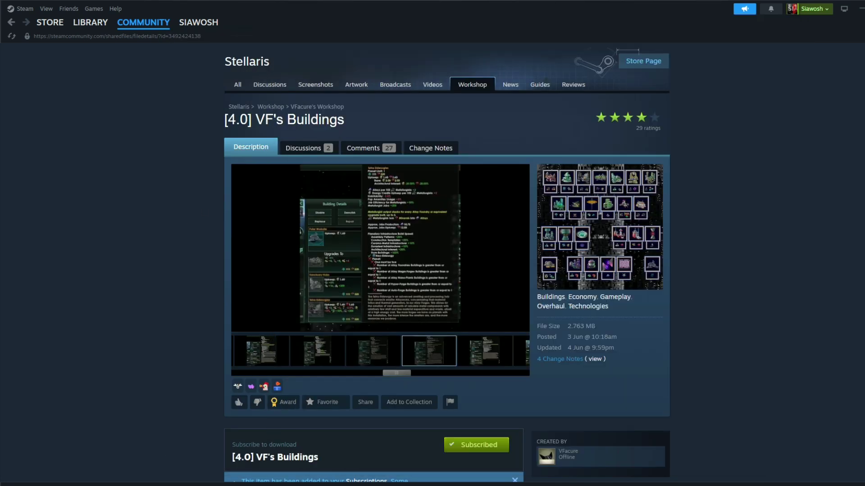
left_click(90, 22)
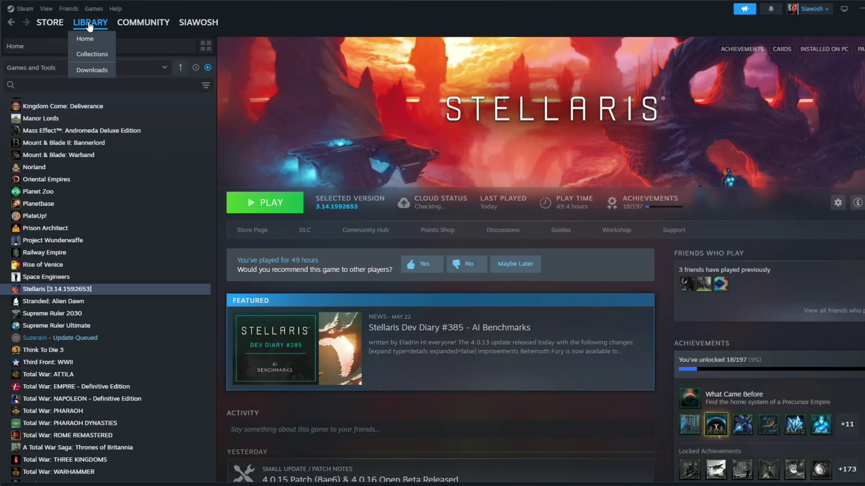
left_click(279, 204)
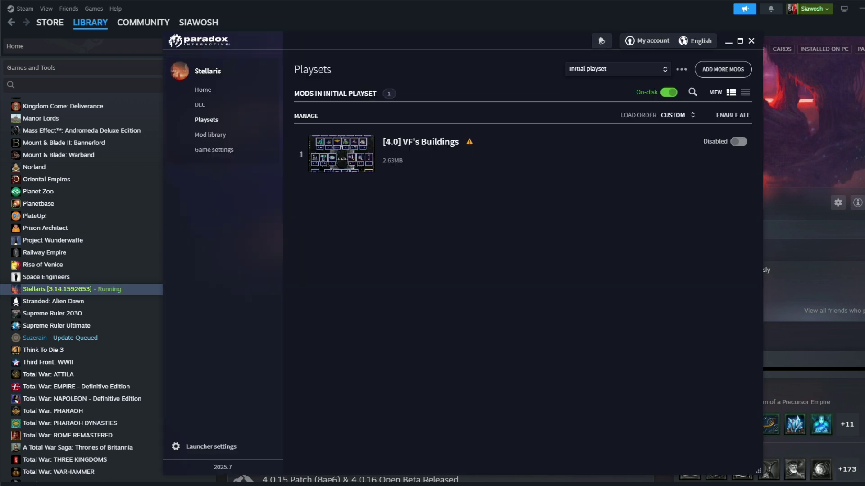
- Browse the output and outputMod_base folders in Hoi4ToStellaris-Windows
mouse_move(215, 482)
left_click(182, 446)
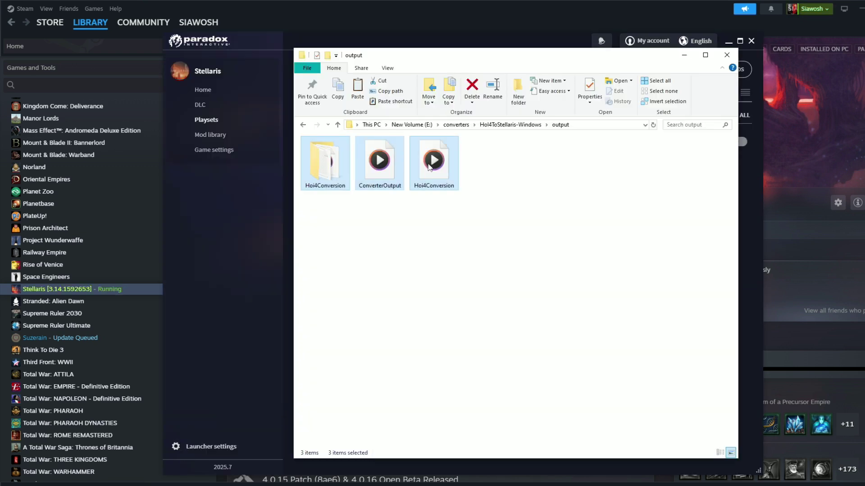
left_click(493, 228)
left_click(337, 125)
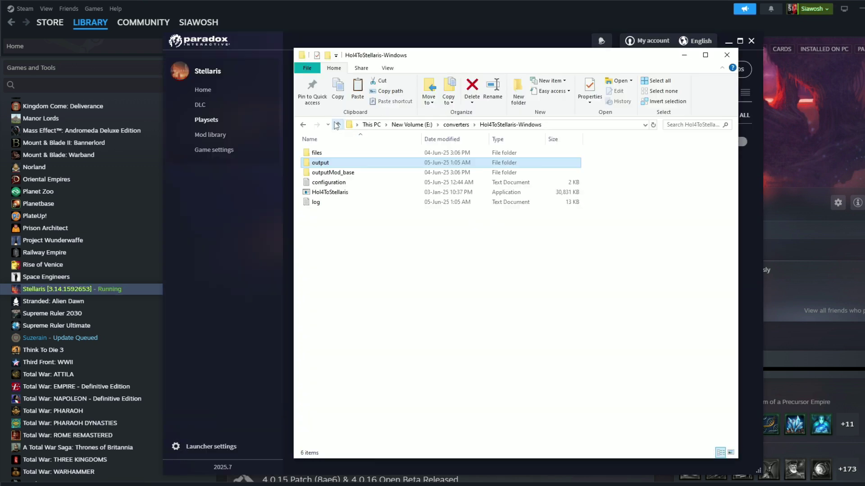
left_click(344, 248)
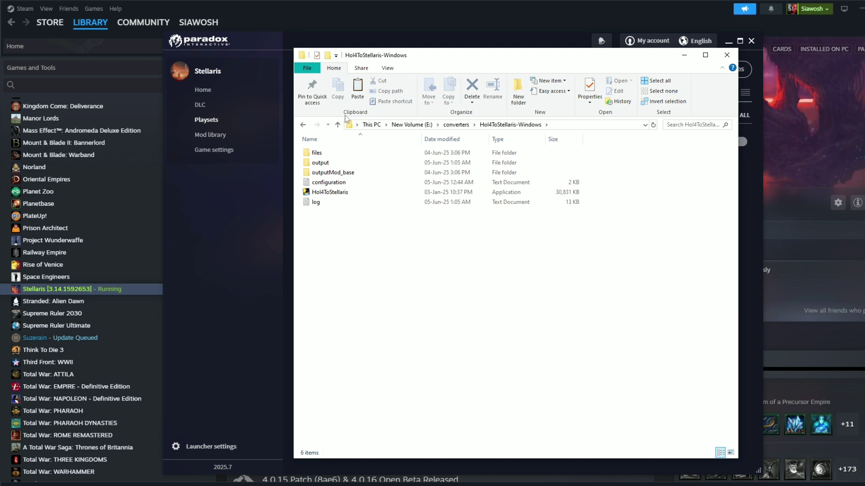
double_click(333, 173)
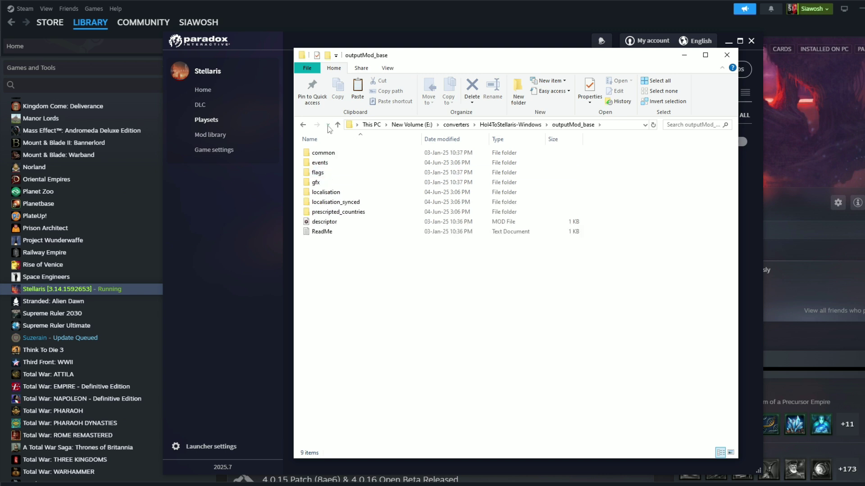
left_click(303, 126)
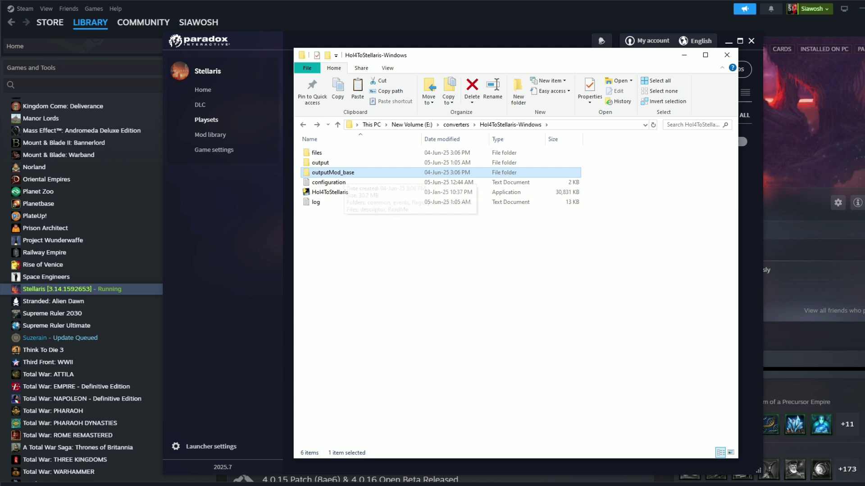
- Paste the three converted mod items into workshop folder 281990
mouse_move(215, 484)
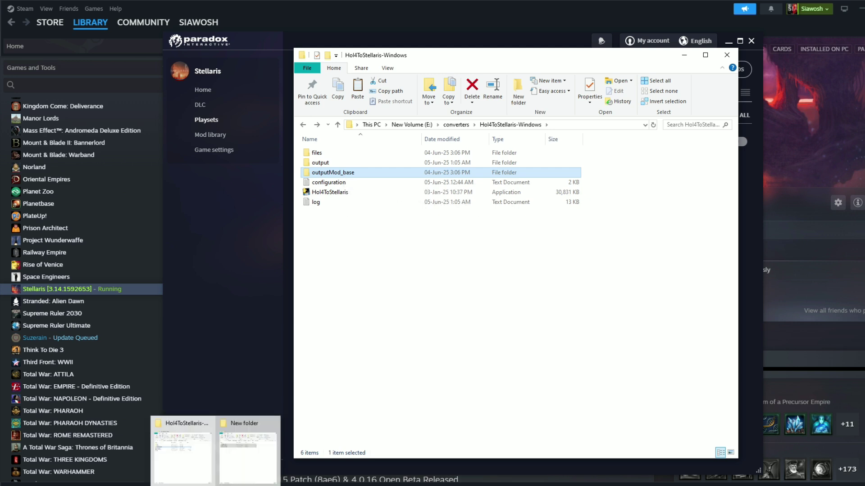
left_click(248, 459)
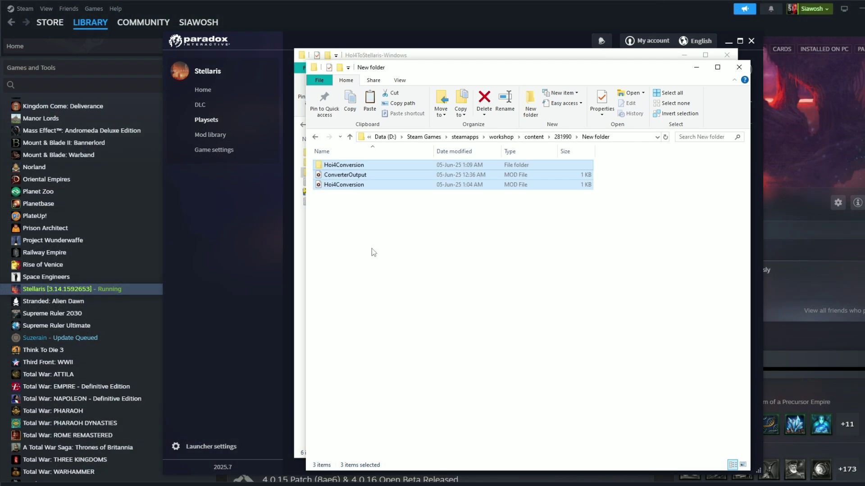
left_click(350, 137)
left_click(367, 220)
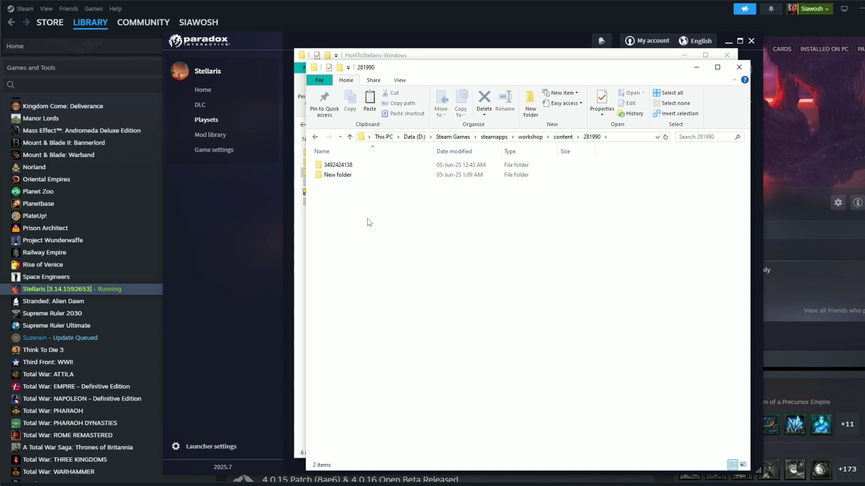
key("ctrl+v")
left_click(347, 166)
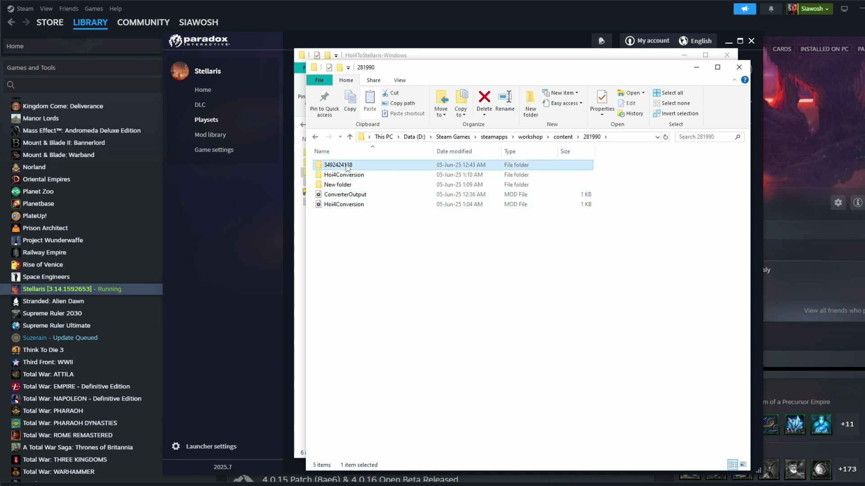
double_click(346, 166)
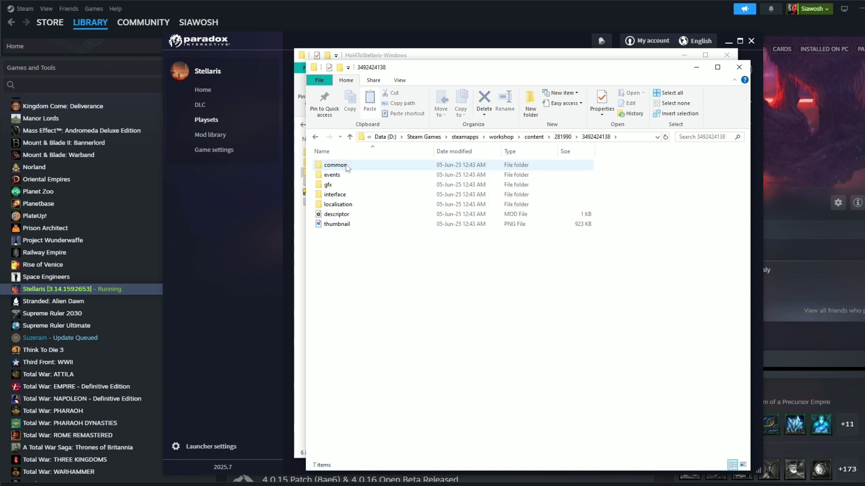
left_click(350, 137)
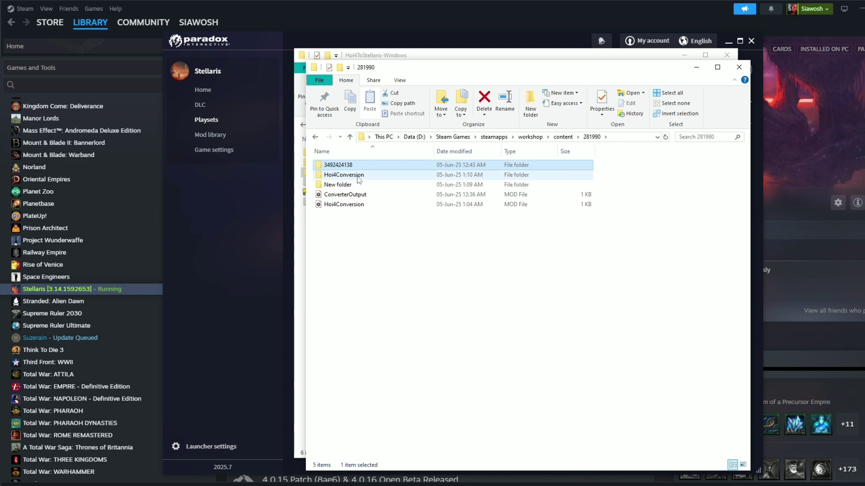
double_click(360, 176)
left_click_drag(405, 317, 353, 171)
key("ctrl+c")
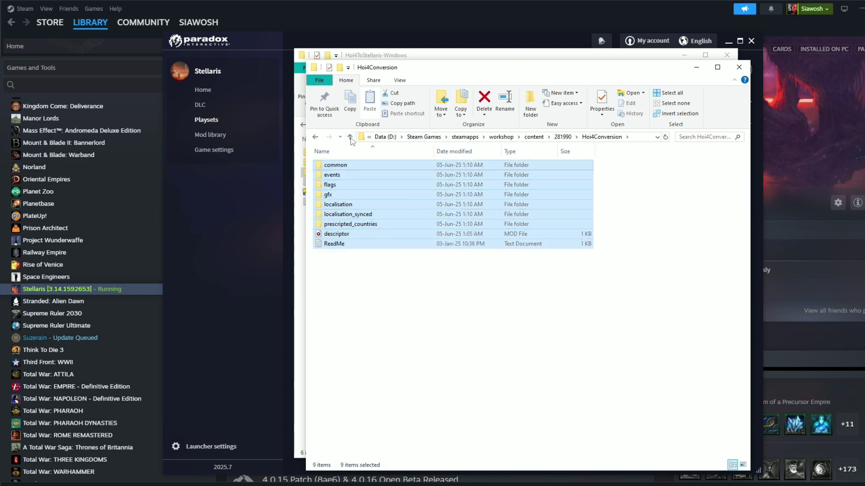
left_click(351, 137)
left_click(202, 289)
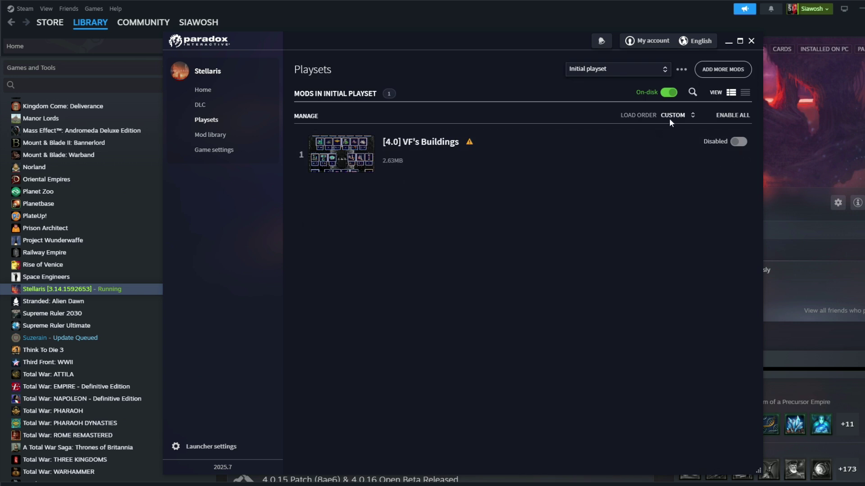
left_click(722, 69)
left_click(326, 434)
left_click(751, 41)
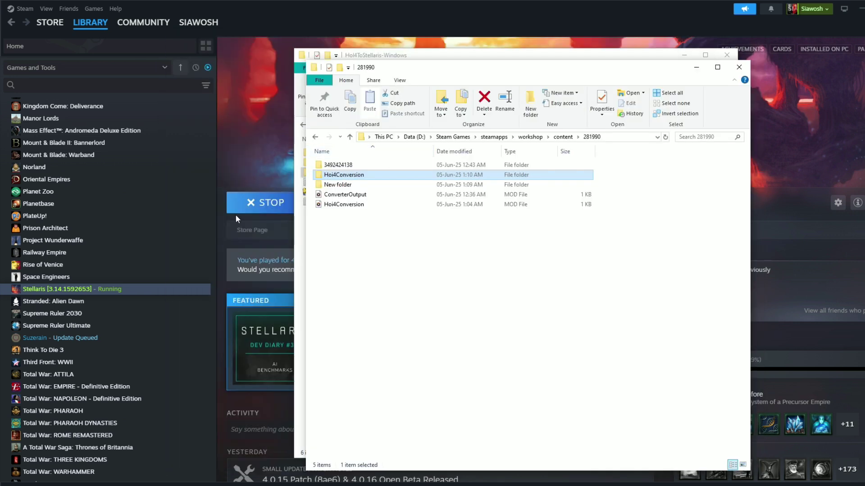
left_click(252, 207)
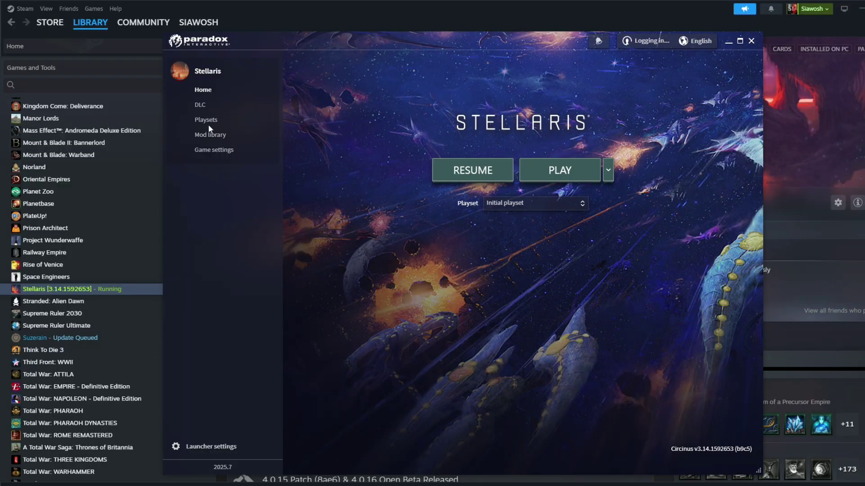
left_click(206, 120)
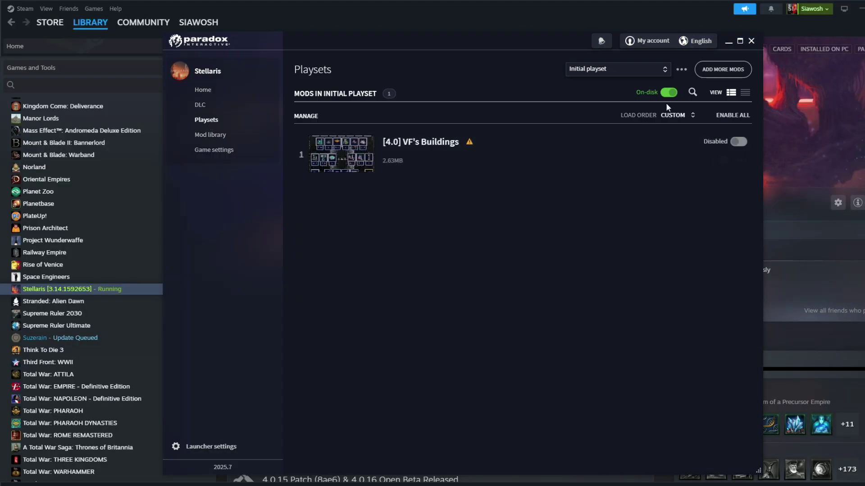
left_click(718, 71)
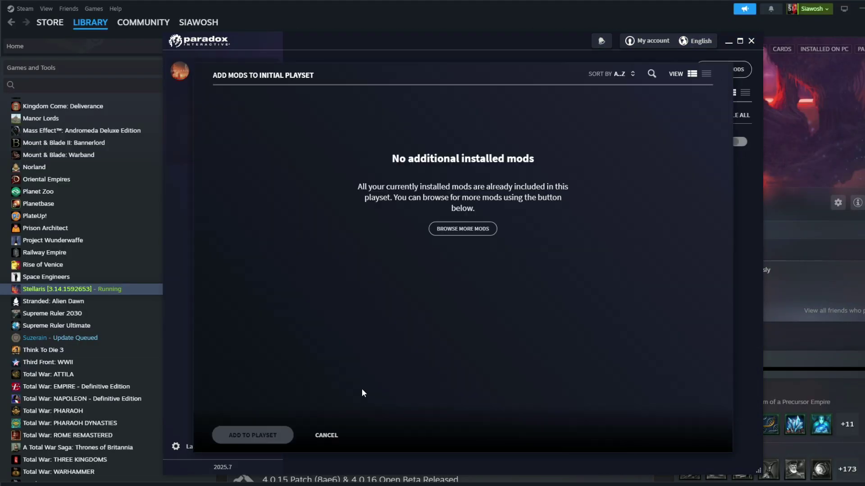
left_click(325, 436)
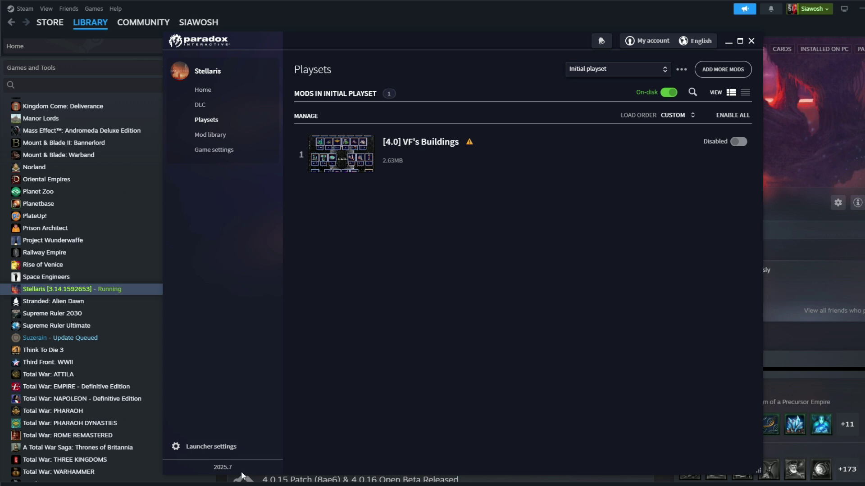
- Open Hoi4Conversion in the 281990 folder and read its ReadMe file
mouse_move(216, 482)
left_click(180, 455)
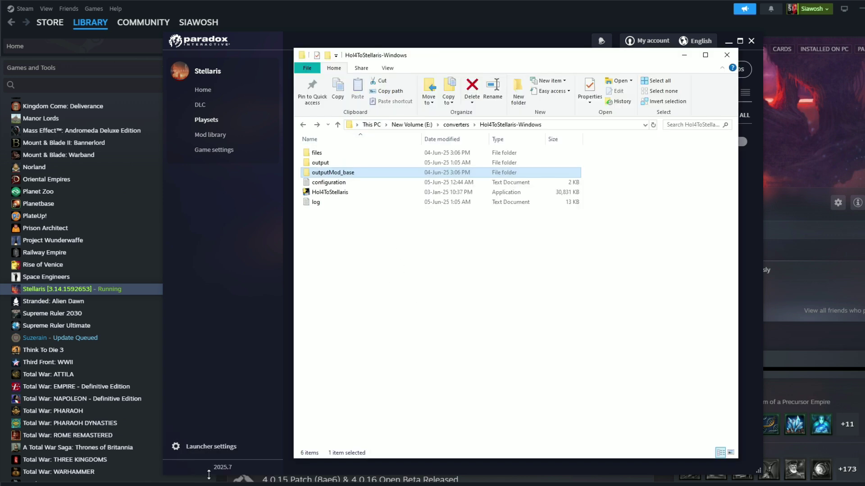
mouse_move(209, 482)
left_click(253, 446)
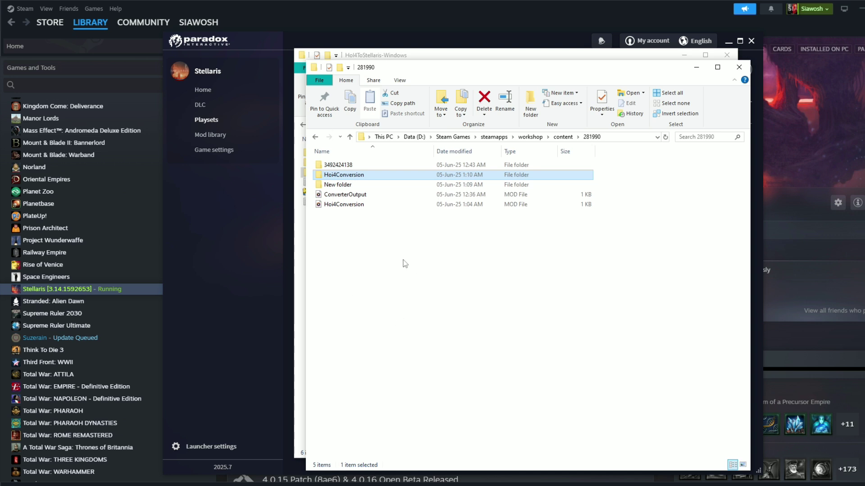
double_click(373, 175)
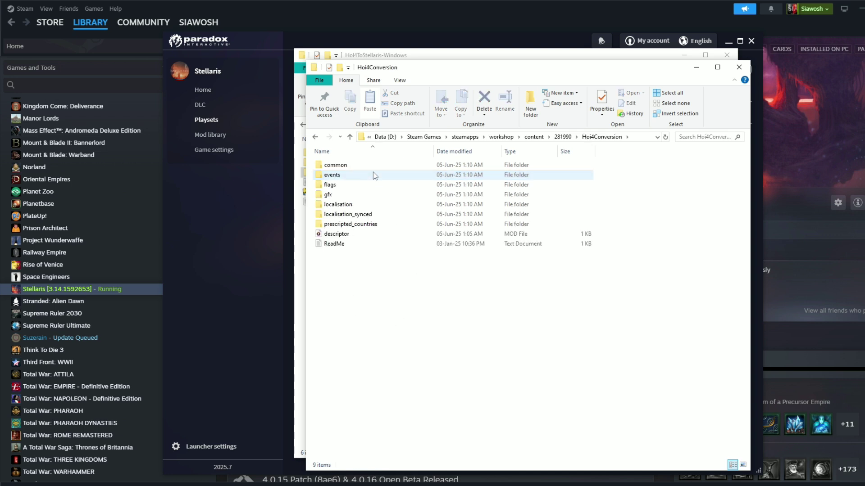
double_click(351, 244)
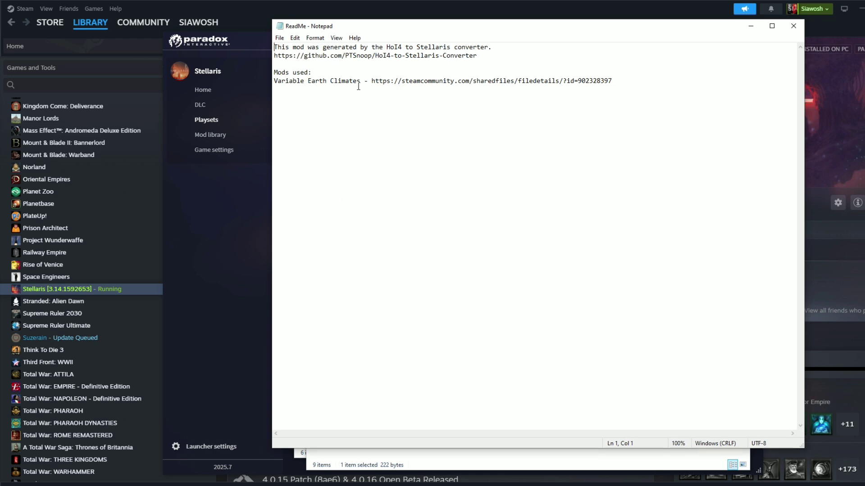
left_click(793, 25)
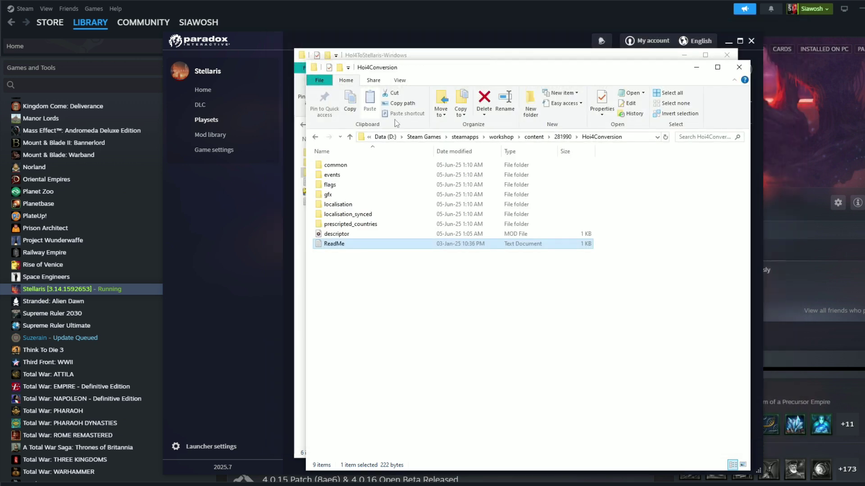
left_click(350, 137)
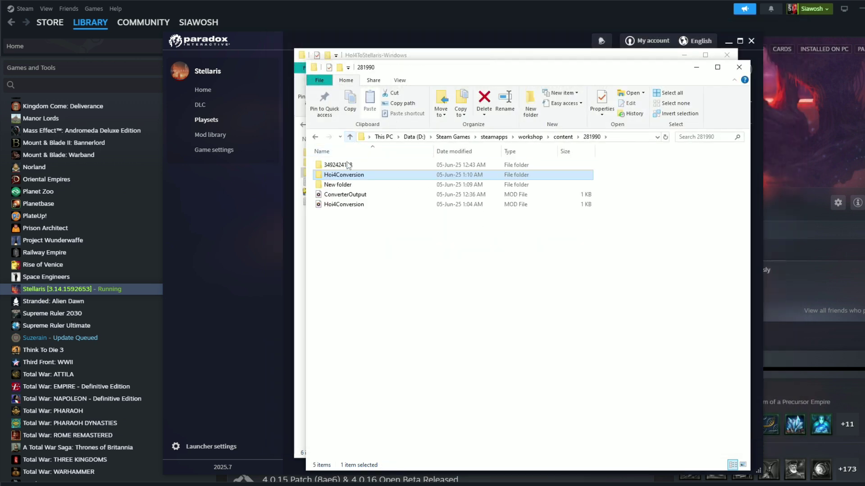
double_click(348, 165)
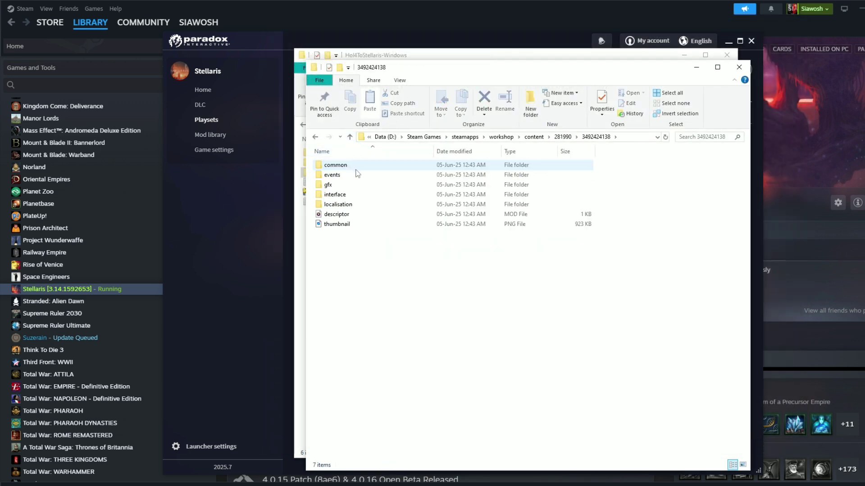
left_click(350, 137)
double_click(338, 184)
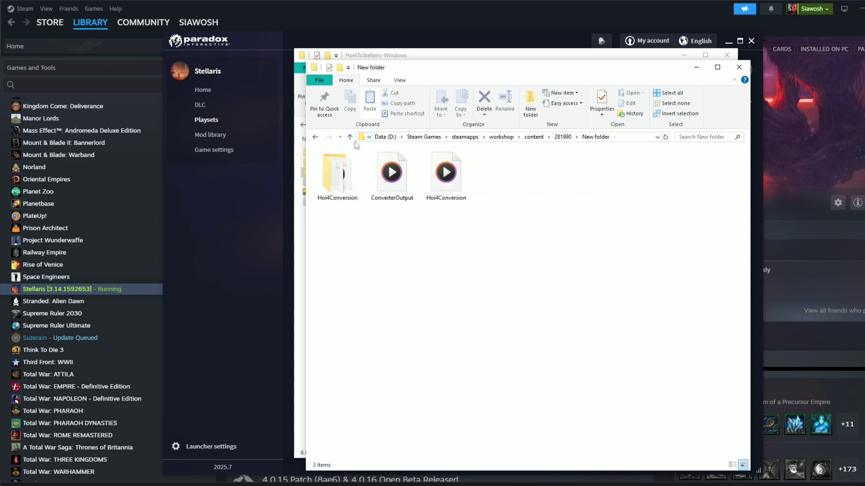
left_click(350, 137)
double_click(347, 175)
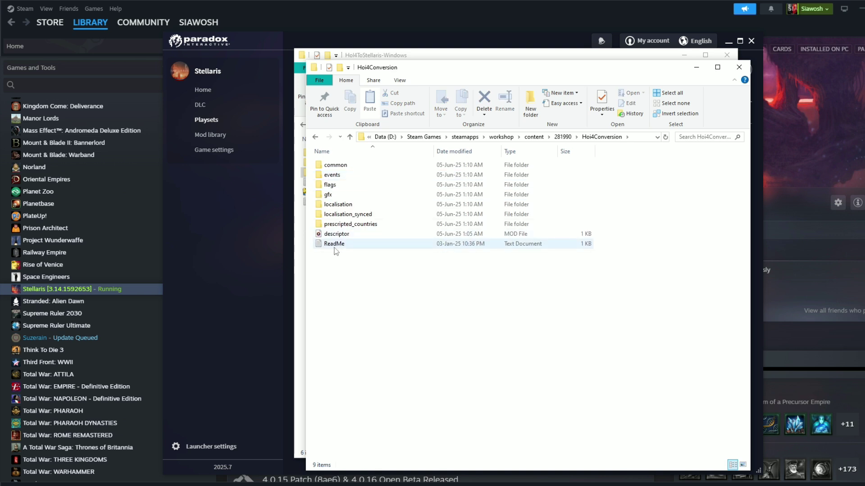
left_click(350, 137)
double_click(345, 164)
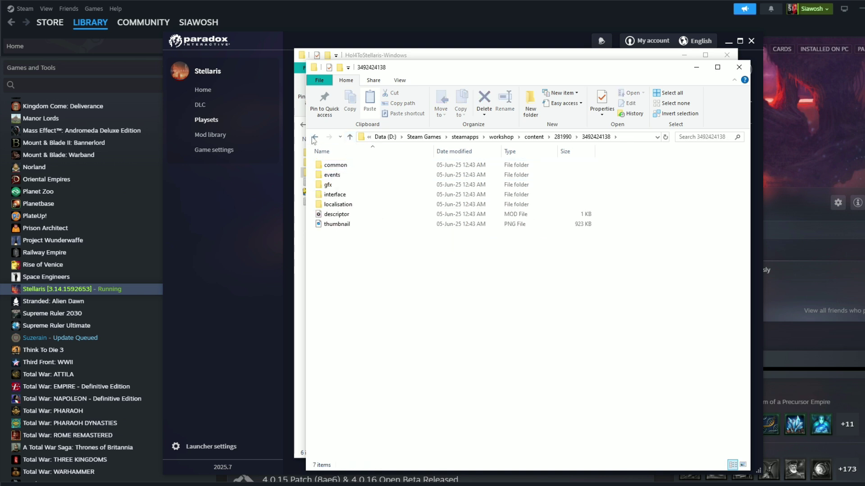
left_click(350, 138)
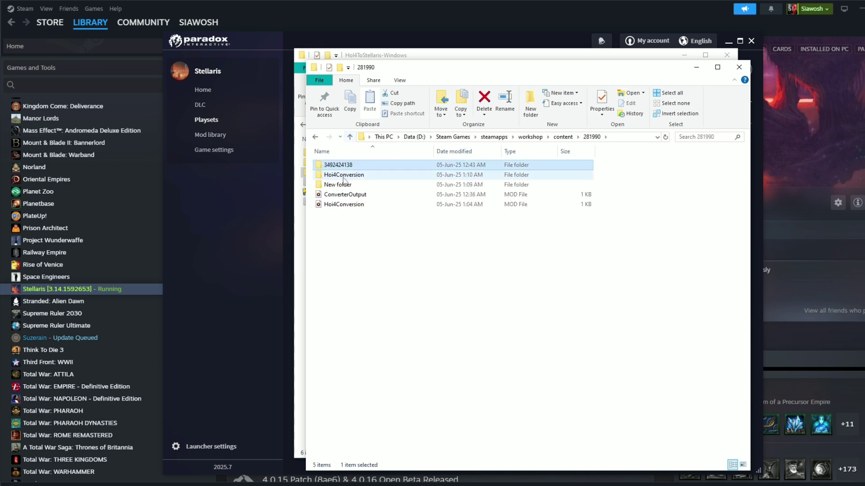
double_click(347, 176)
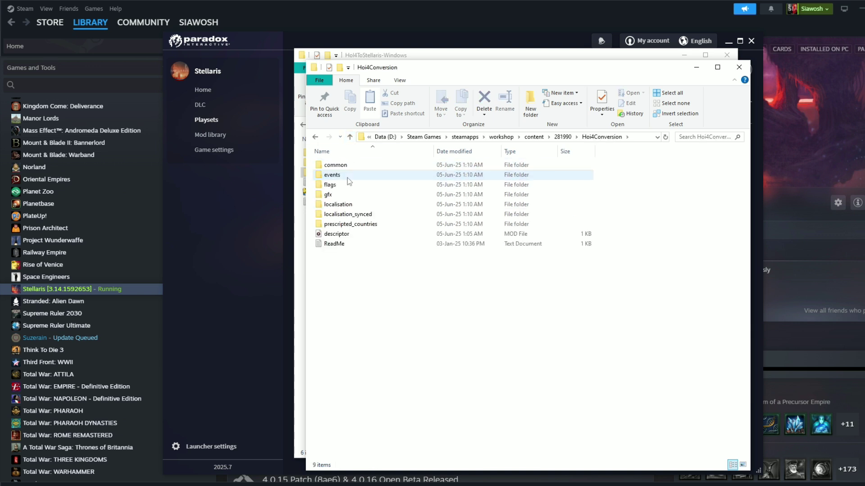
left_click(316, 137)
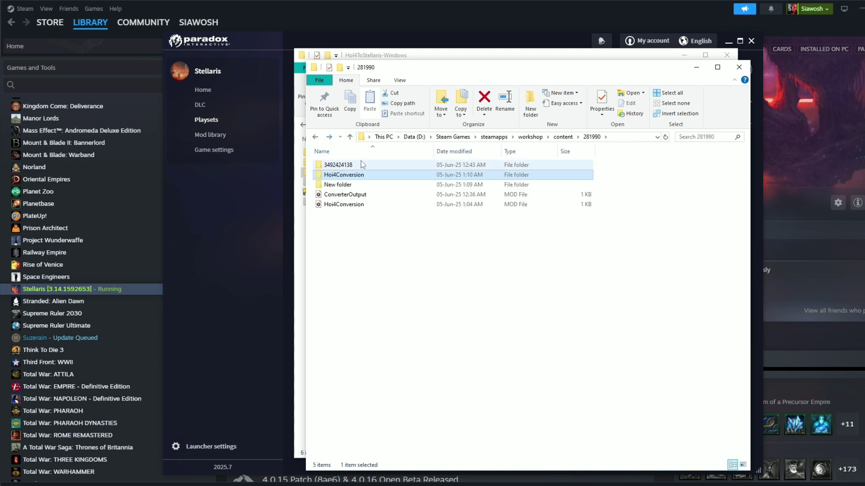
left_click(357, 165)
left_click(357, 166)
right_click(355, 162)
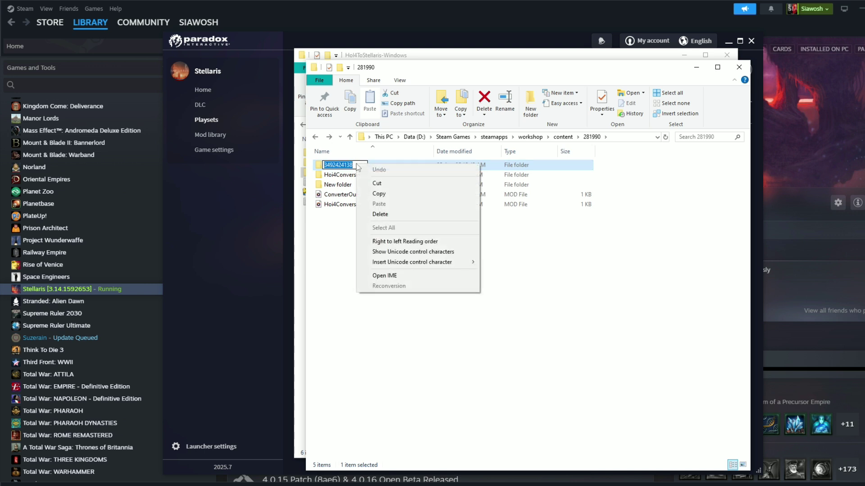
left_click(387, 195)
left_click(313, 248)
left_click(358, 176)
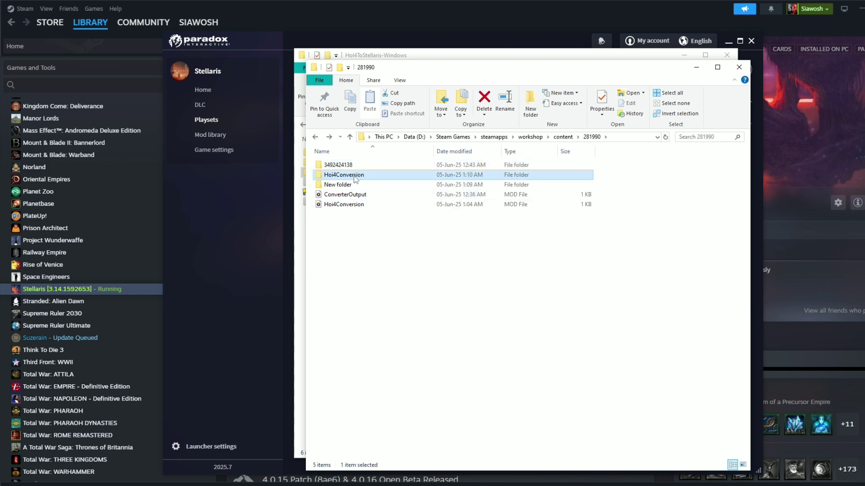
left_click(350, 167)
left_click(354, 165)
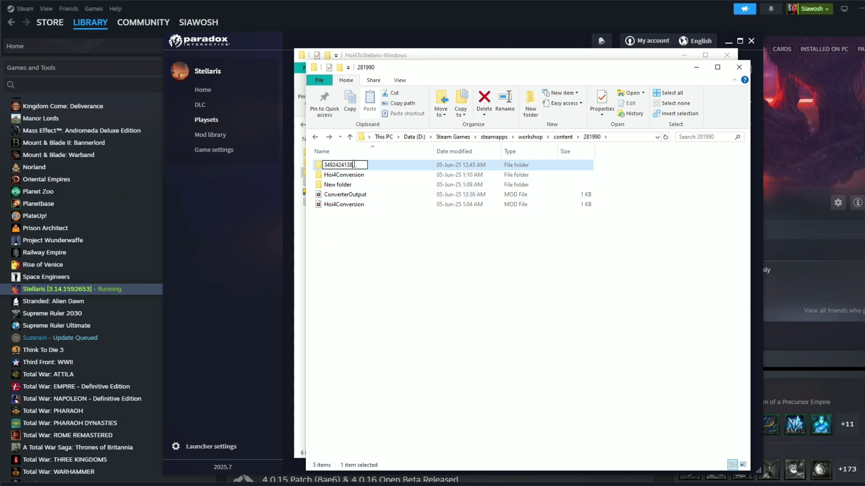
type("-1")
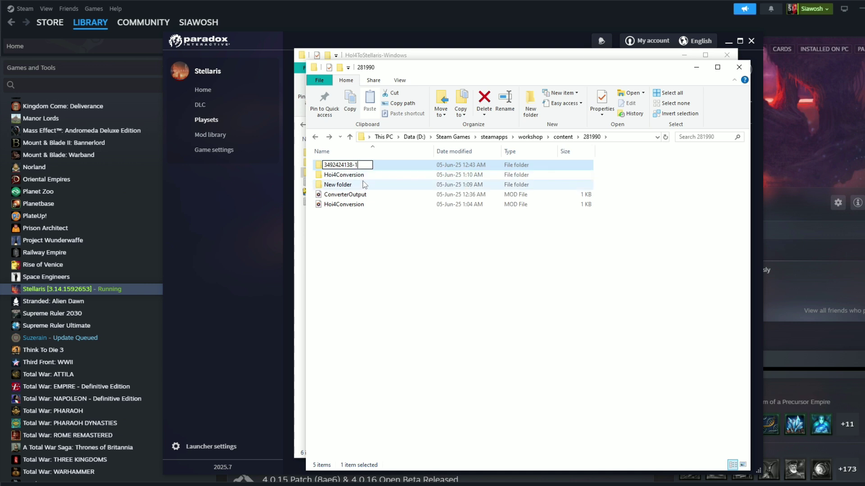
left_click(363, 187)
left_click(369, 176)
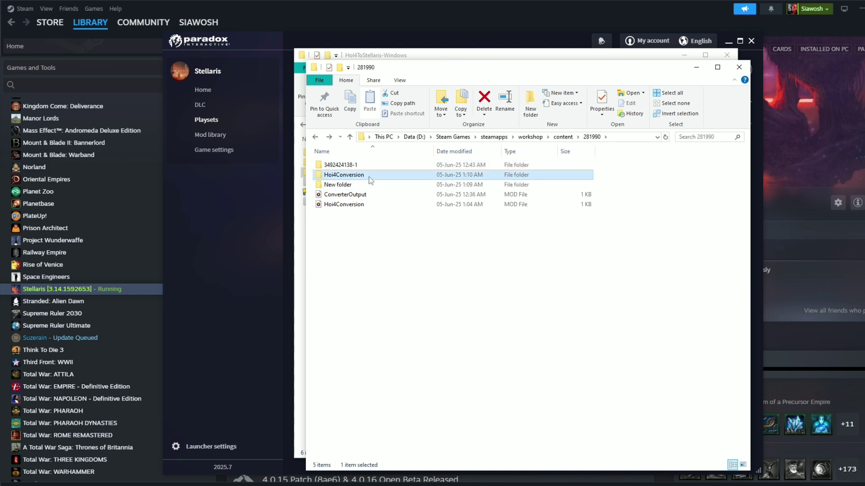
left_click(369, 177)
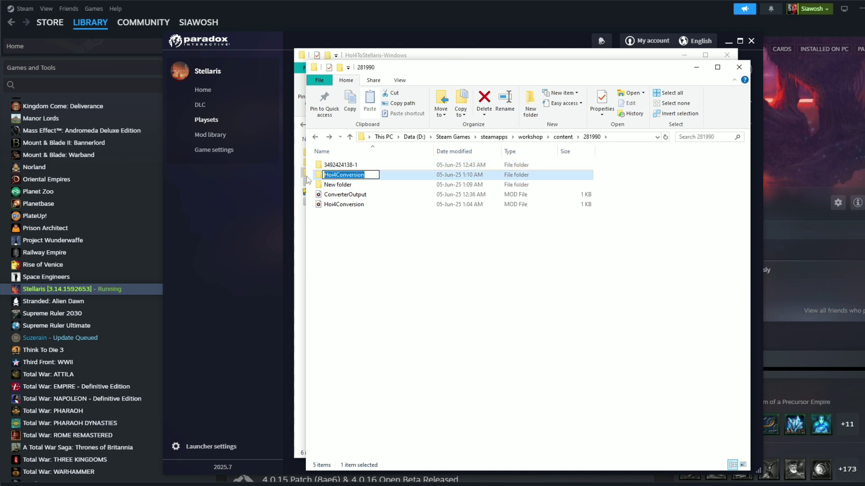
key("ctrl+v")
left_click(354, 252)
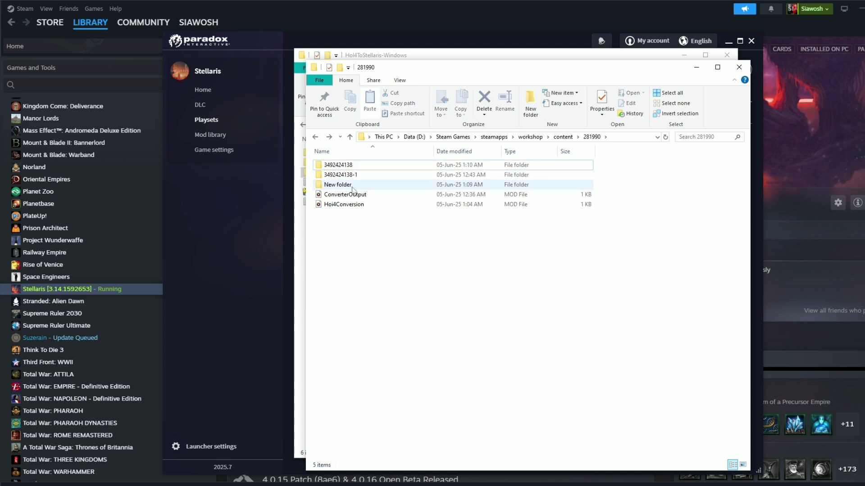
left_click(251, 229)
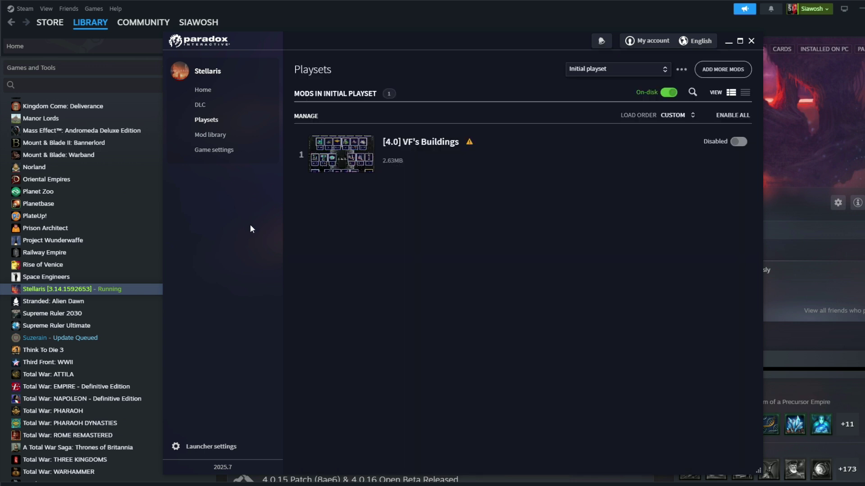
left_click(746, 42)
- Stop the running Stellaris and launch it again from Steam
left_click(266, 203)
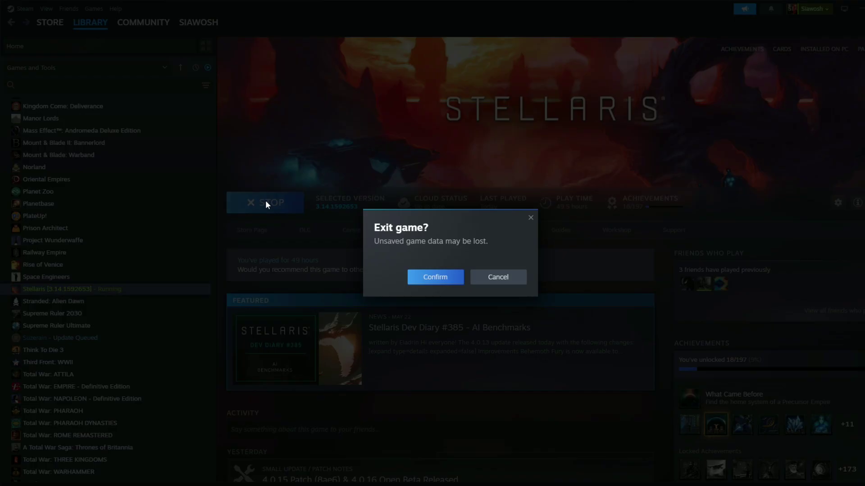
left_click(453, 276)
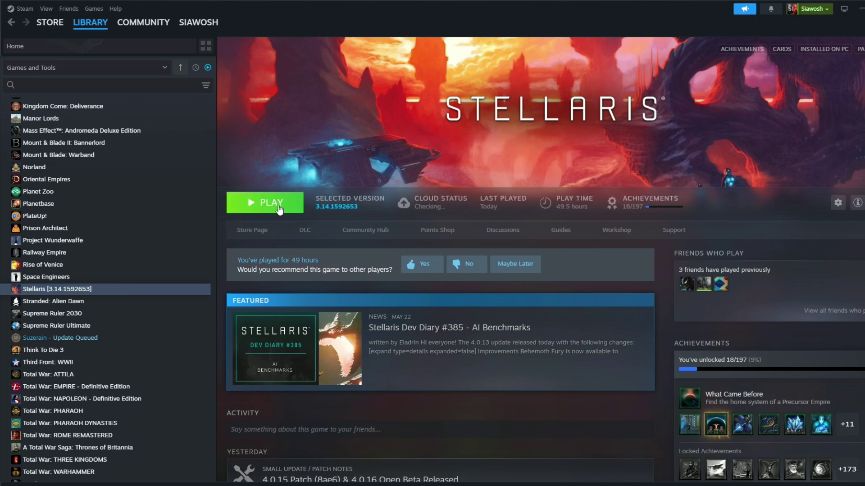
left_click(275, 205)
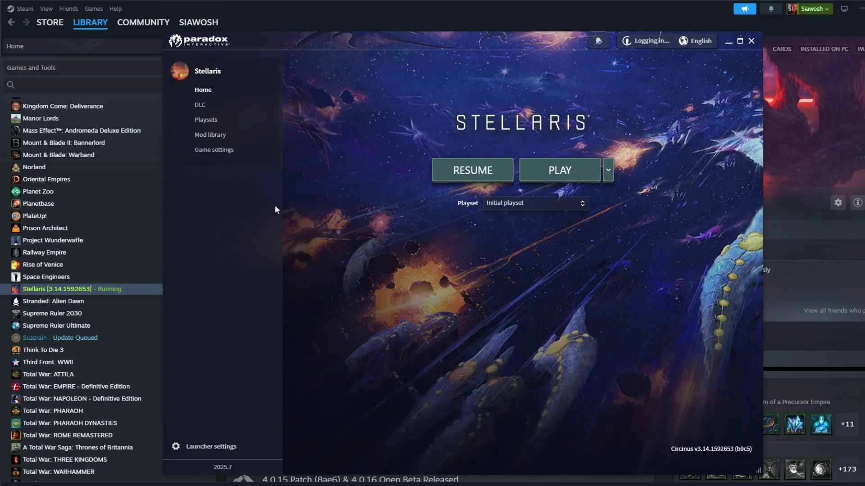
- Enable Hoi4Conversion in the Initial playset and return to the Stellaris home page
left_click(207, 119)
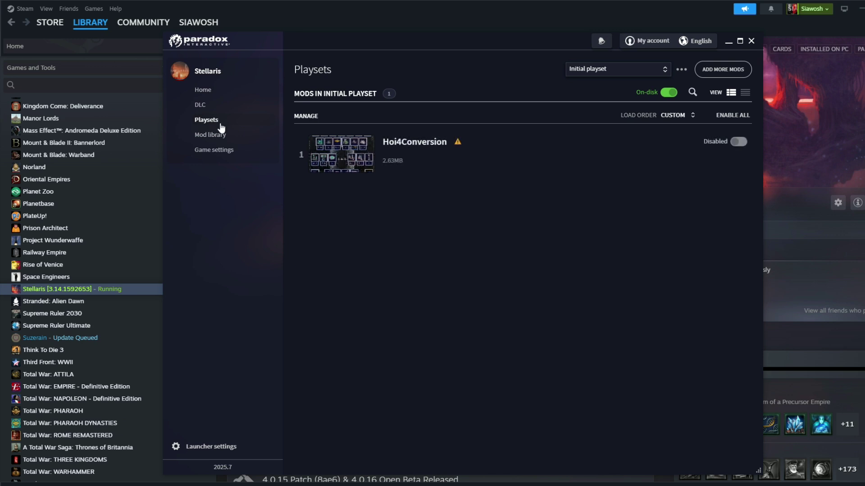
left_click(737, 143)
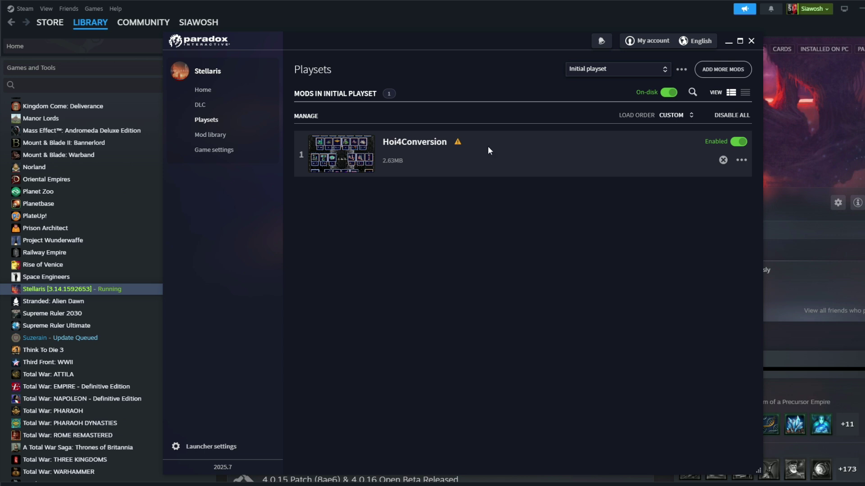
left_click(203, 90)
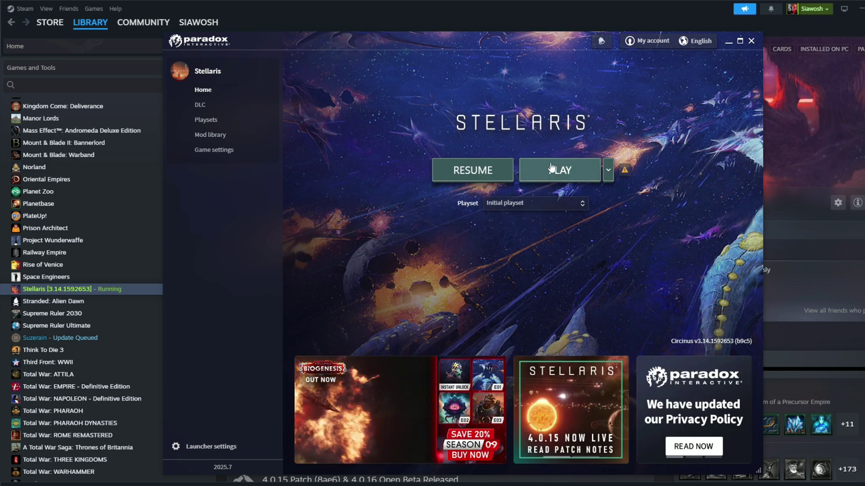
- Launch Stellaris with the current playset and dismiss the 3.14 patch notes
mouse_move(626, 170)
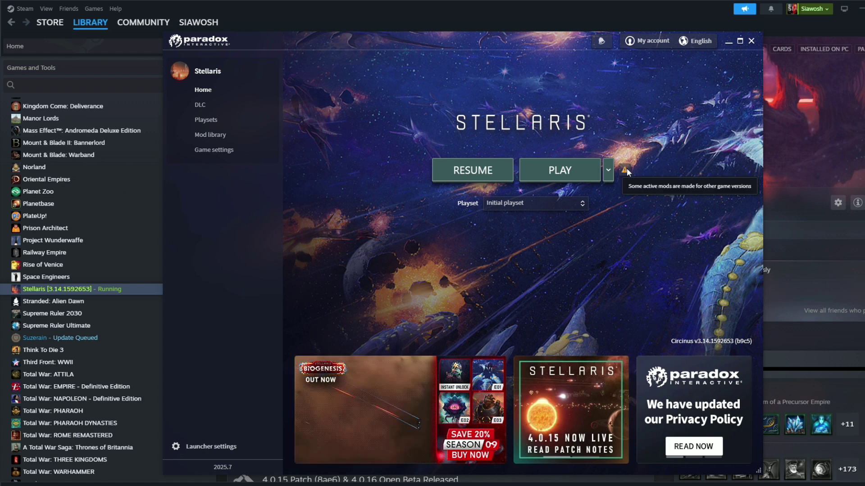
left_click(548, 178)
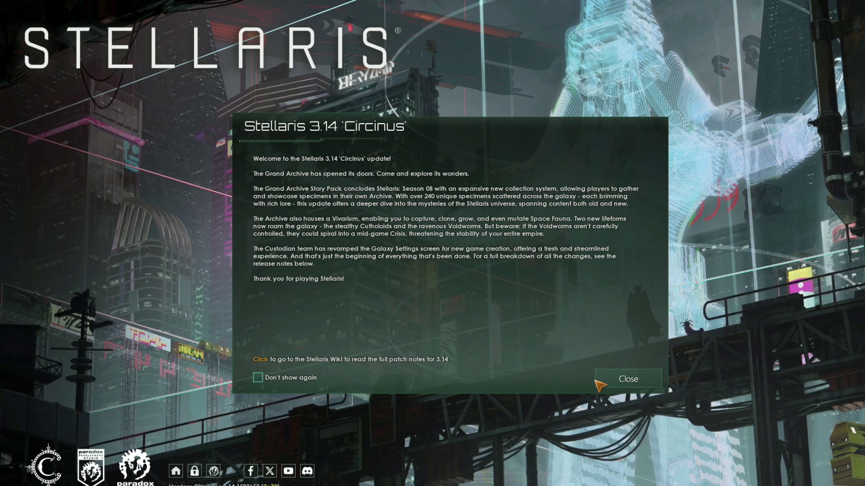
left_click(619, 382)
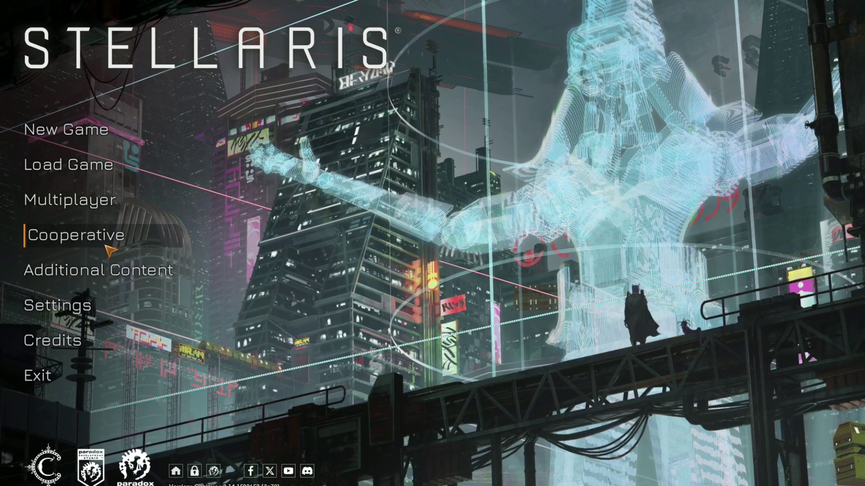
- Turn the Music Volume down to minimum in the Sound settings and apply
left_click(57, 306)
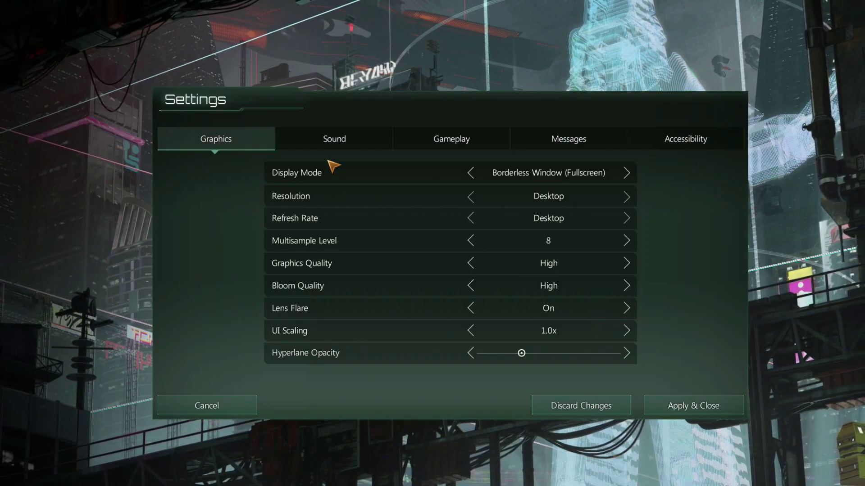
left_click(343, 140)
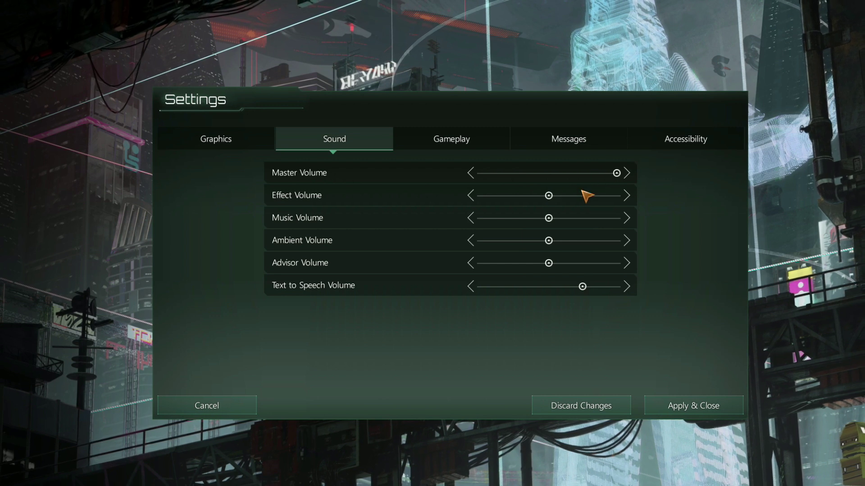
left_click_drag(548, 218, 363, 222)
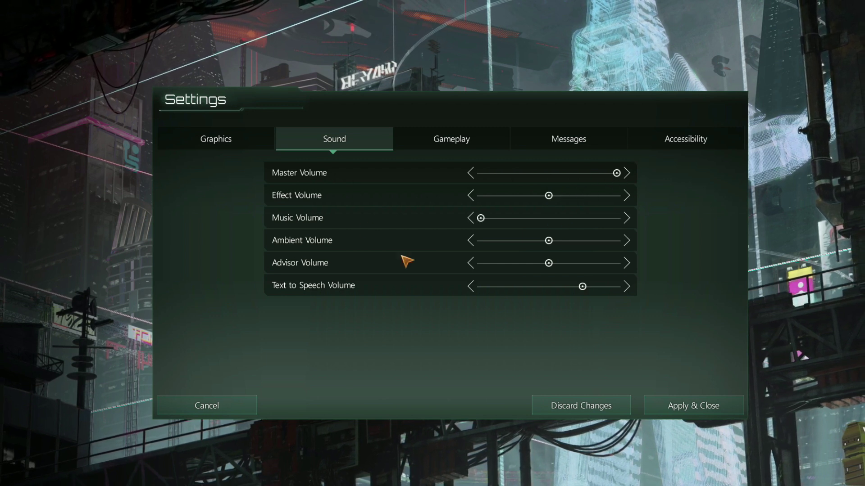
left_click(700, 409)
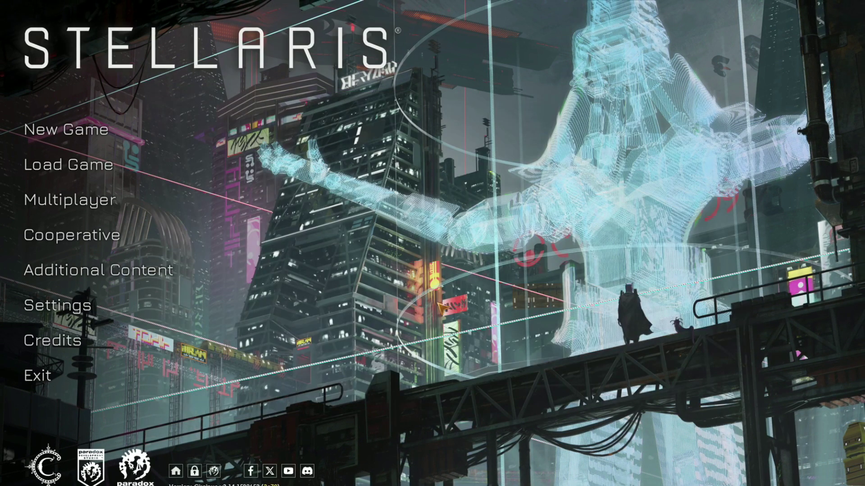
- Begin a new game to bring up the Select Empire list
left_click(116, 140)
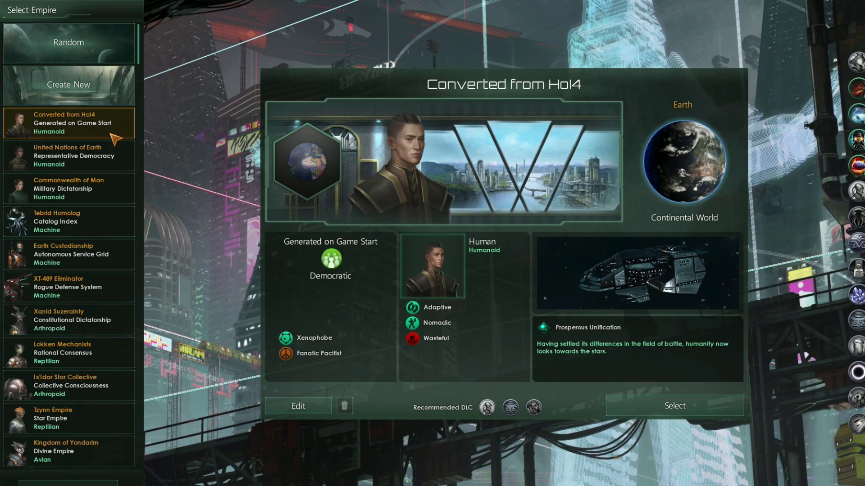